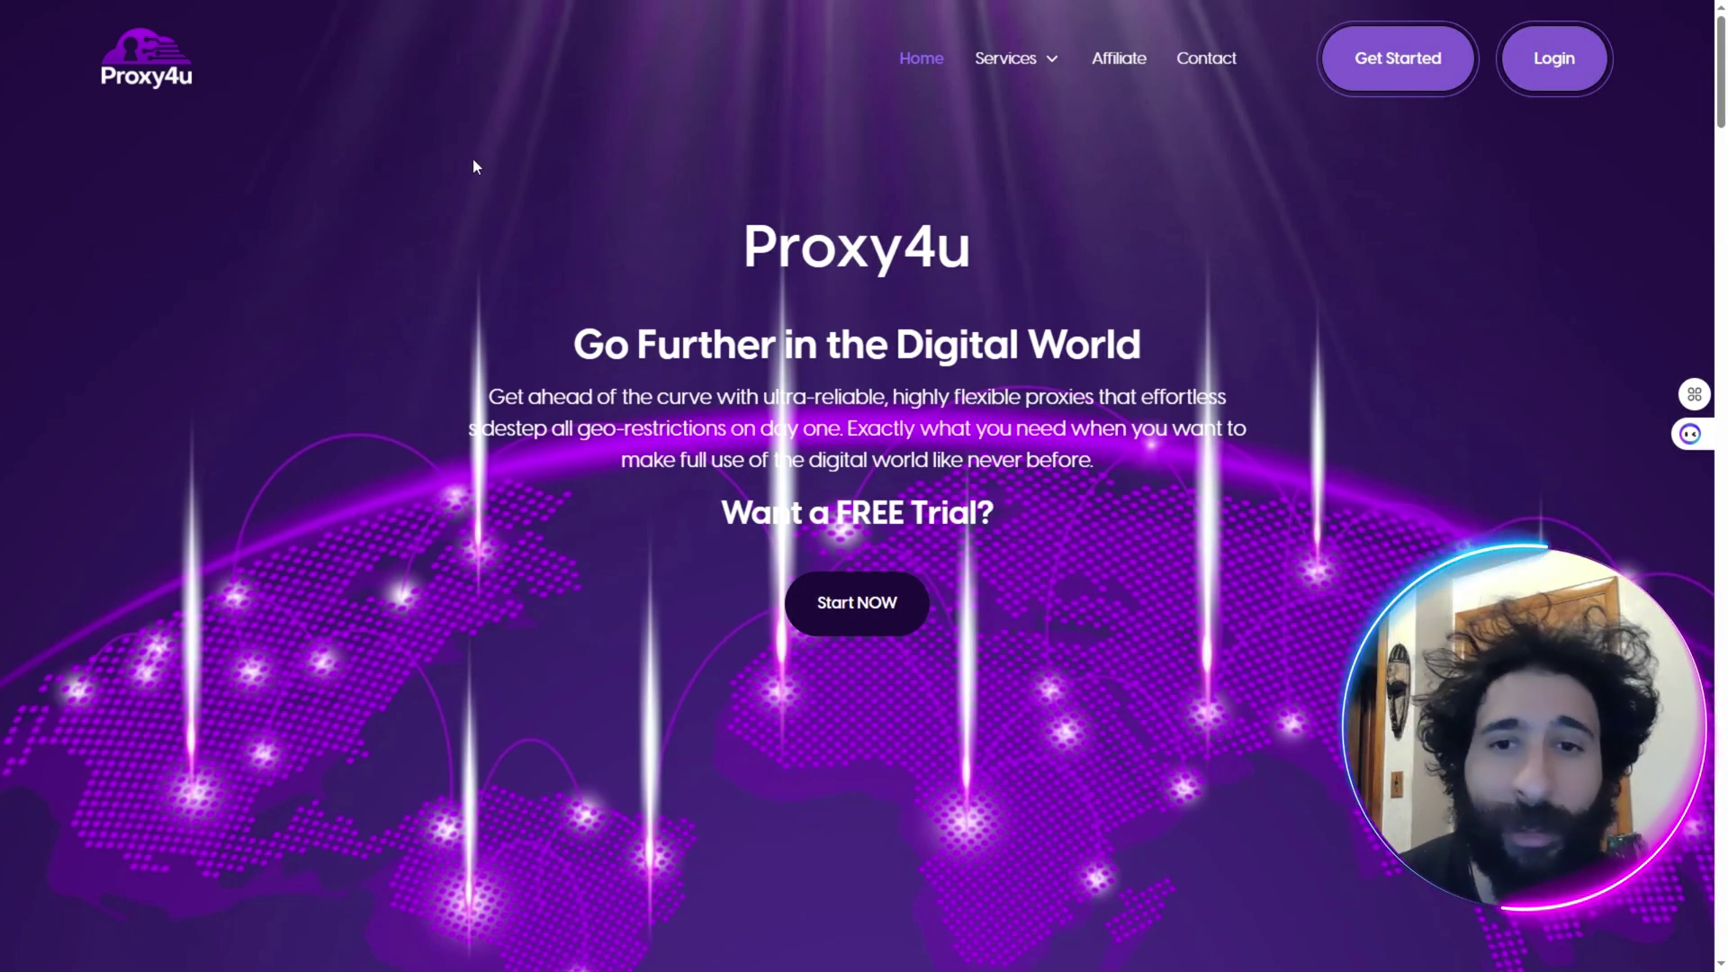
Step: Scroll down to the plans: Residential from 2.5$, Datacenter 1.5$, Mobile 3.5$ pay as you go
{"action": "scroll", "coordinate": [459, 220], "scroll_direction": "down", "scroll_amount": 1}
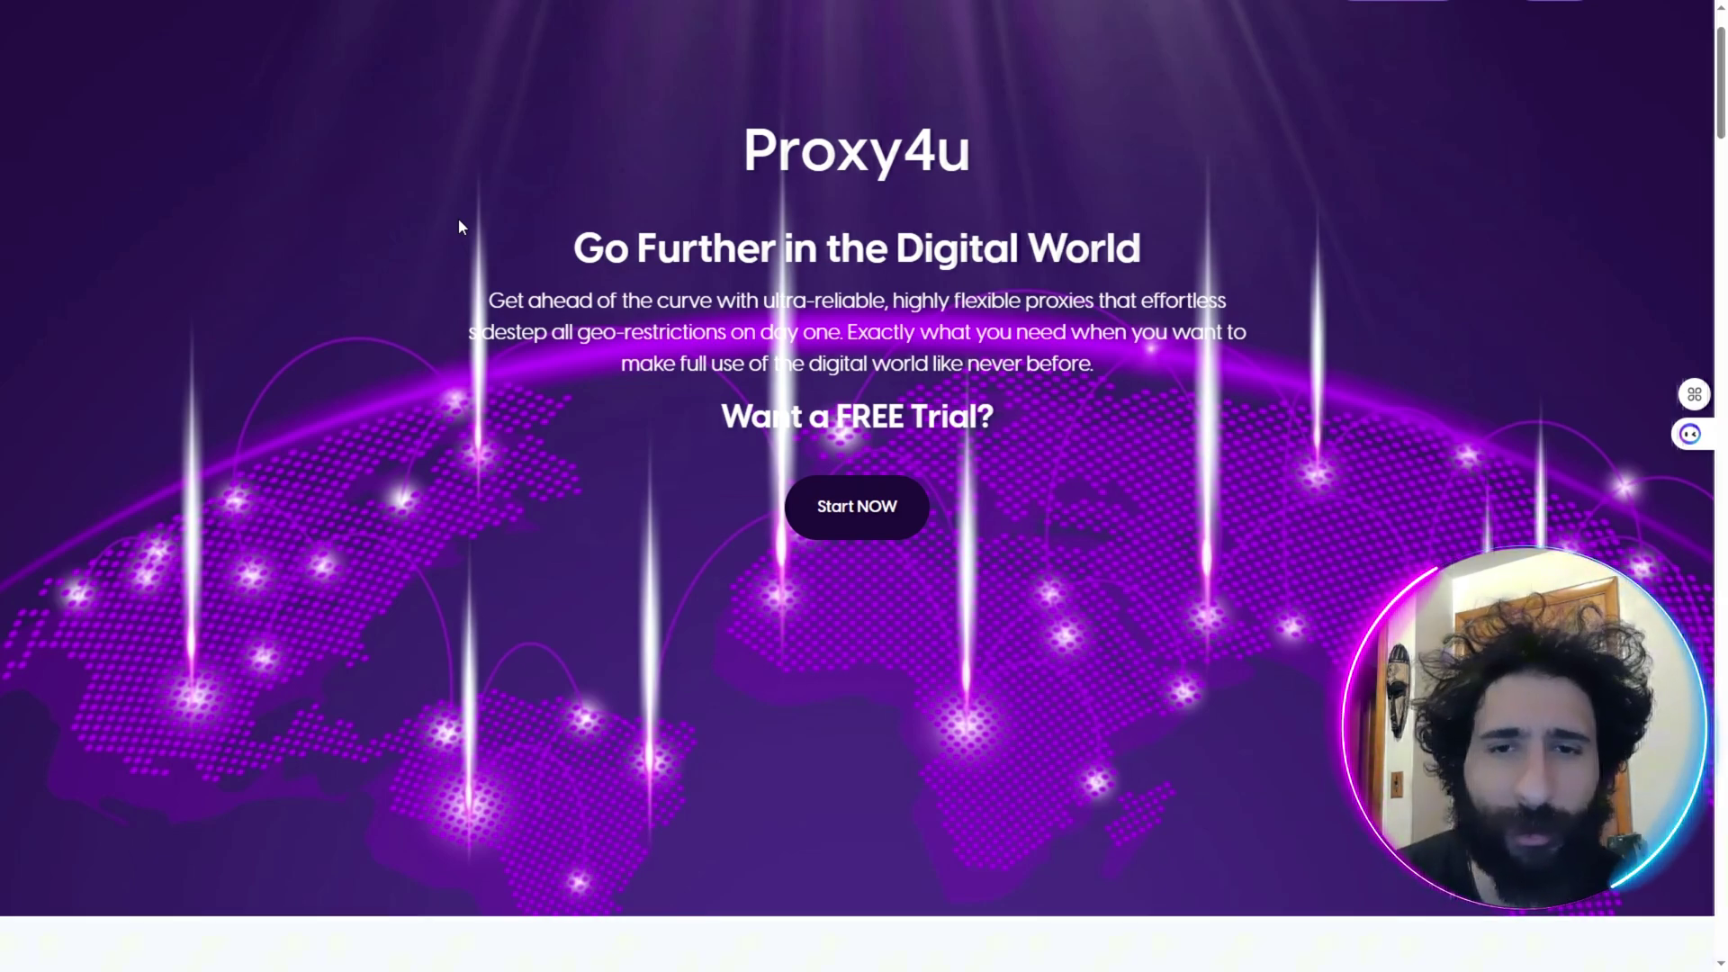
{"action": "scroll", "coordinate": [454, 261], "scroll_direction": "down", "scroll_amount": 4}
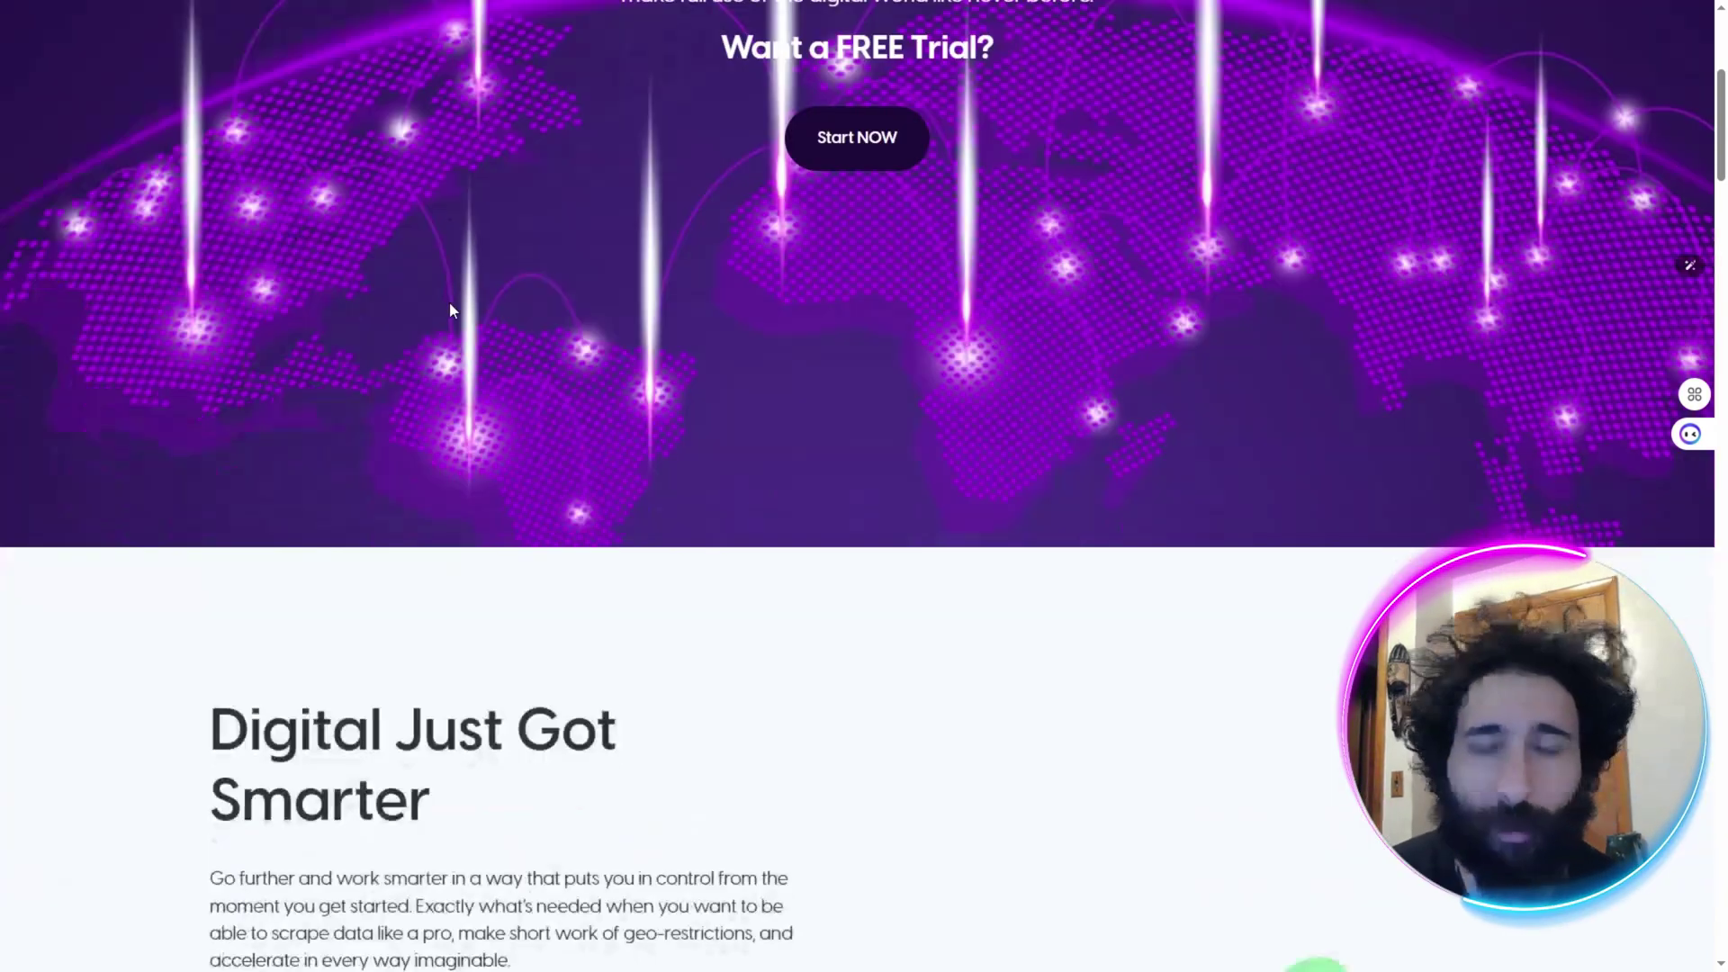
{"action": "scroll", "coordinate": [445, 355], "scroll_direction": "down", "scroll_amount": 5}
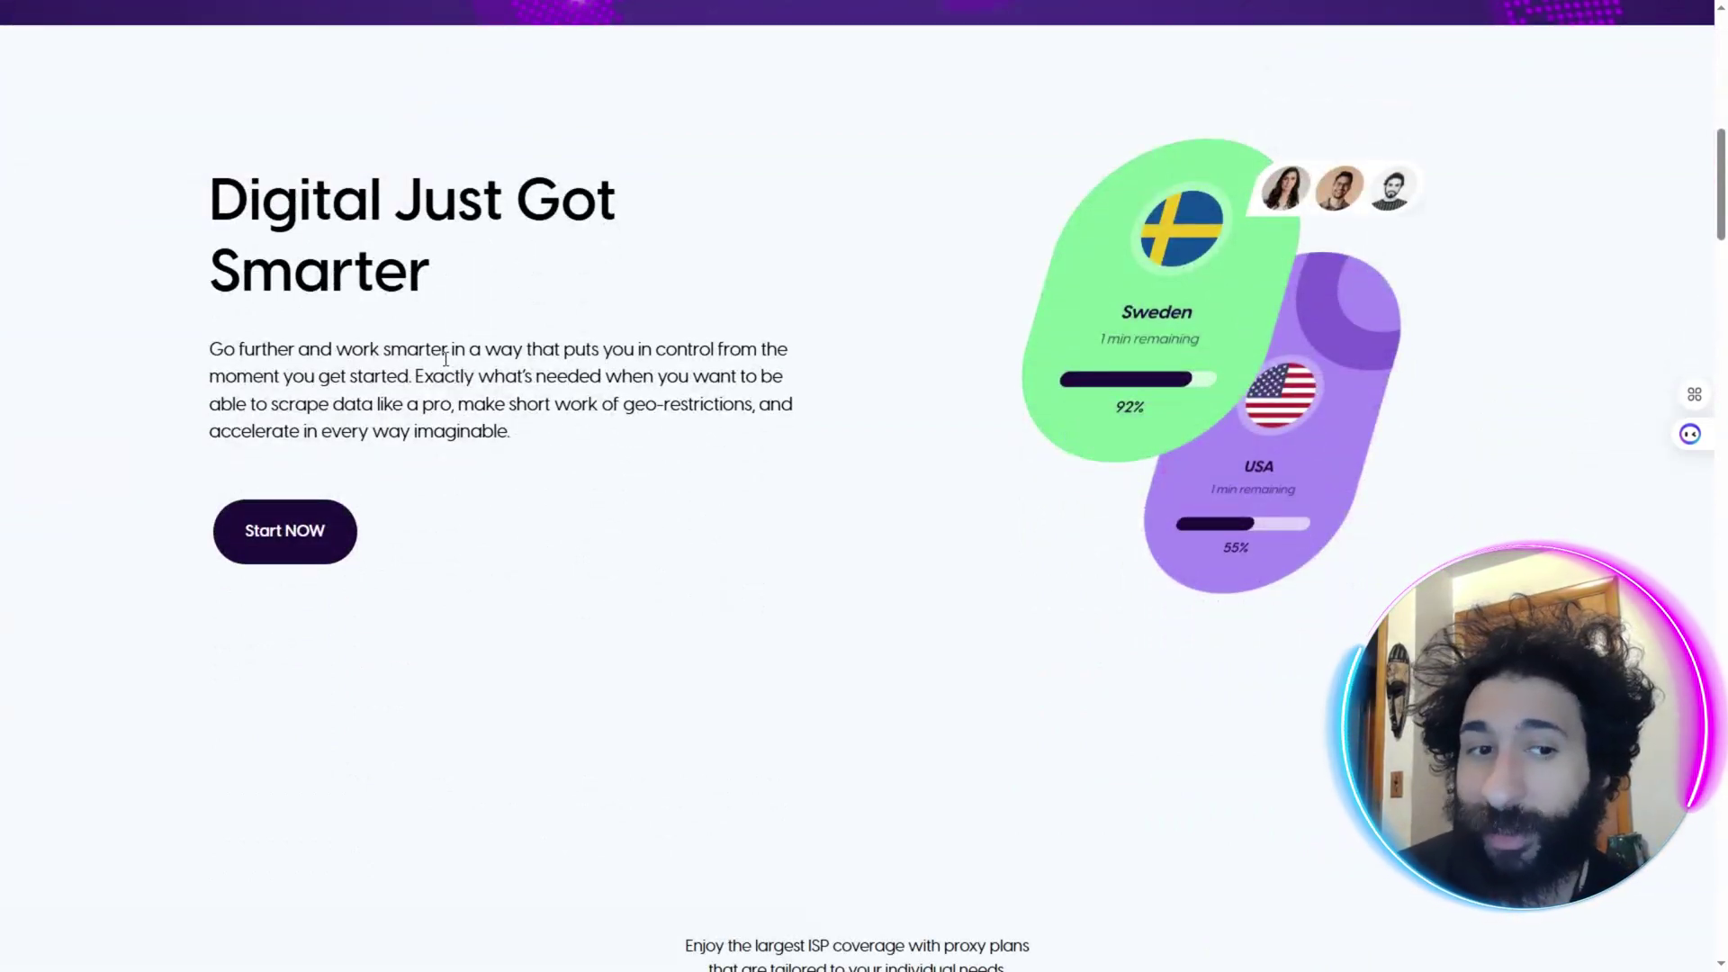
{"action": "scroll", "coordinate": [445, 358], "scroll_direction": "down", "scroll_amount": 3}
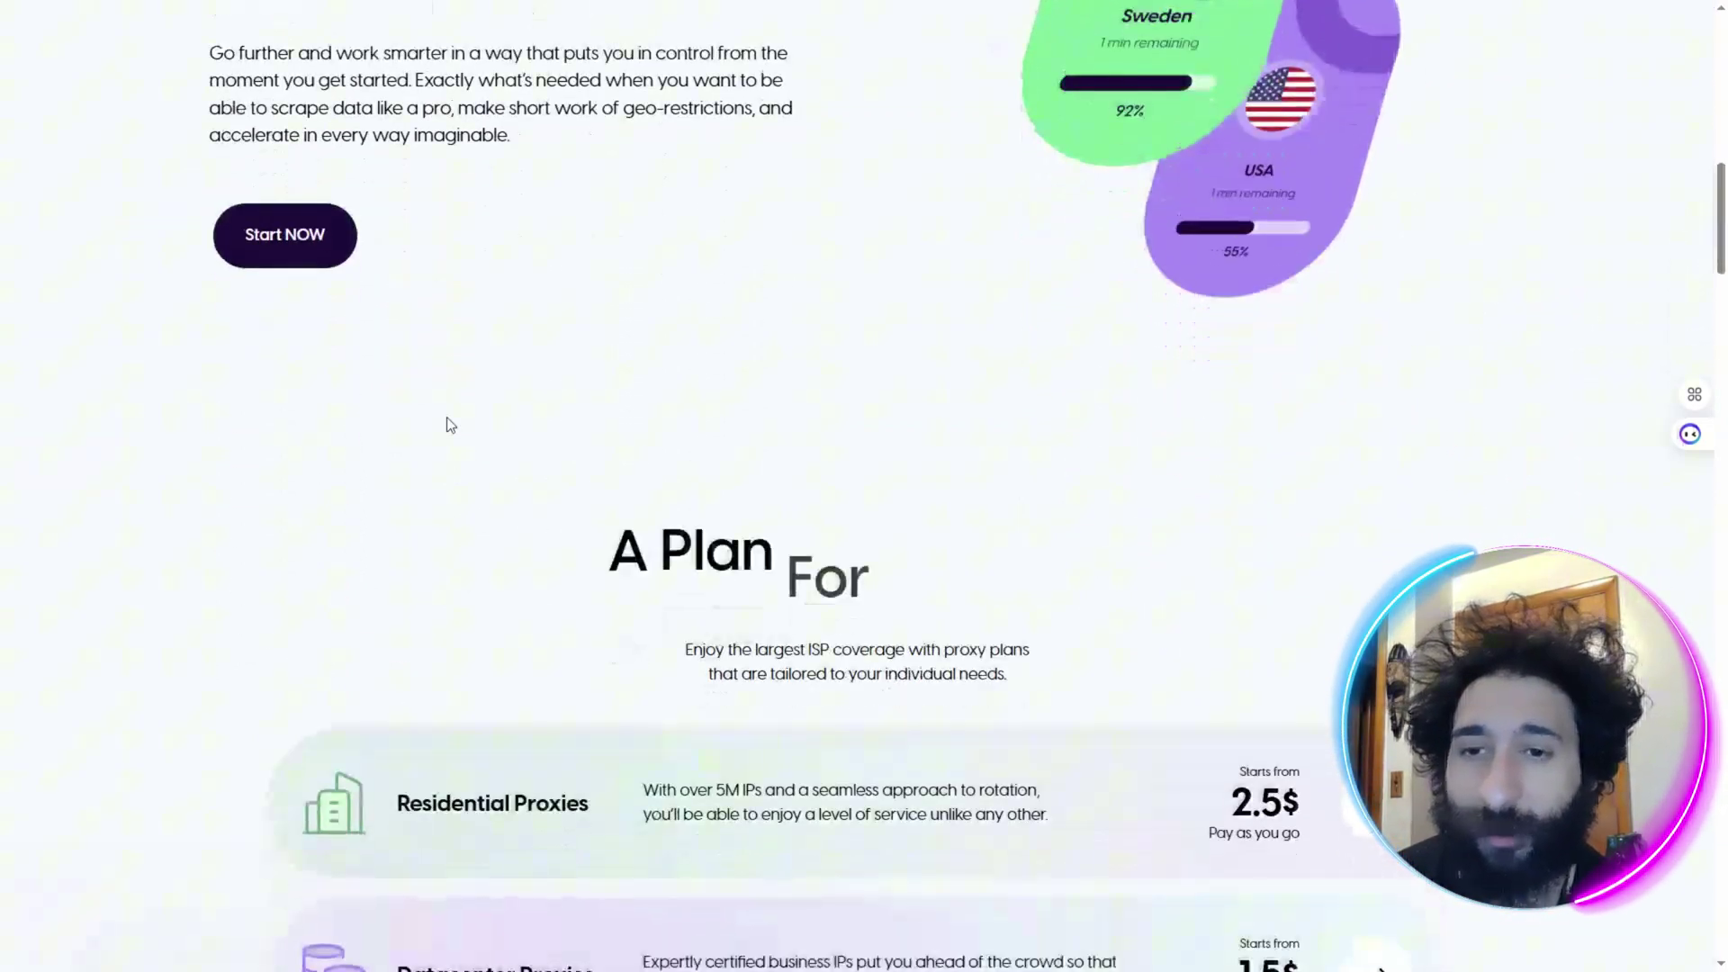
{"action": "scroll", "coordinate": [450, 477], "scroll_direction": "down", "scroll_amount": 3}
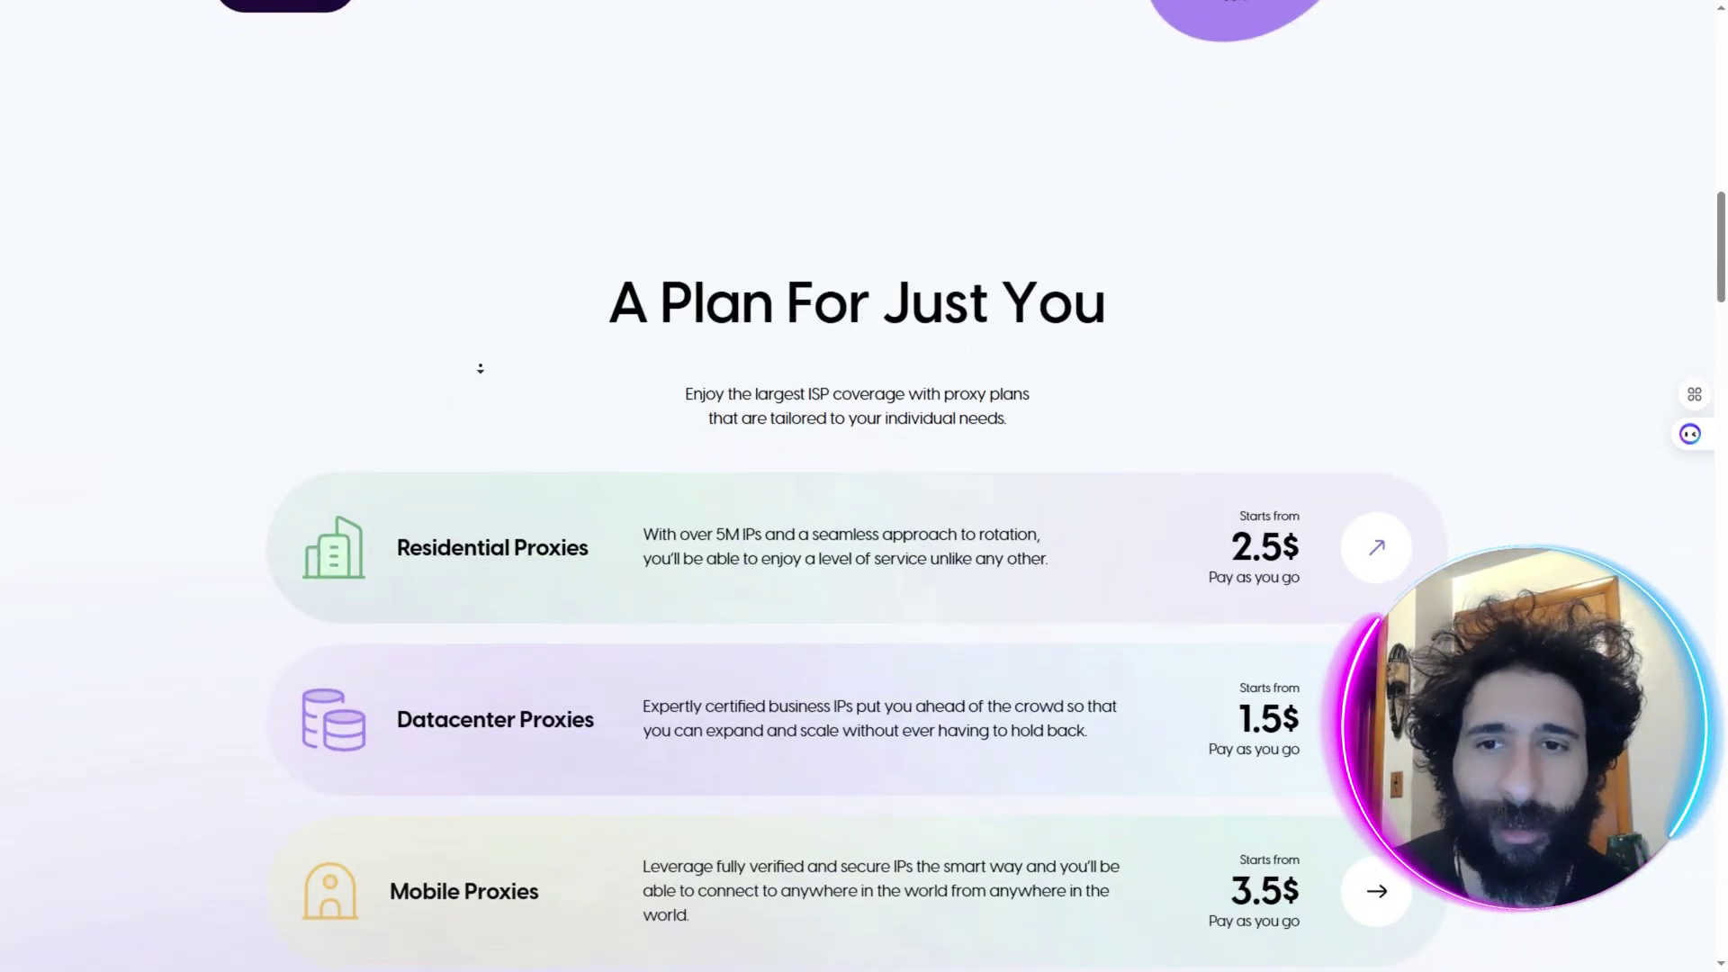
{"action": "scroll", "coordinate": [478, 366], "scroll_direction": "down", "scroll_amount": 1}
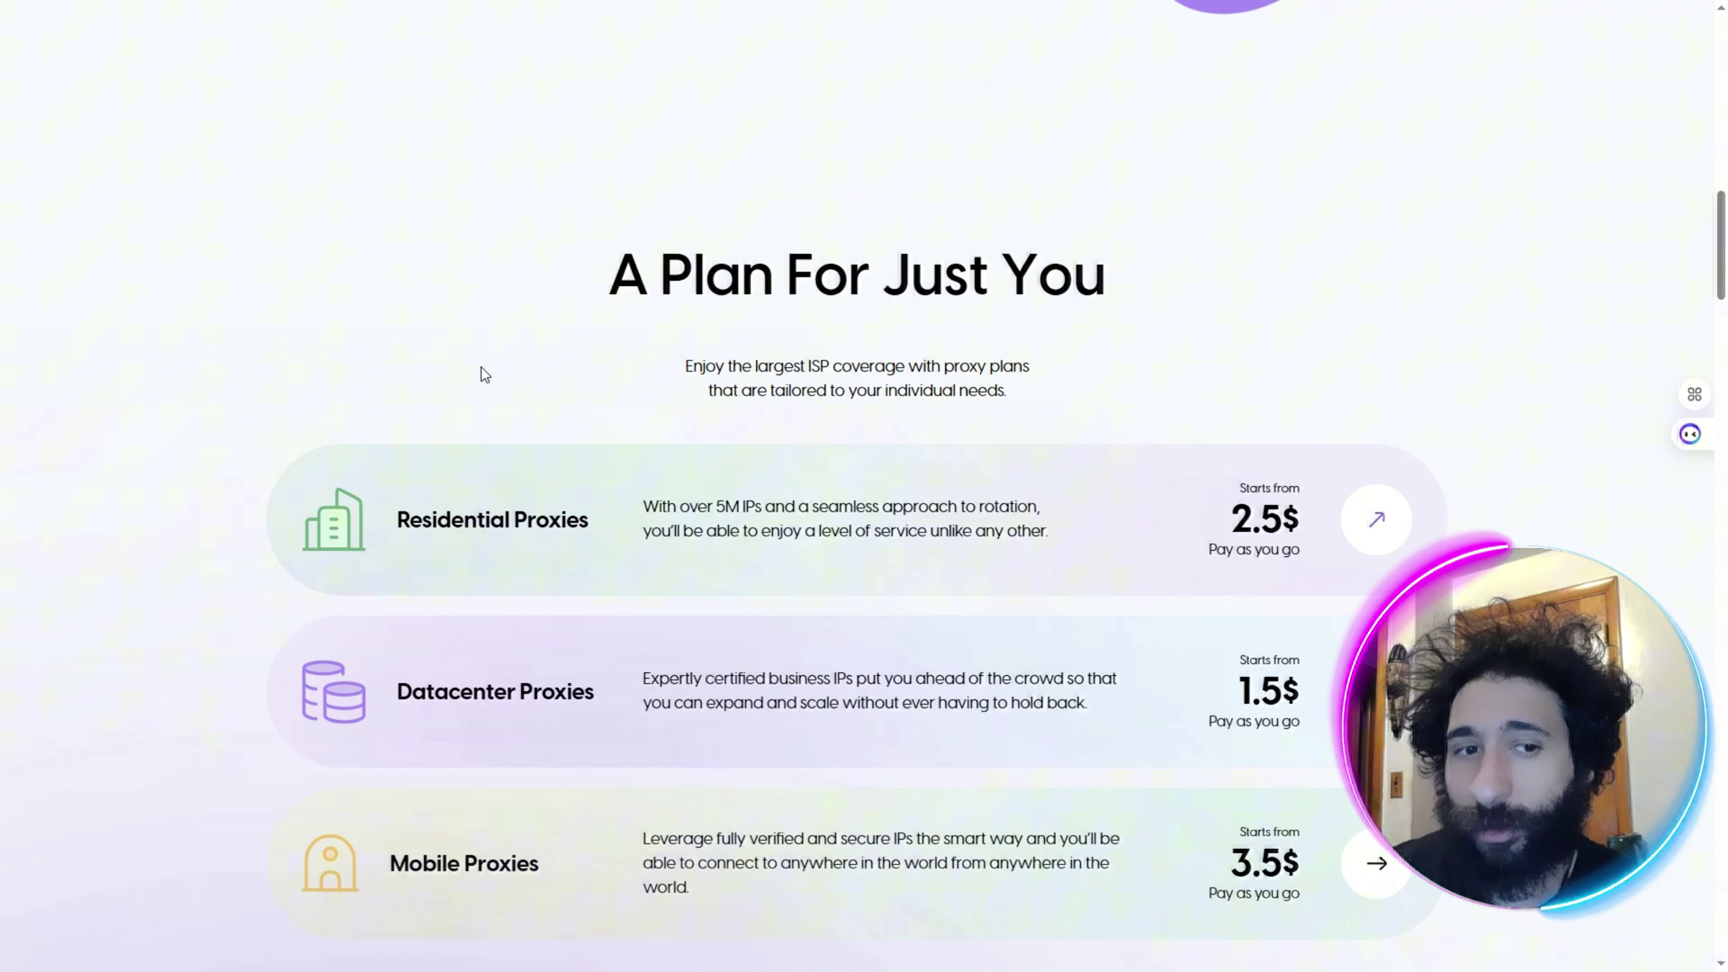
{"action": "scroll", "coordinate": [479, 413], "scroll_direction": "down", "scroll_amount": 1}
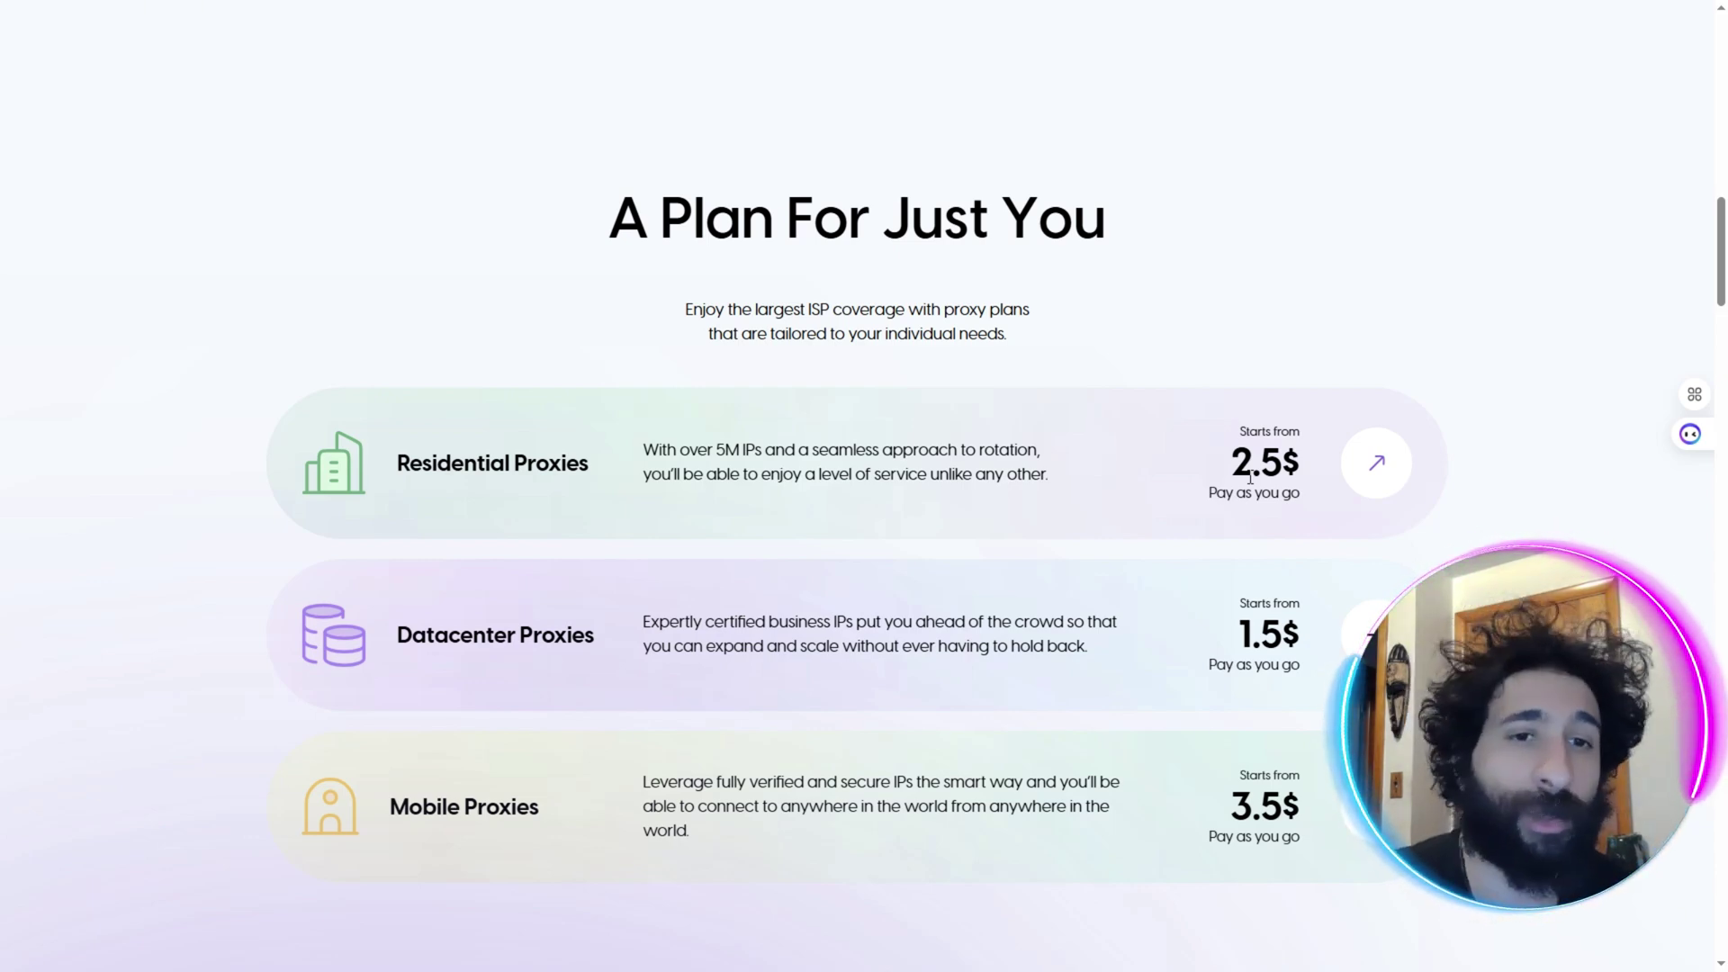
Step: Scroll further down the Proxy4u homepage to the audience section
{"action": "scroll", "coordinate": [955, 580], "scroll_direction": "down", "scroll_amount": 8}
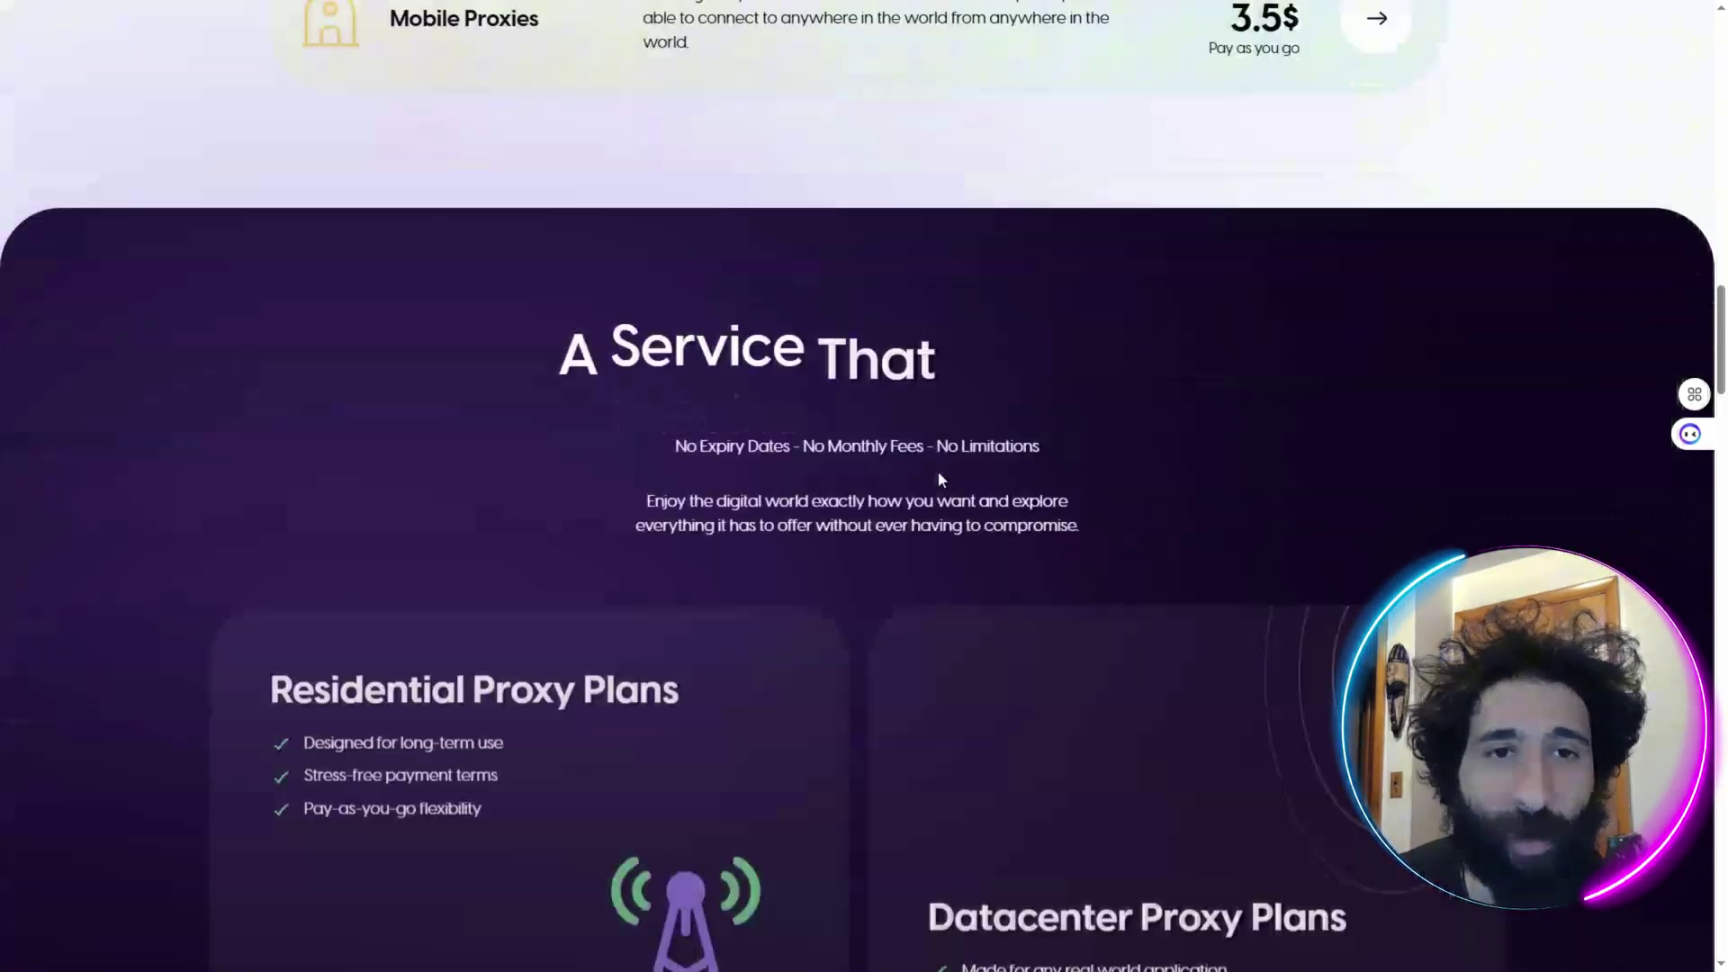
{"action": "scroll", "coordinate": [843, 588], "scroll_direction": "down", "scroll_amount": 6}
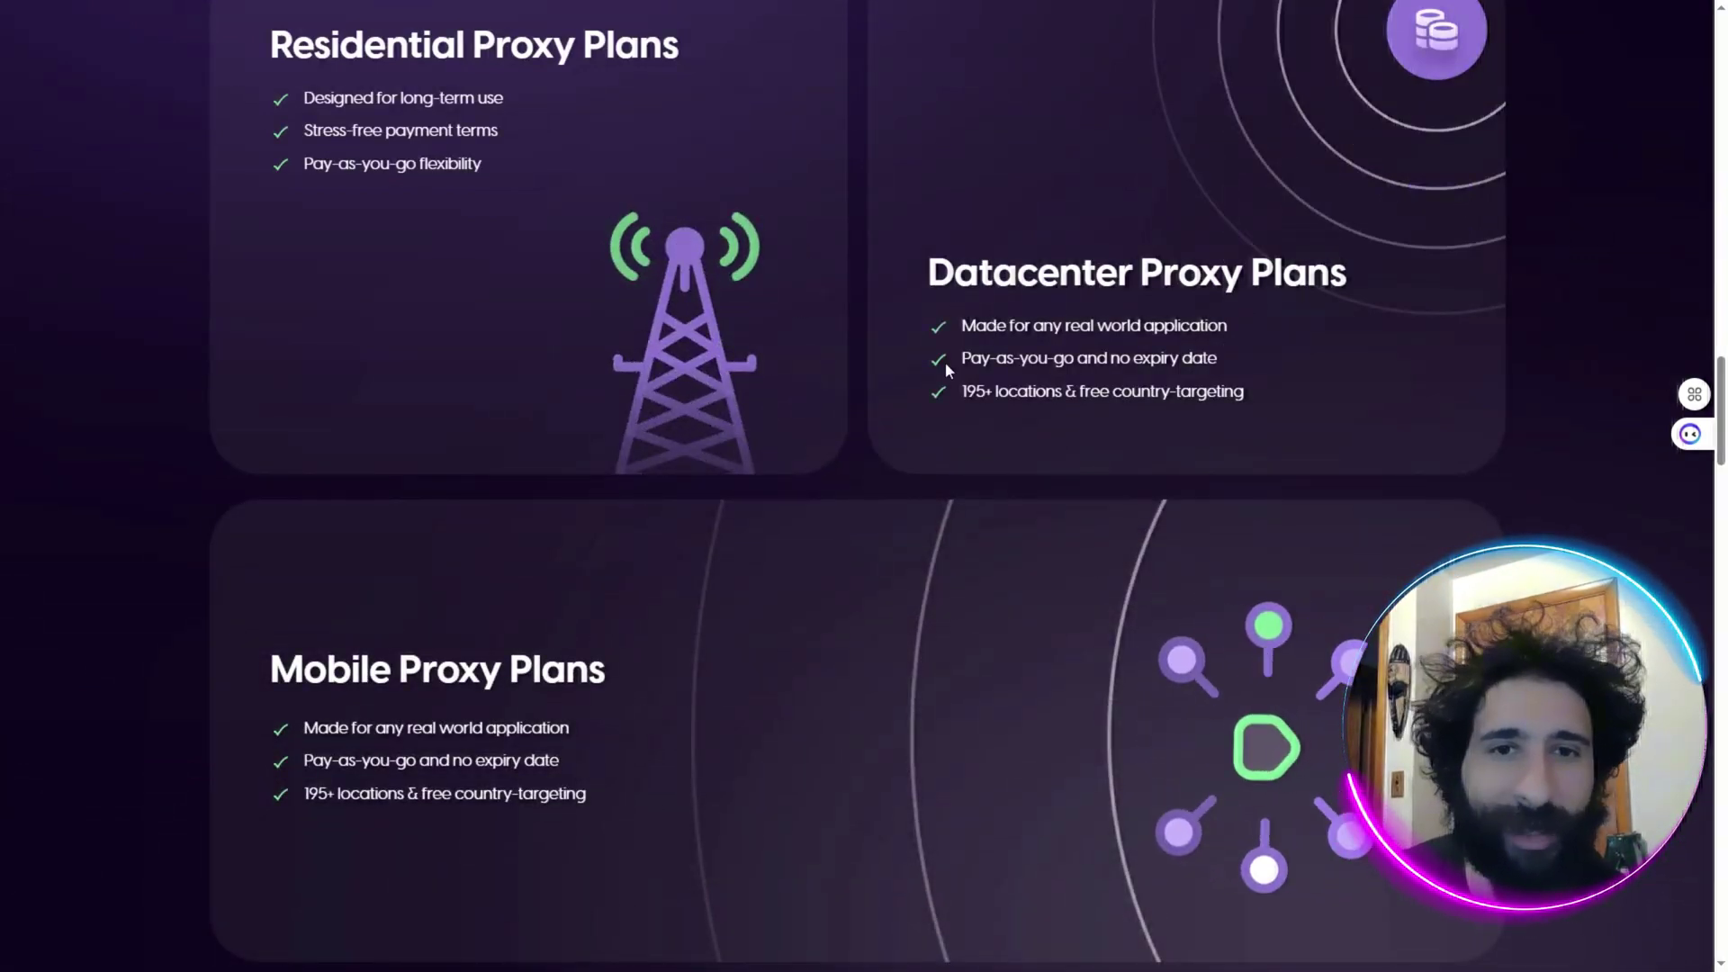
{"action": "middle_click", "coordinate": [630, 583]}
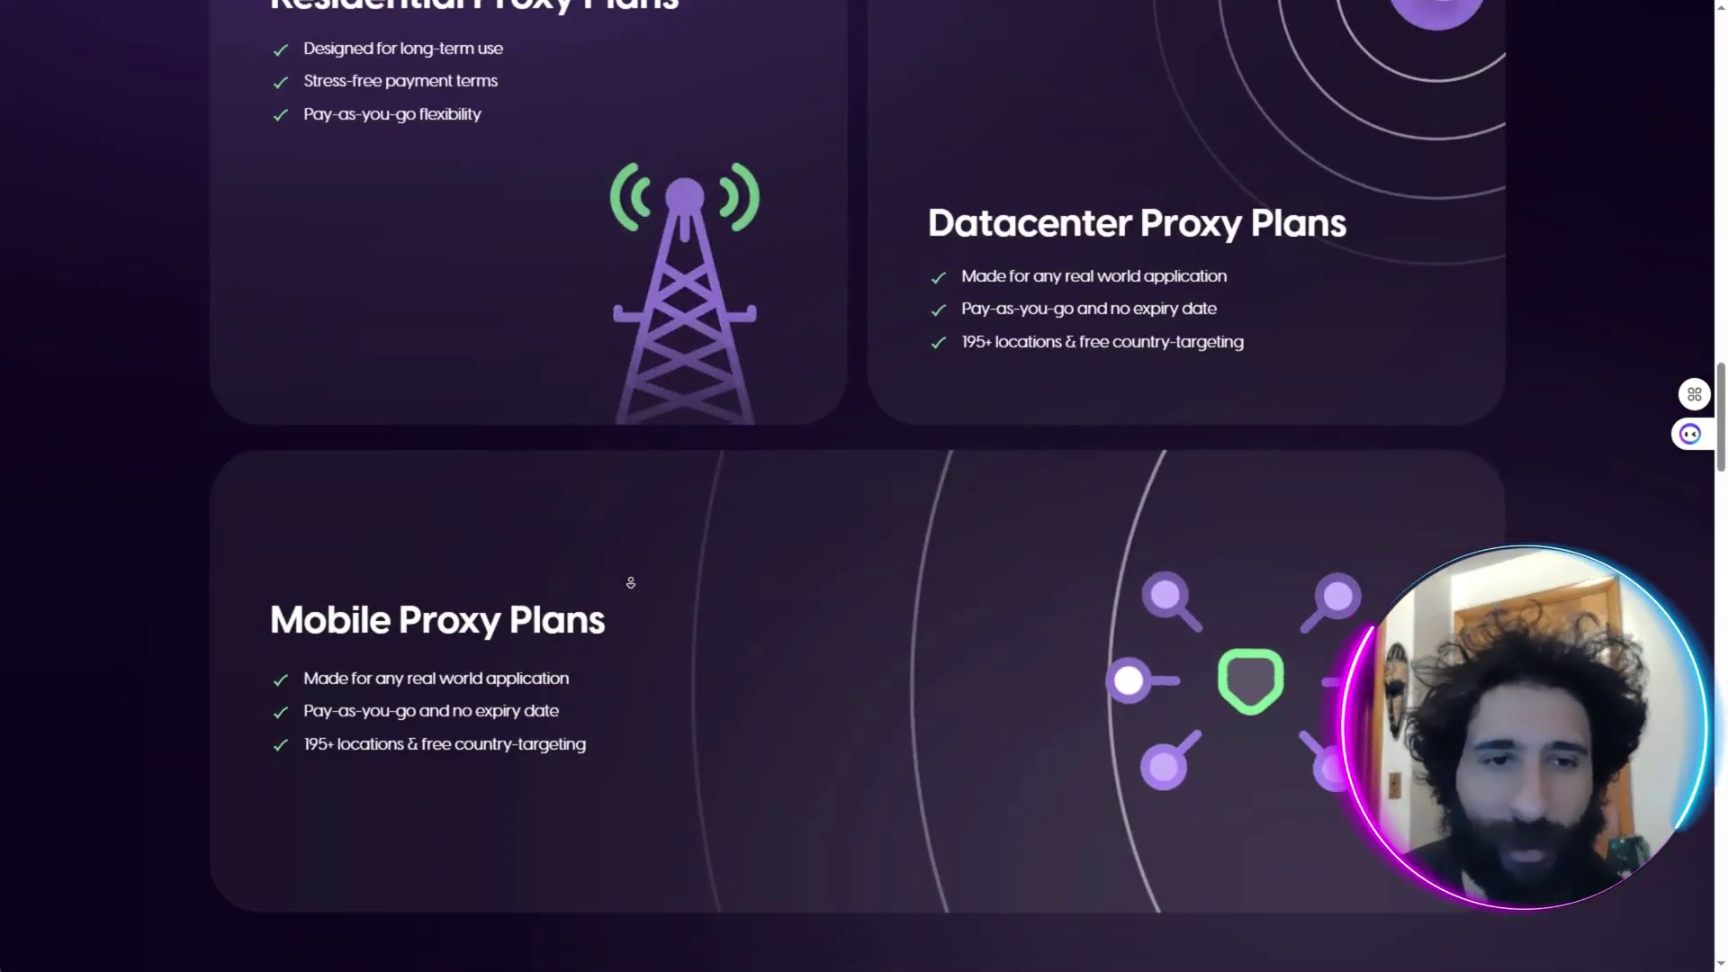
{"action": "scroll", "coordinate": [630, 583], "scroll_direction": "down", "scroll_amount": 4}
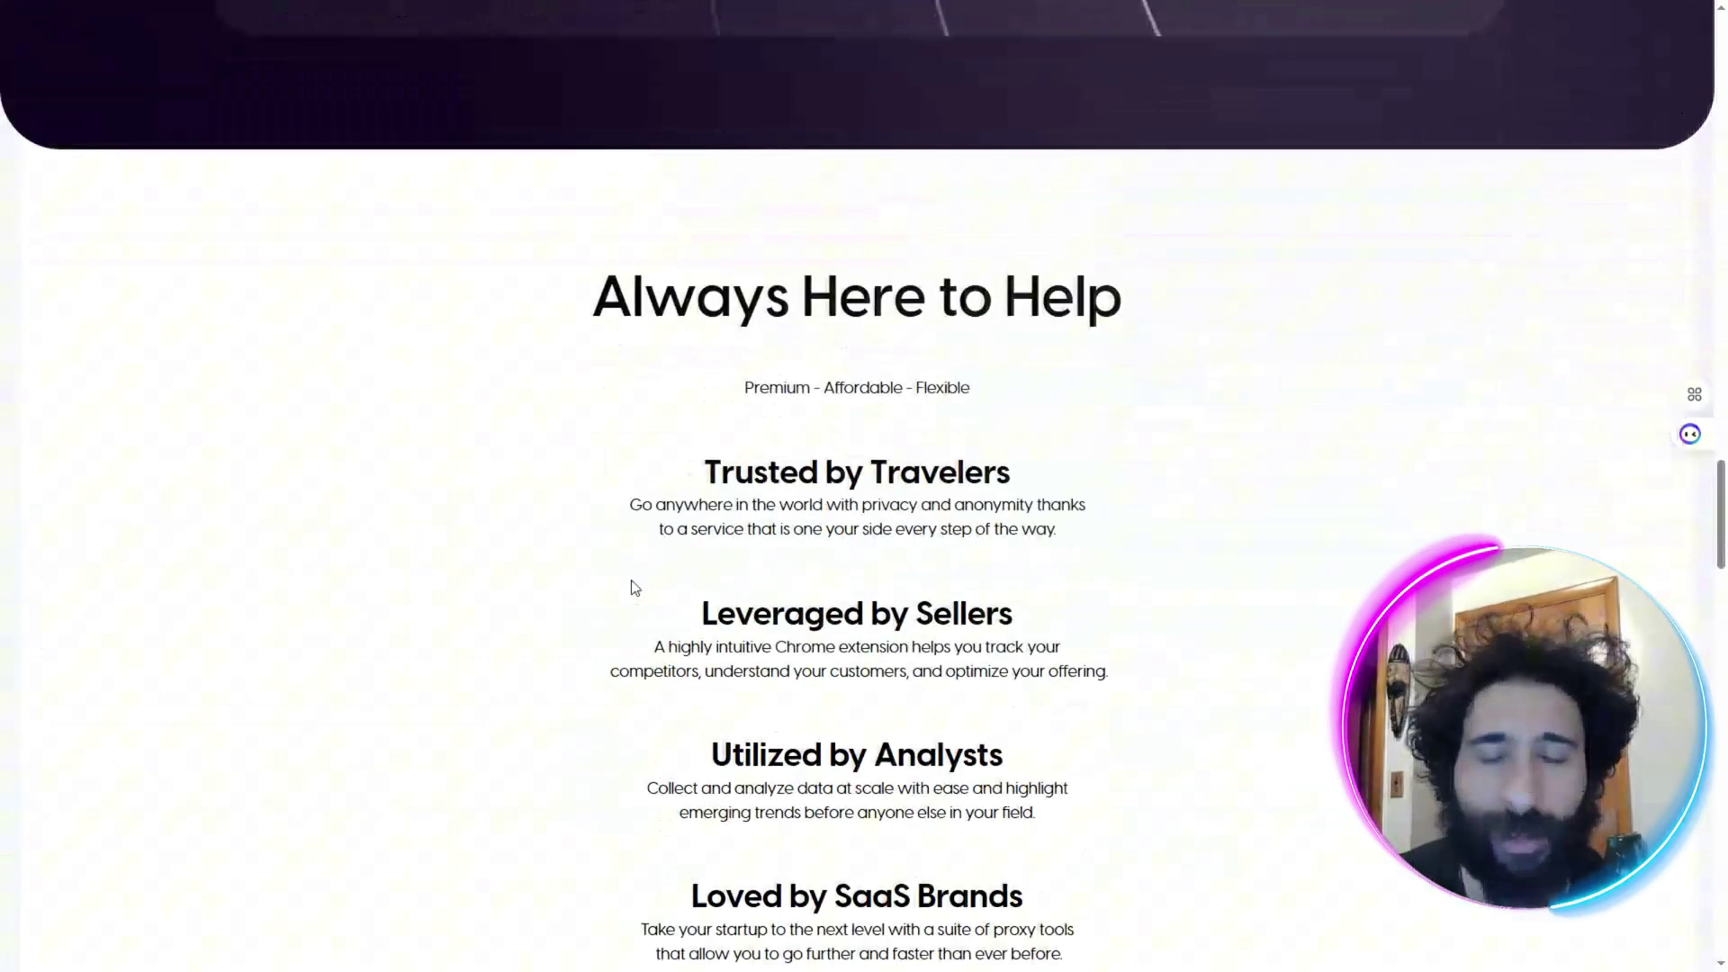
{"action": "left_click", "coordinate": [630, 634]}
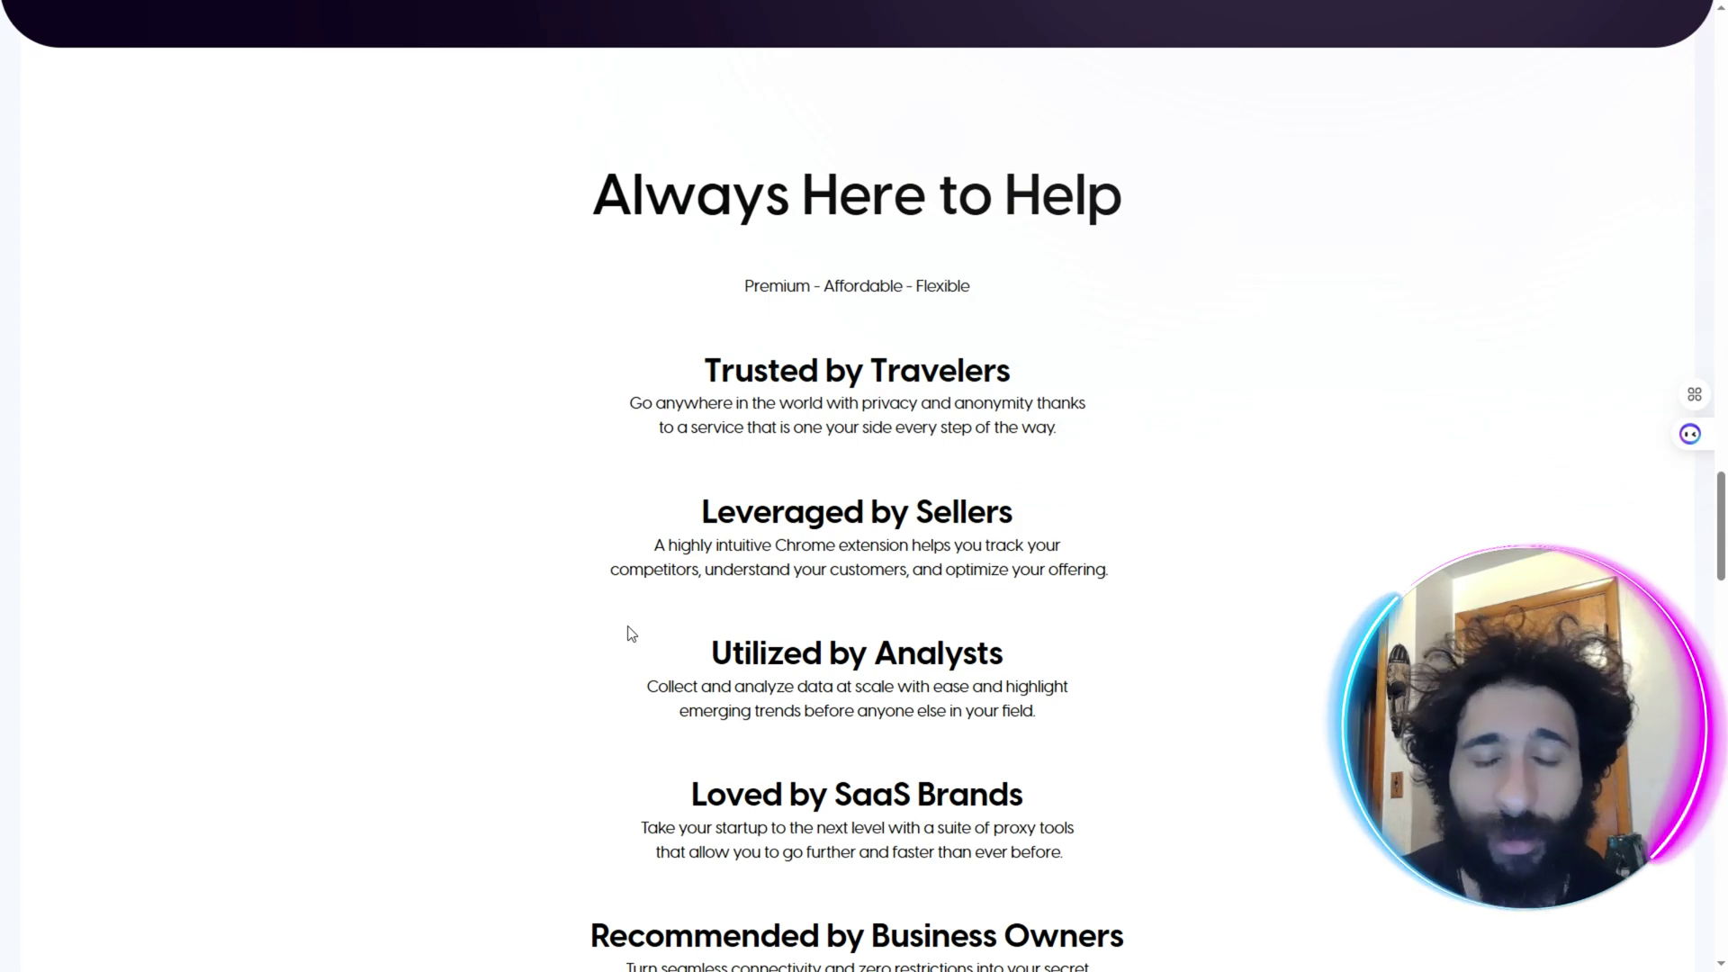
{"action": "middle_click", "coordinate": [779, 616]}
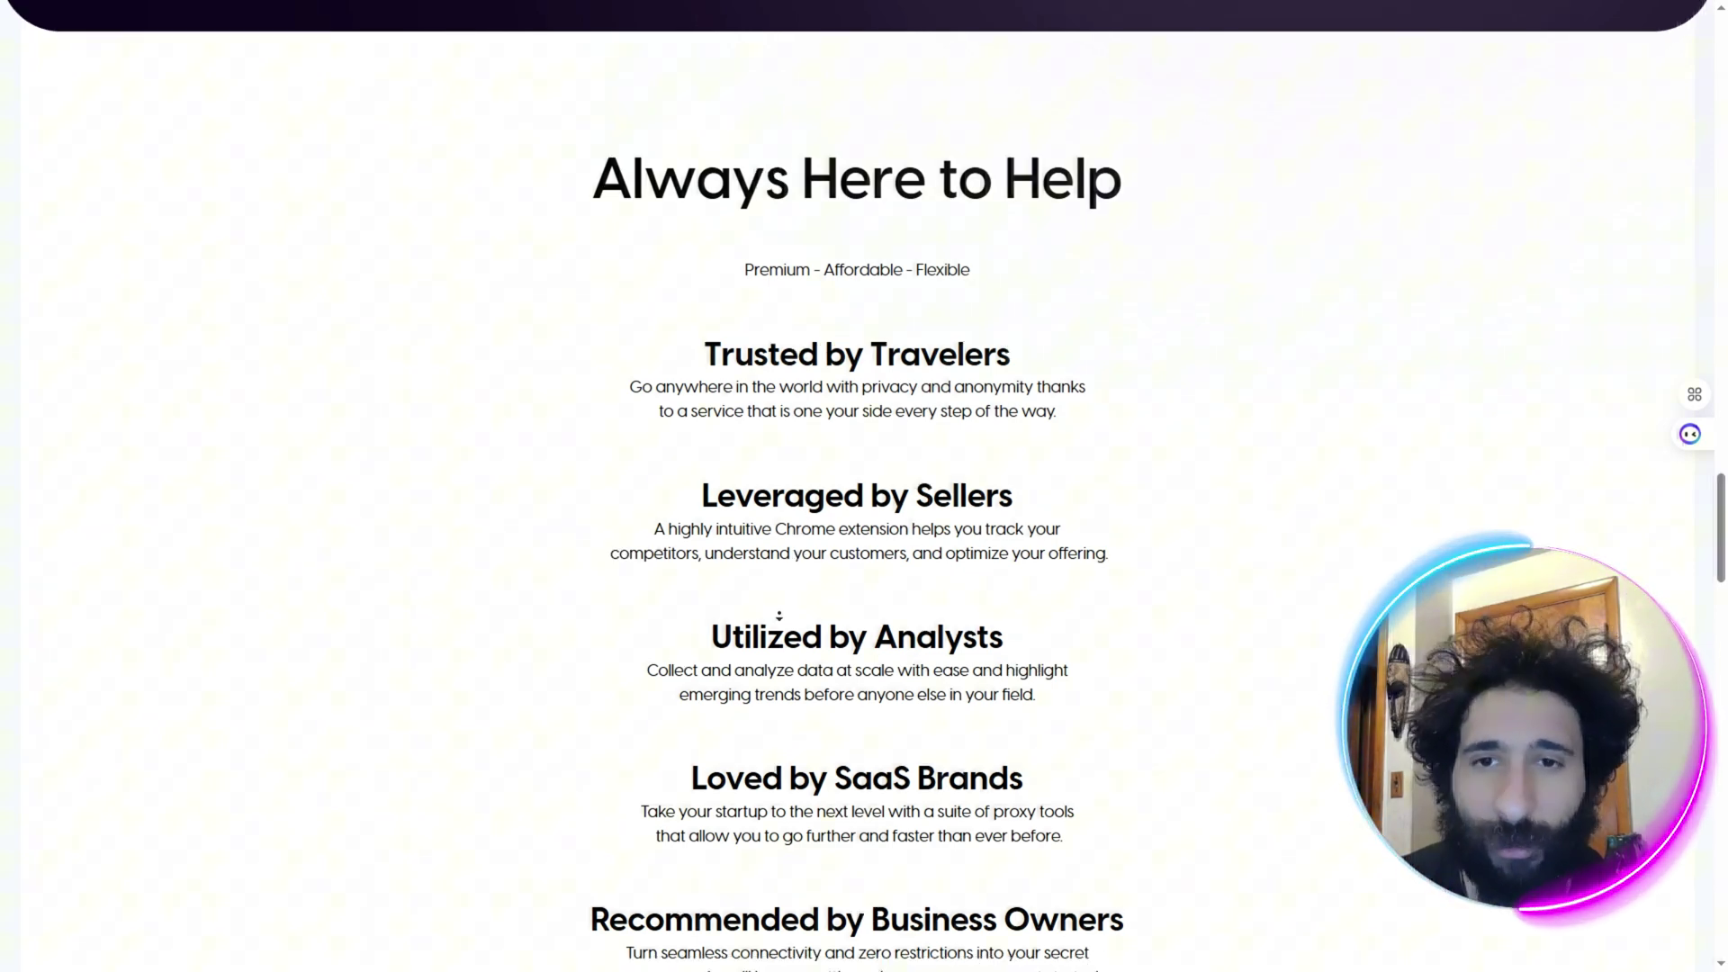
{"action": "scroll", "coordinate": [772, 621], "scroll_direction": "down", "scroll_amount": 1}
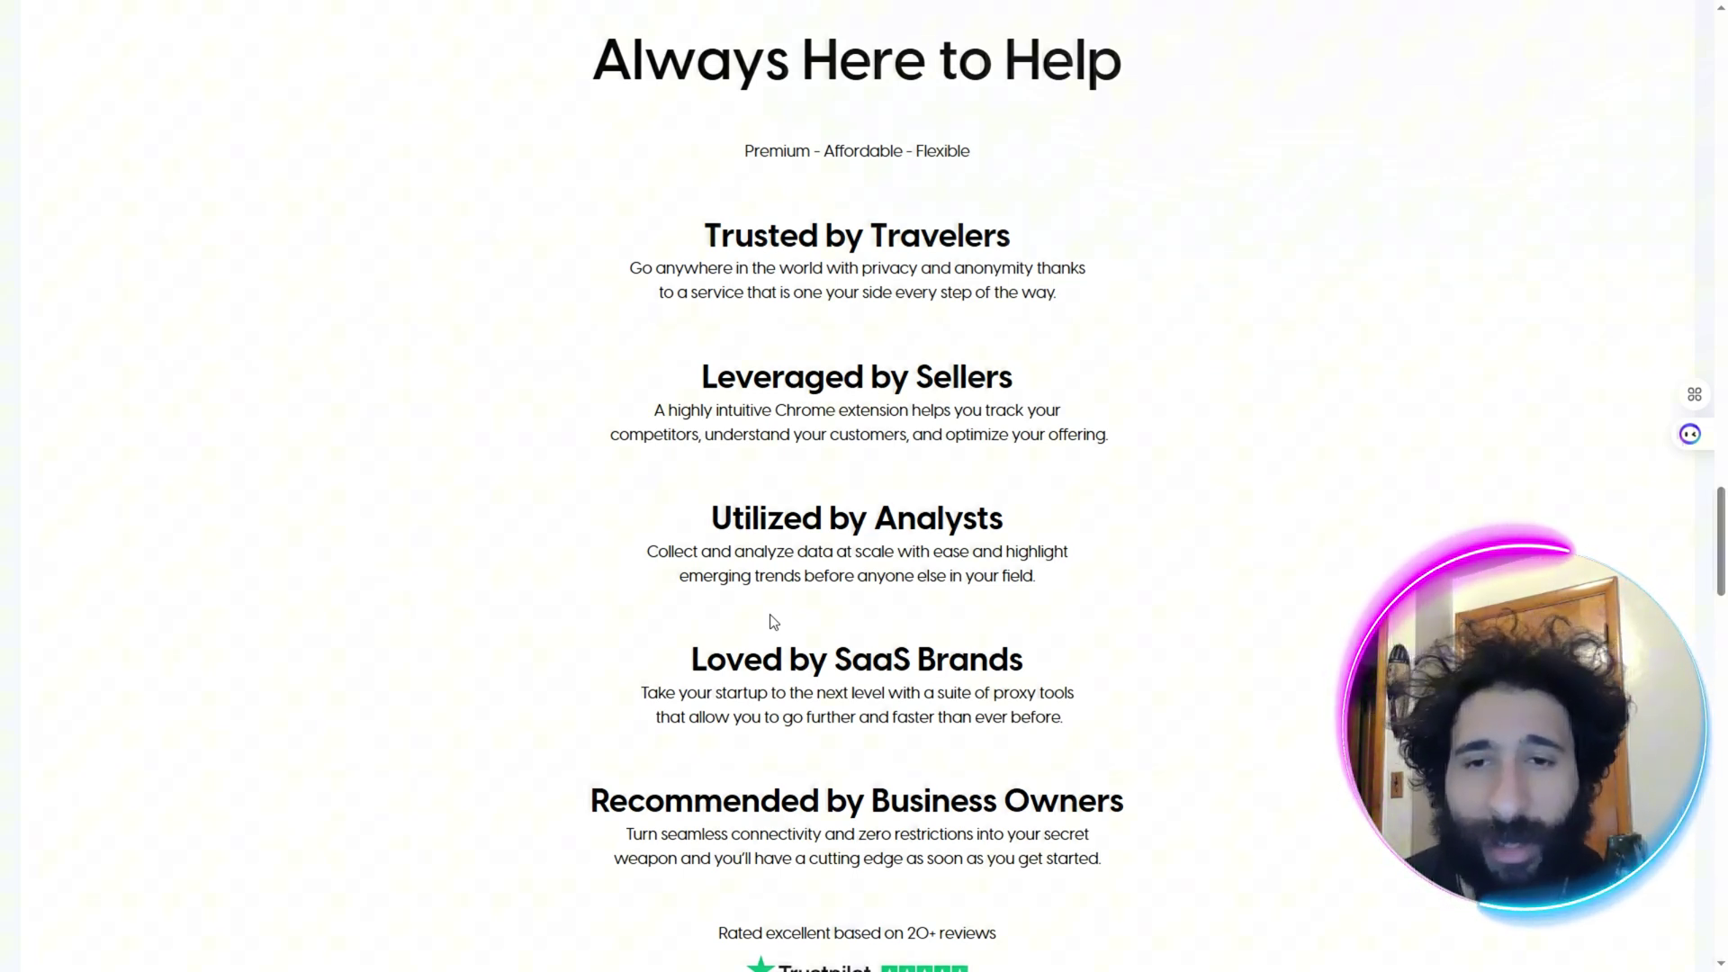
{"action": "middle_click", "coordinate": [602, 560]}
{"action": "scroll", "coordinate": [602, 561], "scroll_direction": "down", "scroll_amount": 3}
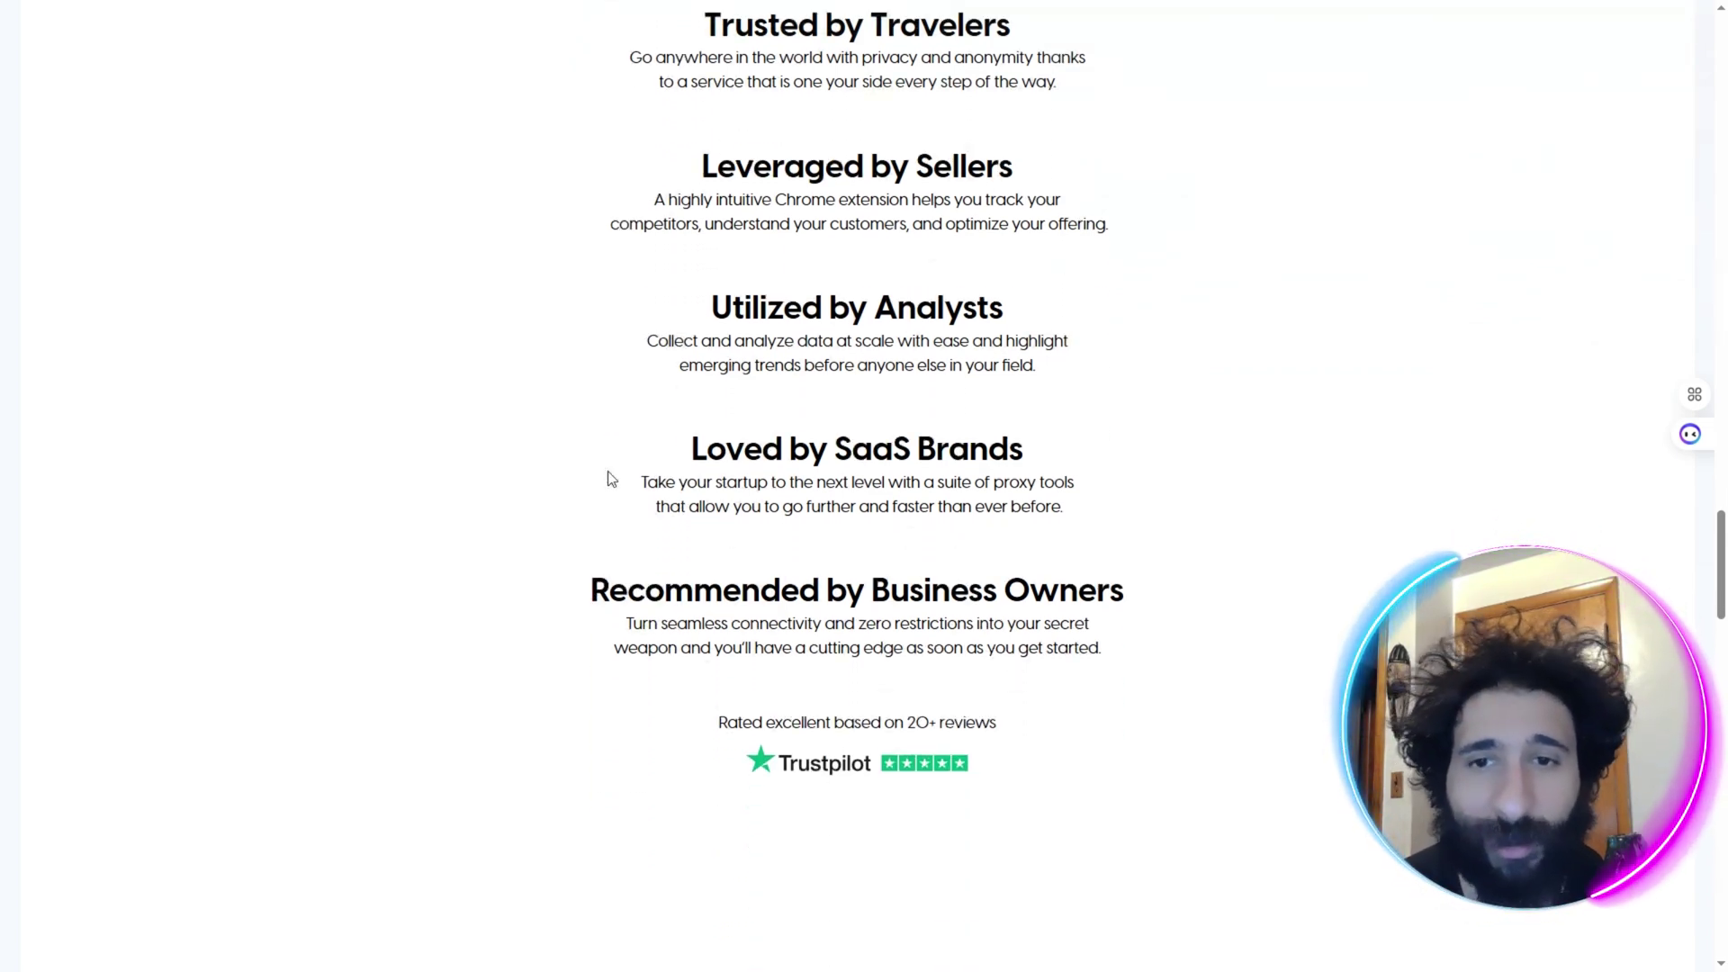
{"action": "scroll", "coordinate": [607, 477], "scroll_direction": "down", "scroll_amount": 7}
Step: View the SaaS, Analysts, Business Owners, E-commerce and Travel panes, then scroll to the footer
{"action": "left_click", "coordinate": [660, 252]}
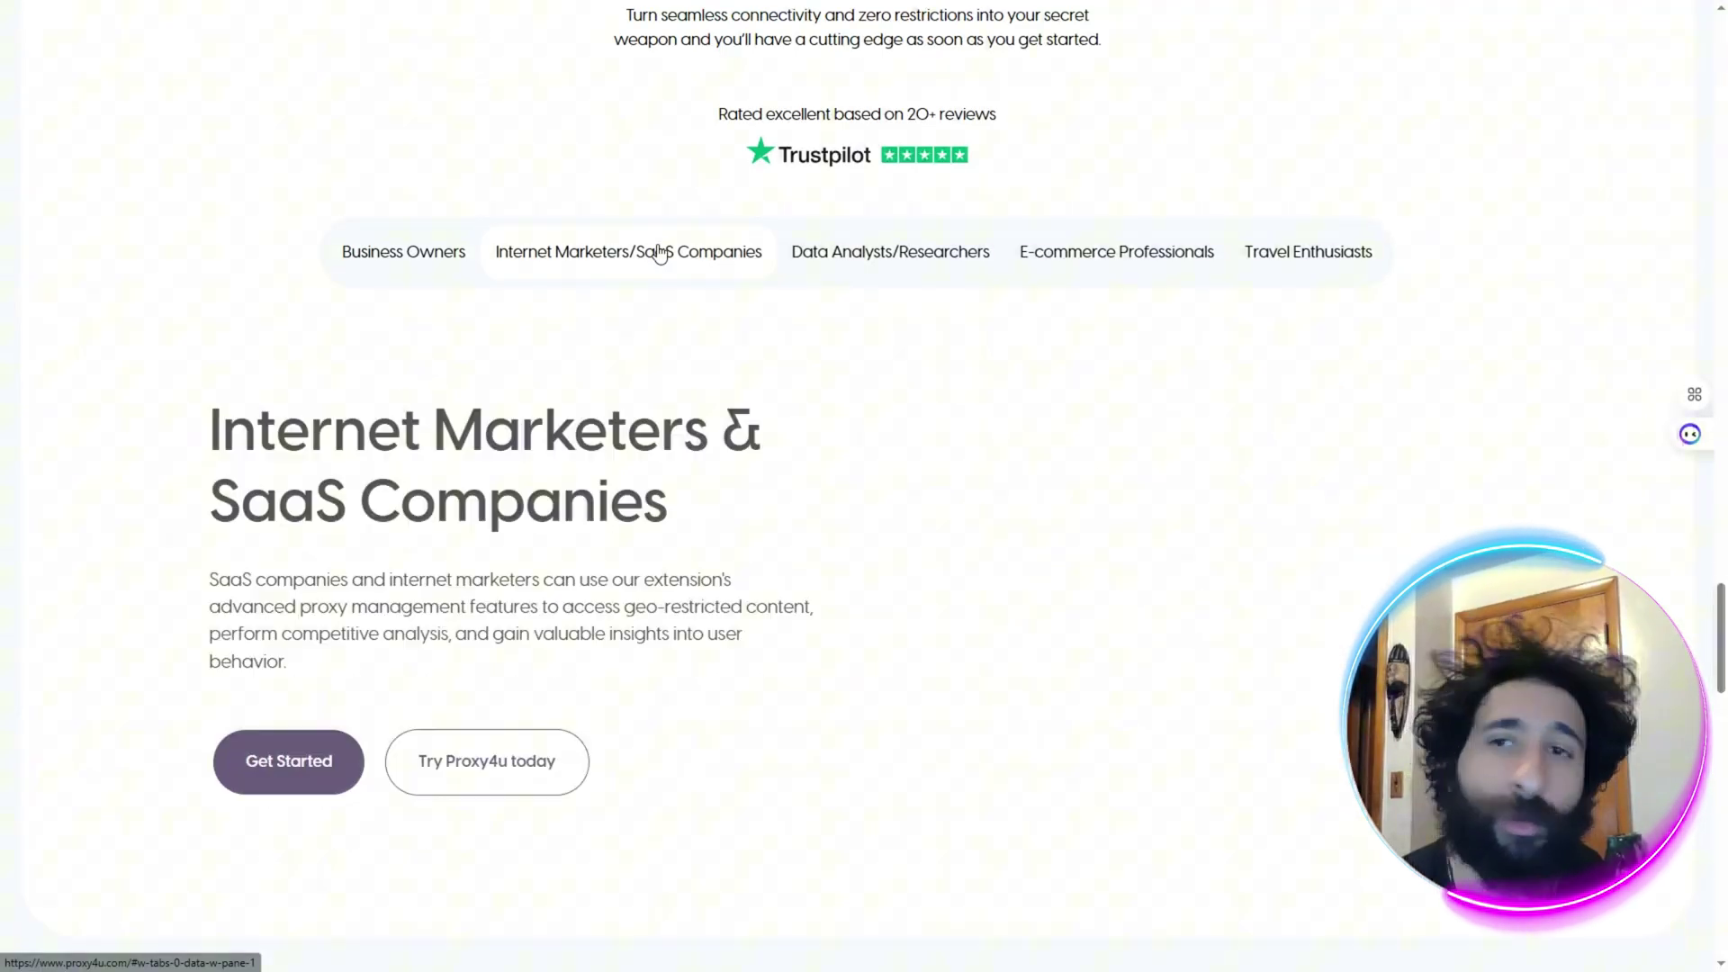
{"action": "left_click", "coordinate": [797, 257]}
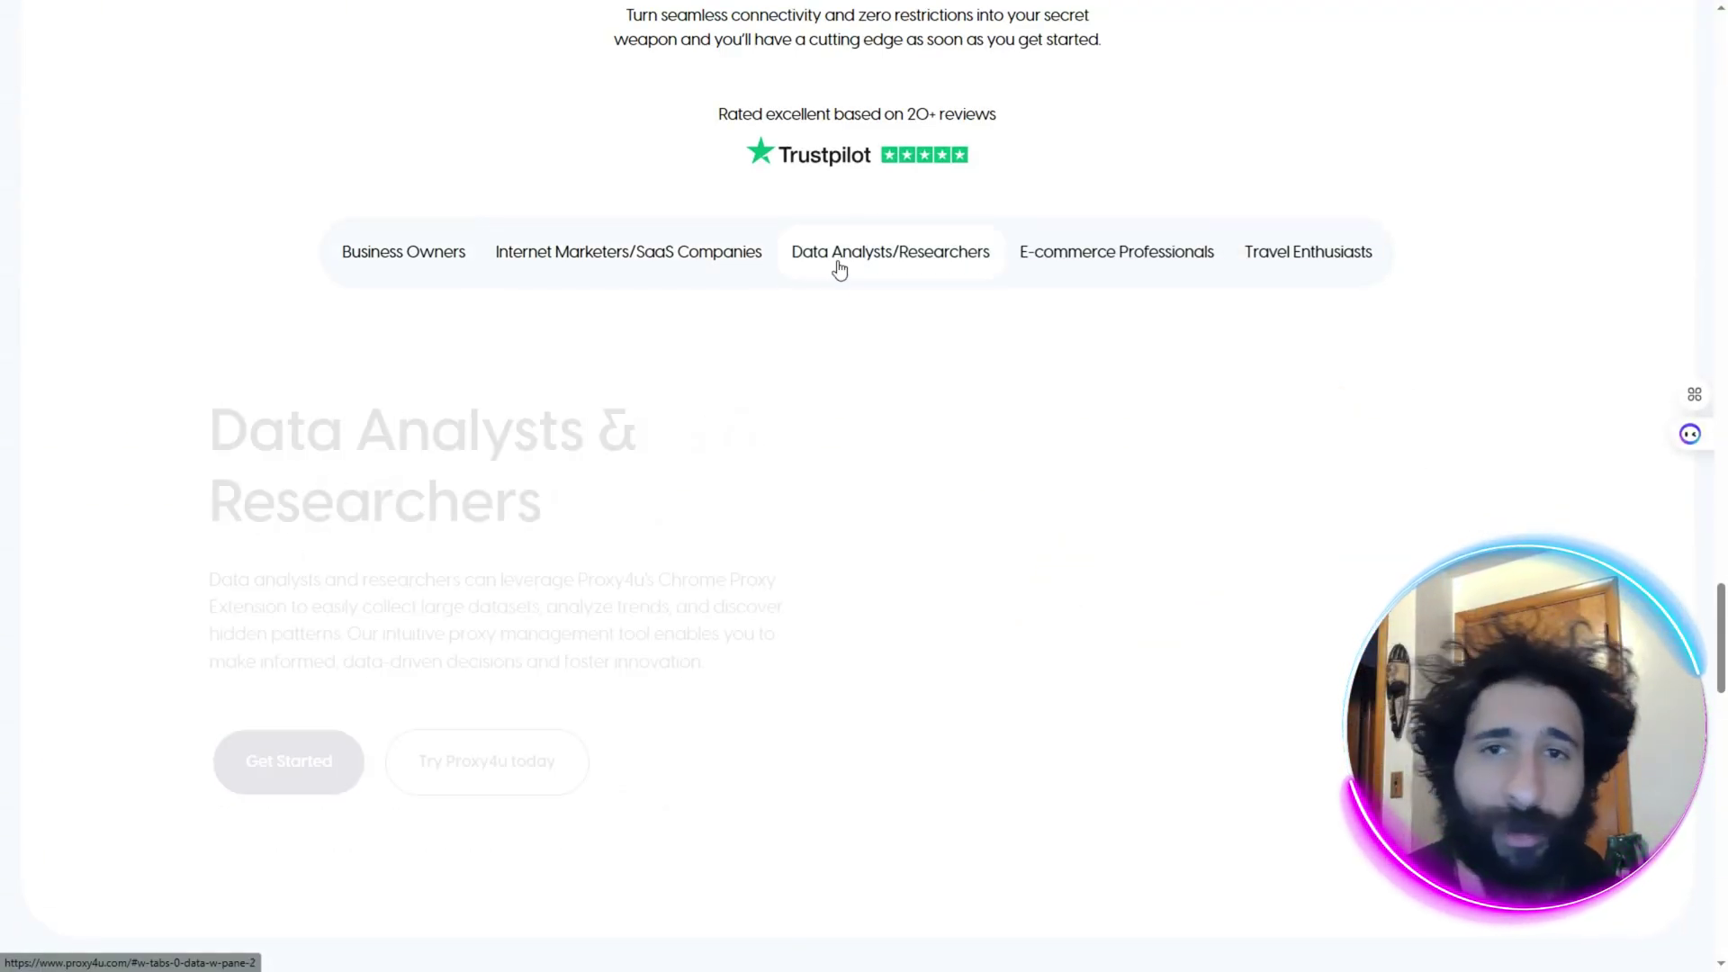
{"action": "left_click", "coordinate": [454, 255]}
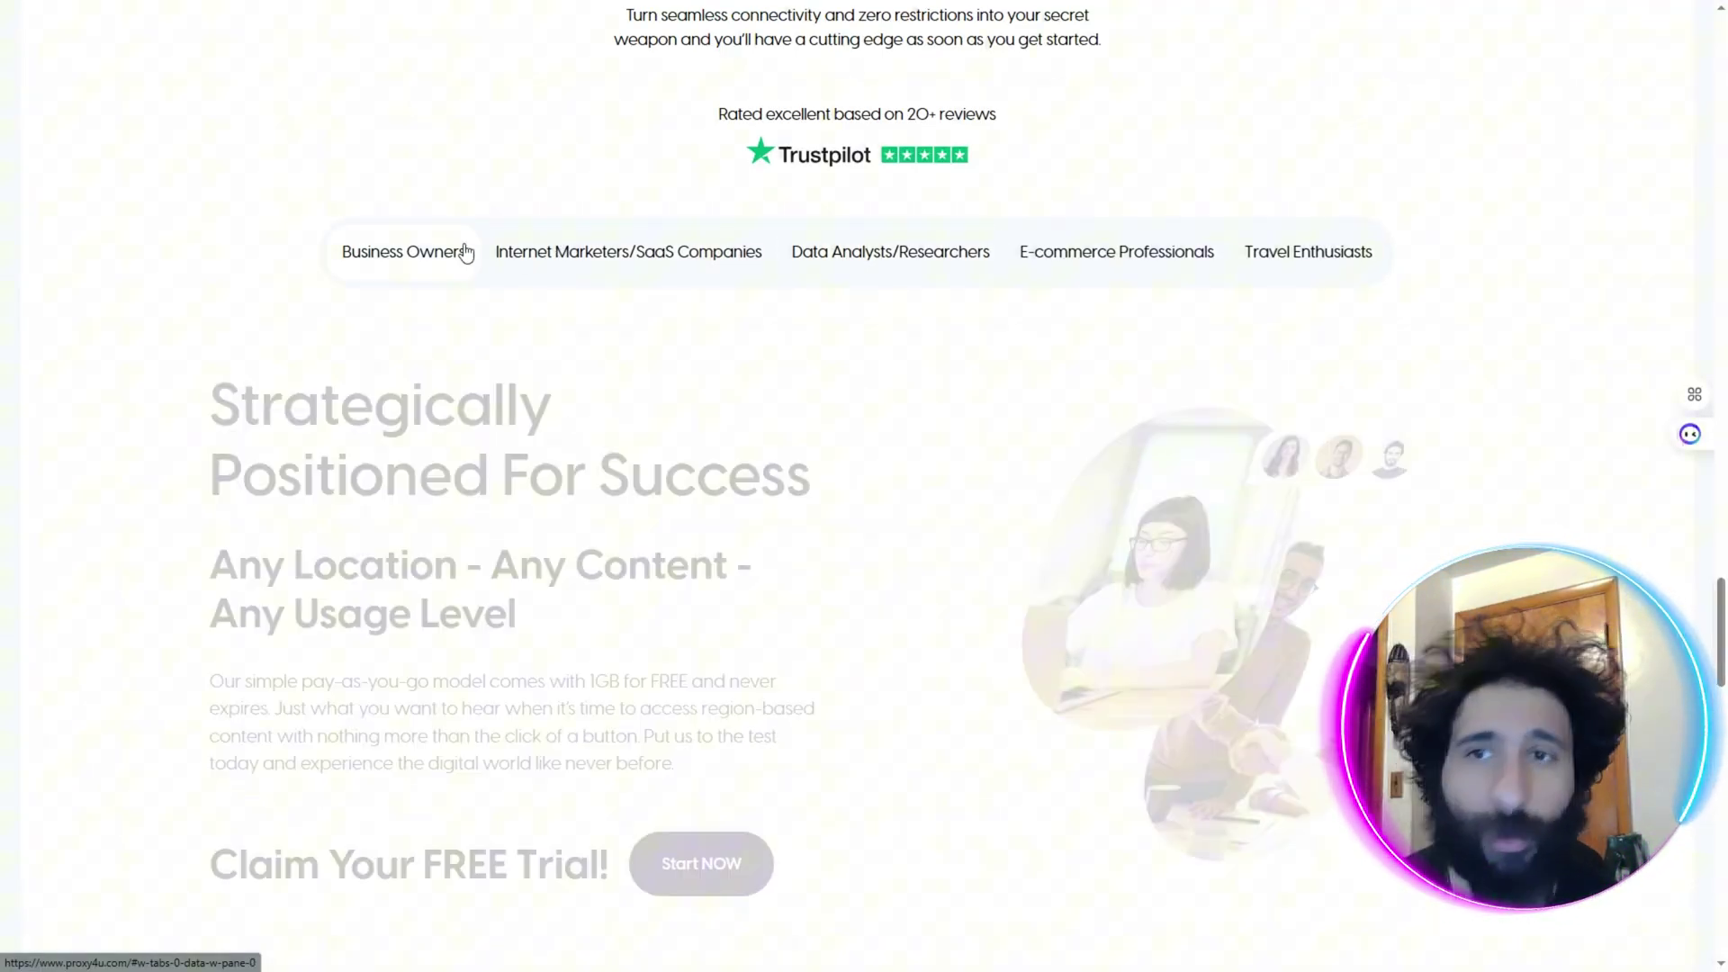
{"action": "left_click", "coordinate": [1080, 257]}
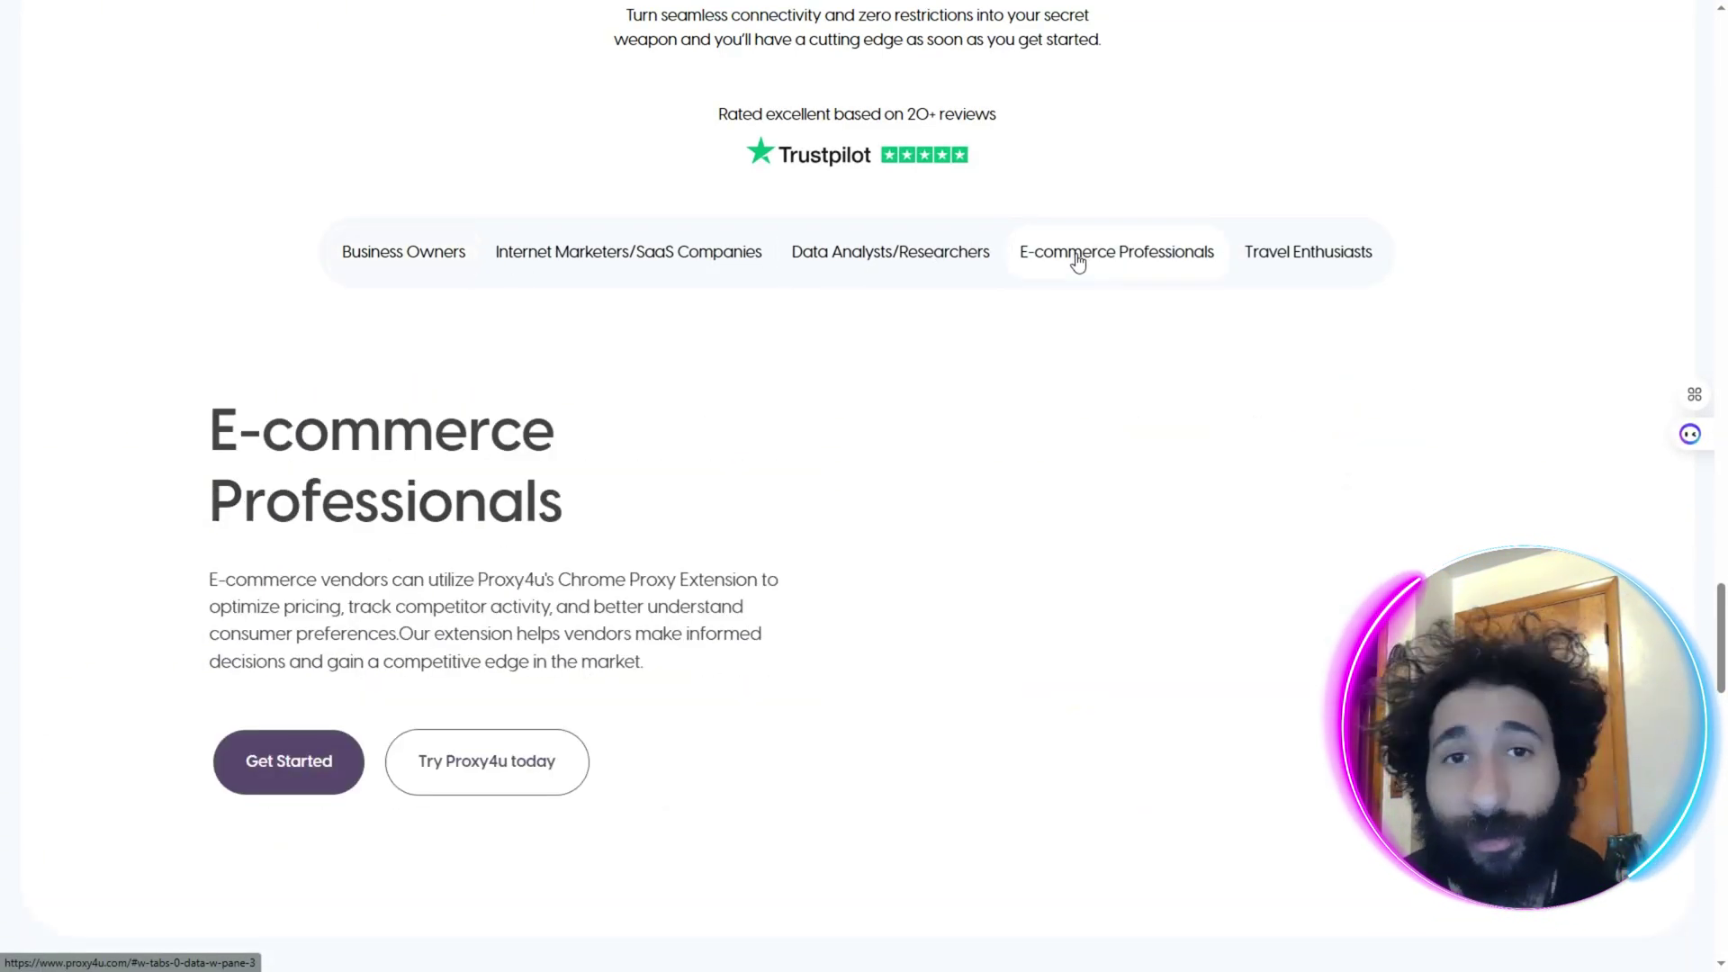
{"action": "left_click", "coordinate": [1279, 272]}
{"action": "scroll", "coordinate": [653, 540], "scroll_direction": "down", "scroll_amount": 3}
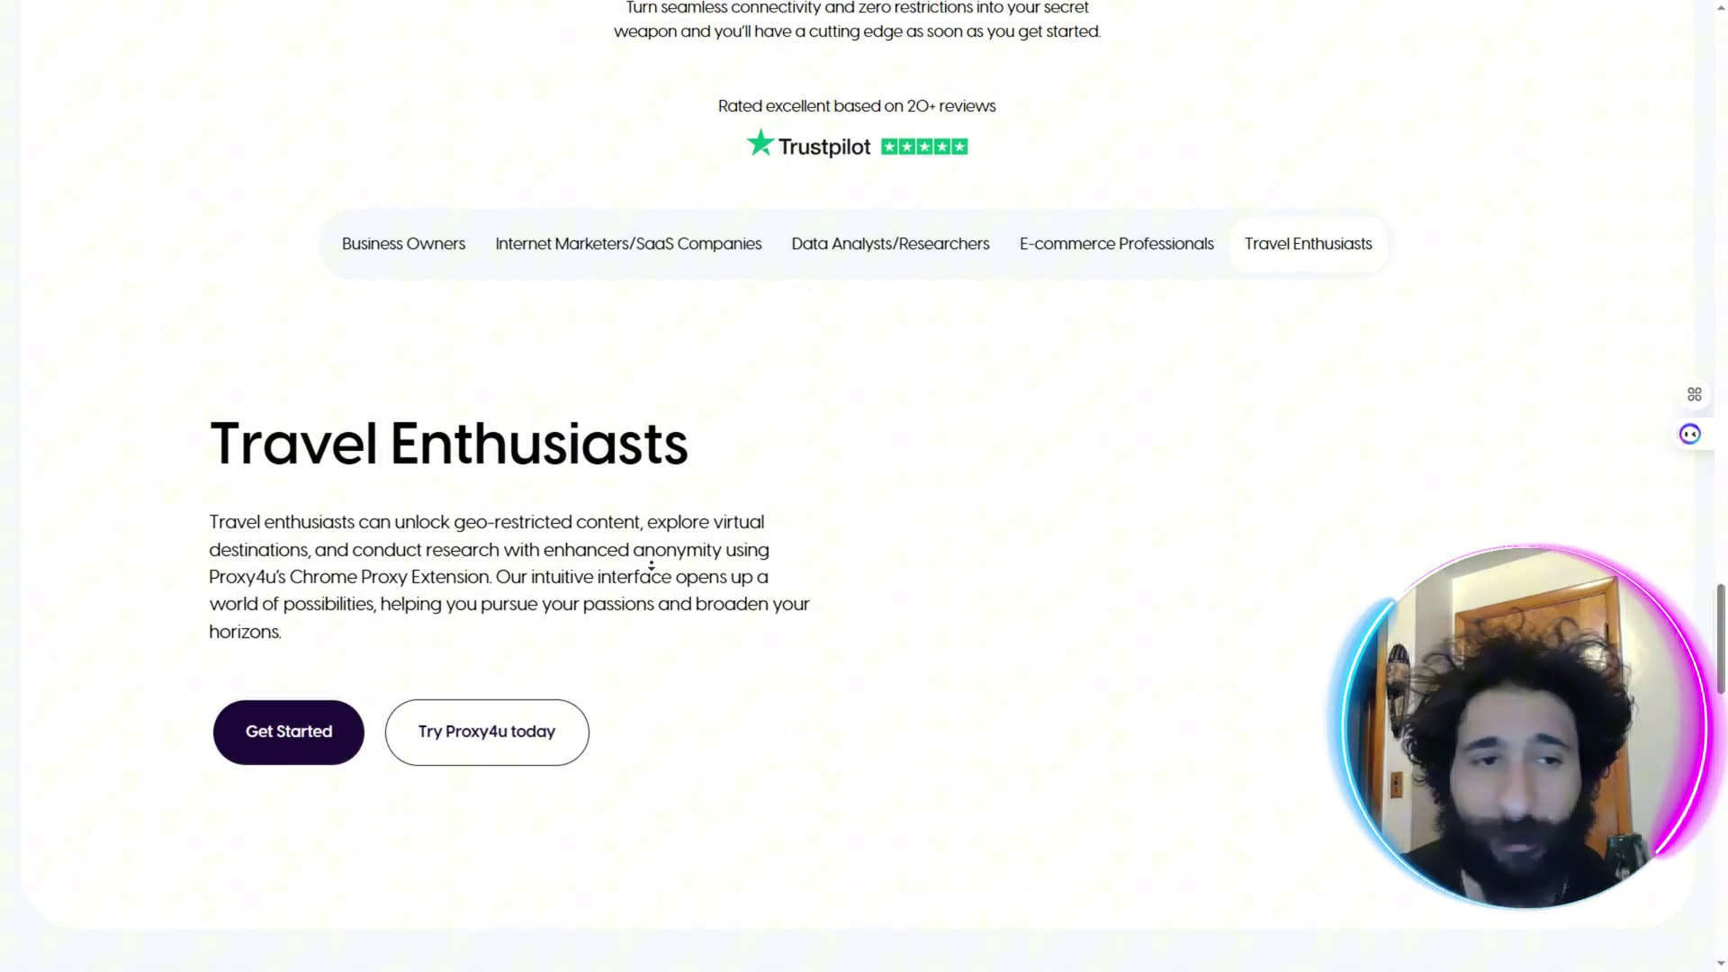
{"action": "scroll", "coordinate": [650, 576], "scroll_direction": "down", "scroll_amount": 8}
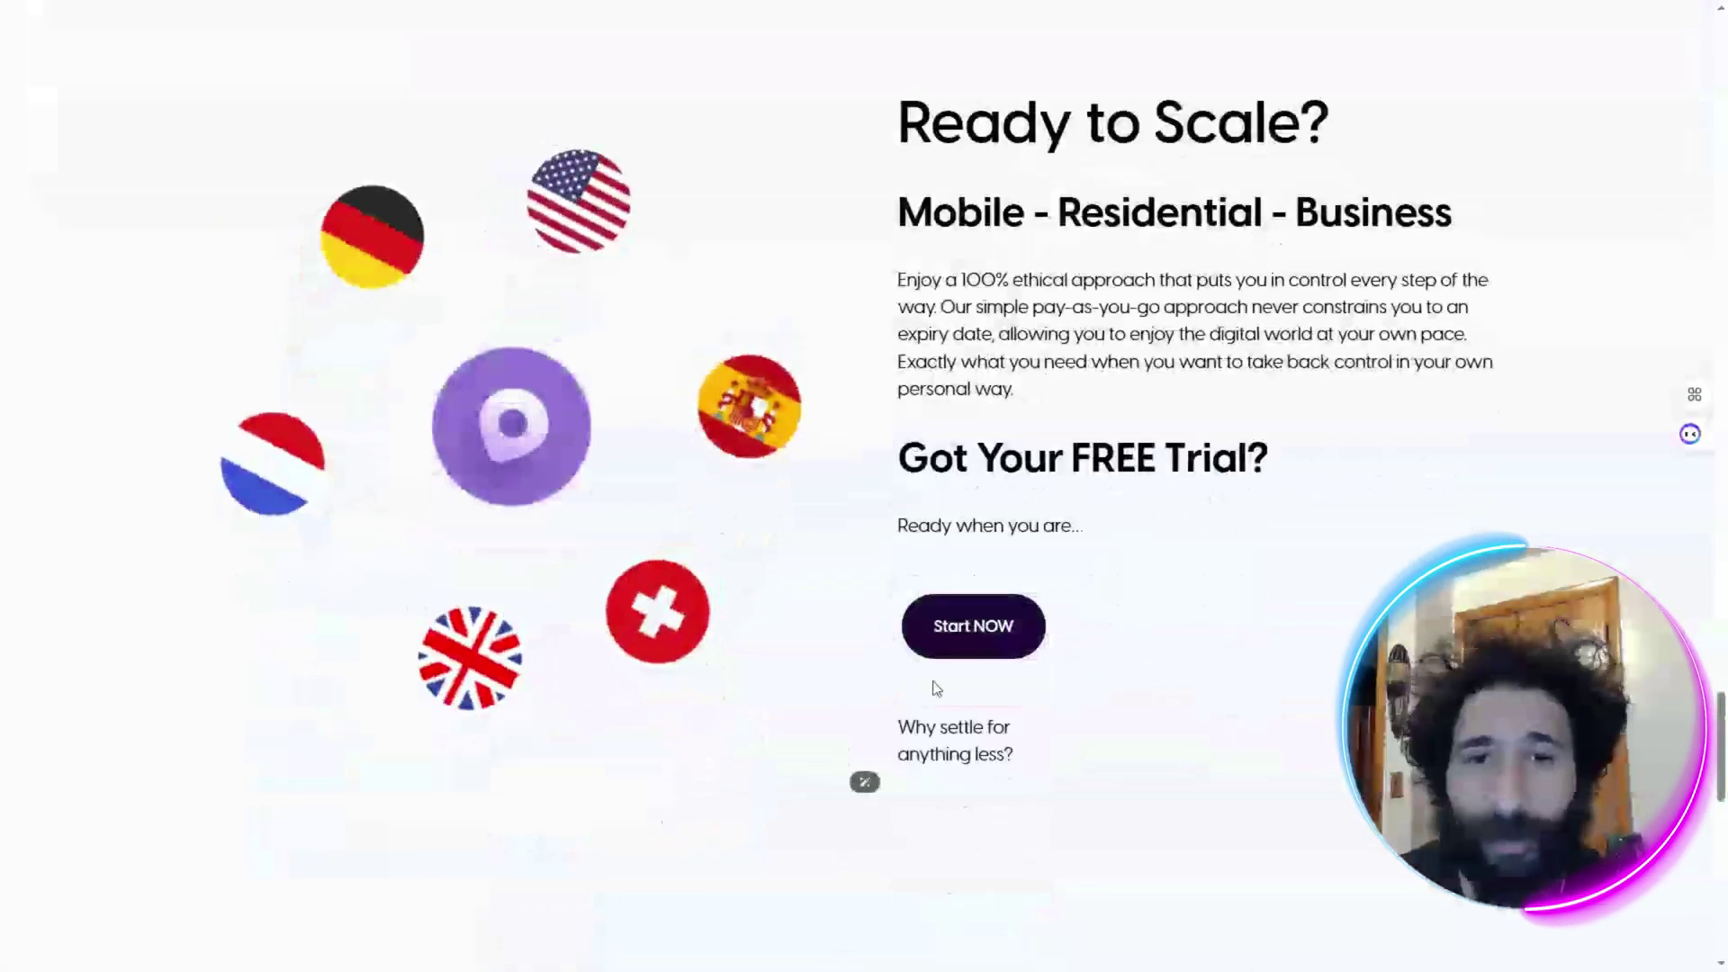
{"action": "scroll", "coordinate": [801, 747], "scroll_direction": "down", "scroll_amount": 10}
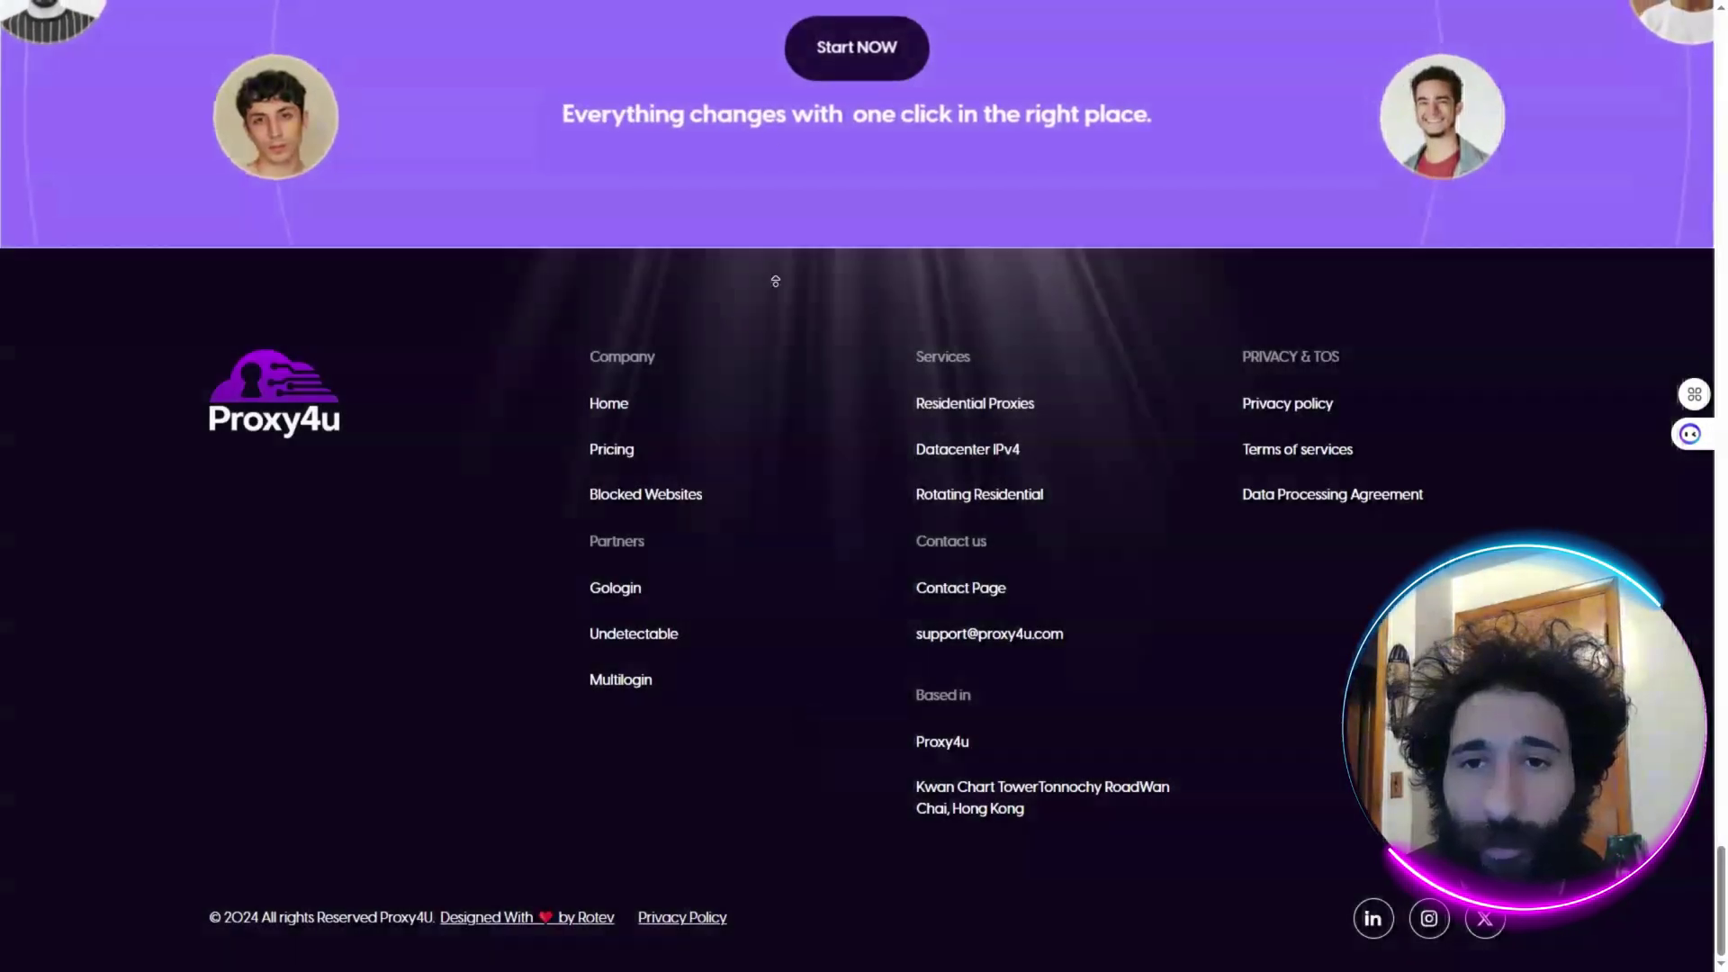
Step: Return to the homepage top and select the 'Ethical IPs as standard' and 'Sticky sessions when needed' lines
{"action": "key", "text": "Home"}
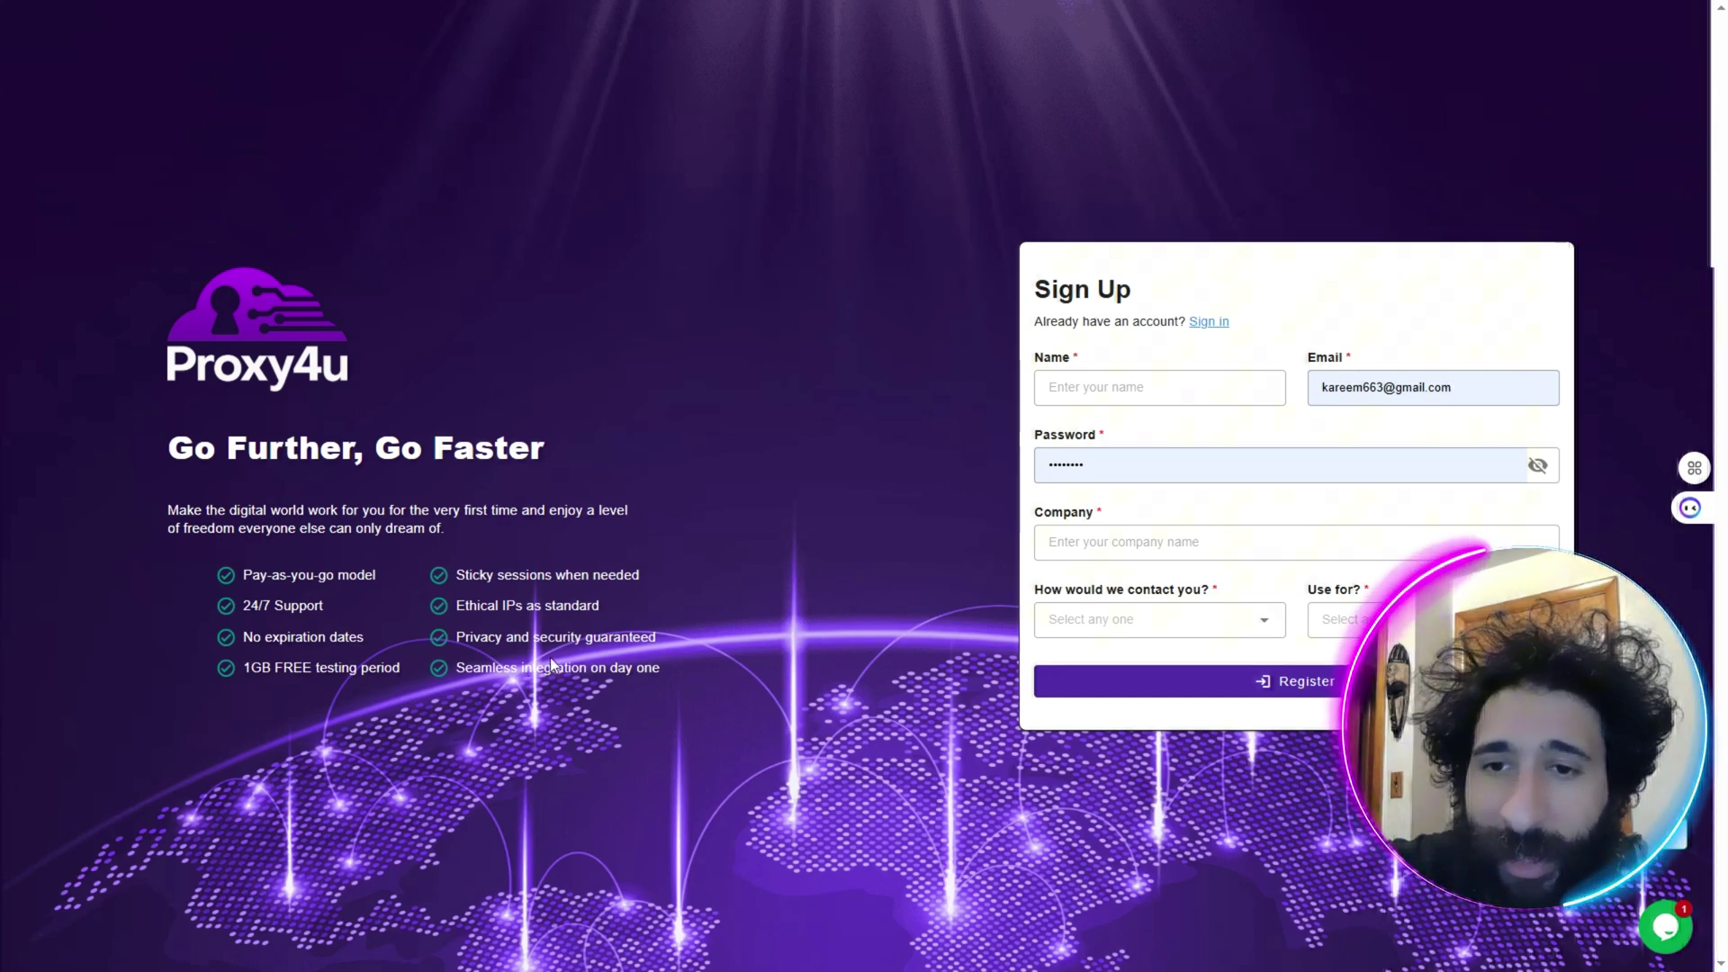
{"action": "triple_click", "coordinate": [513, 606]}
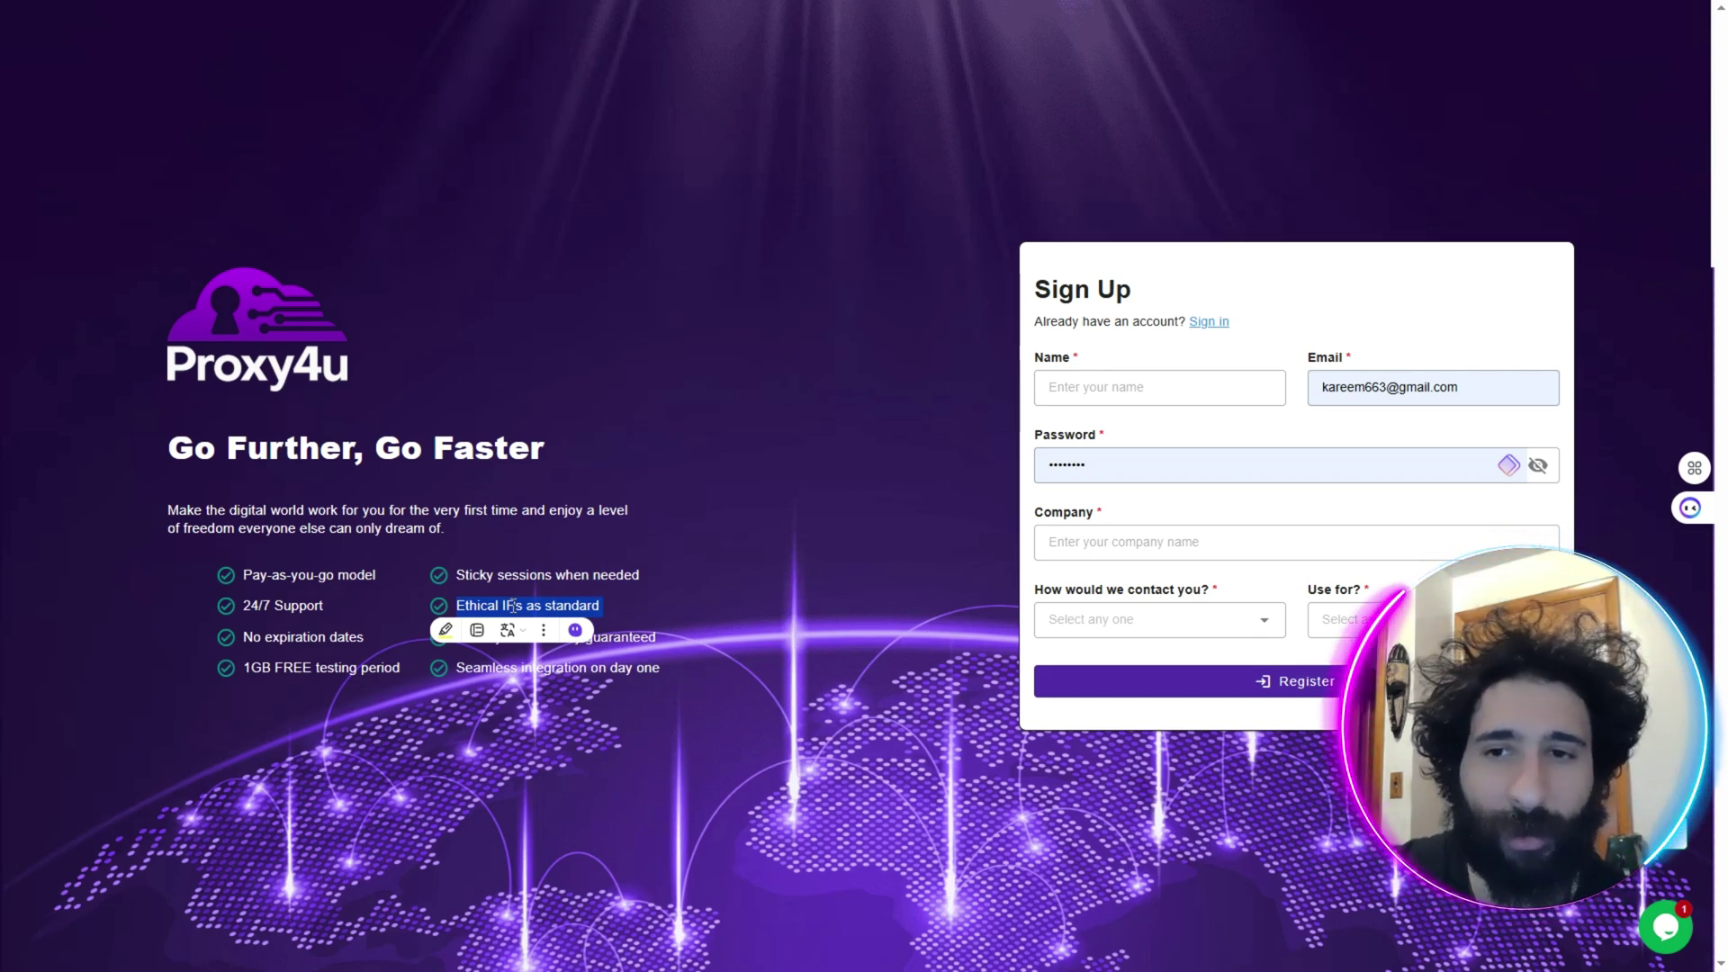
{"action": "triple_click", "coordinate": [531, 575]}
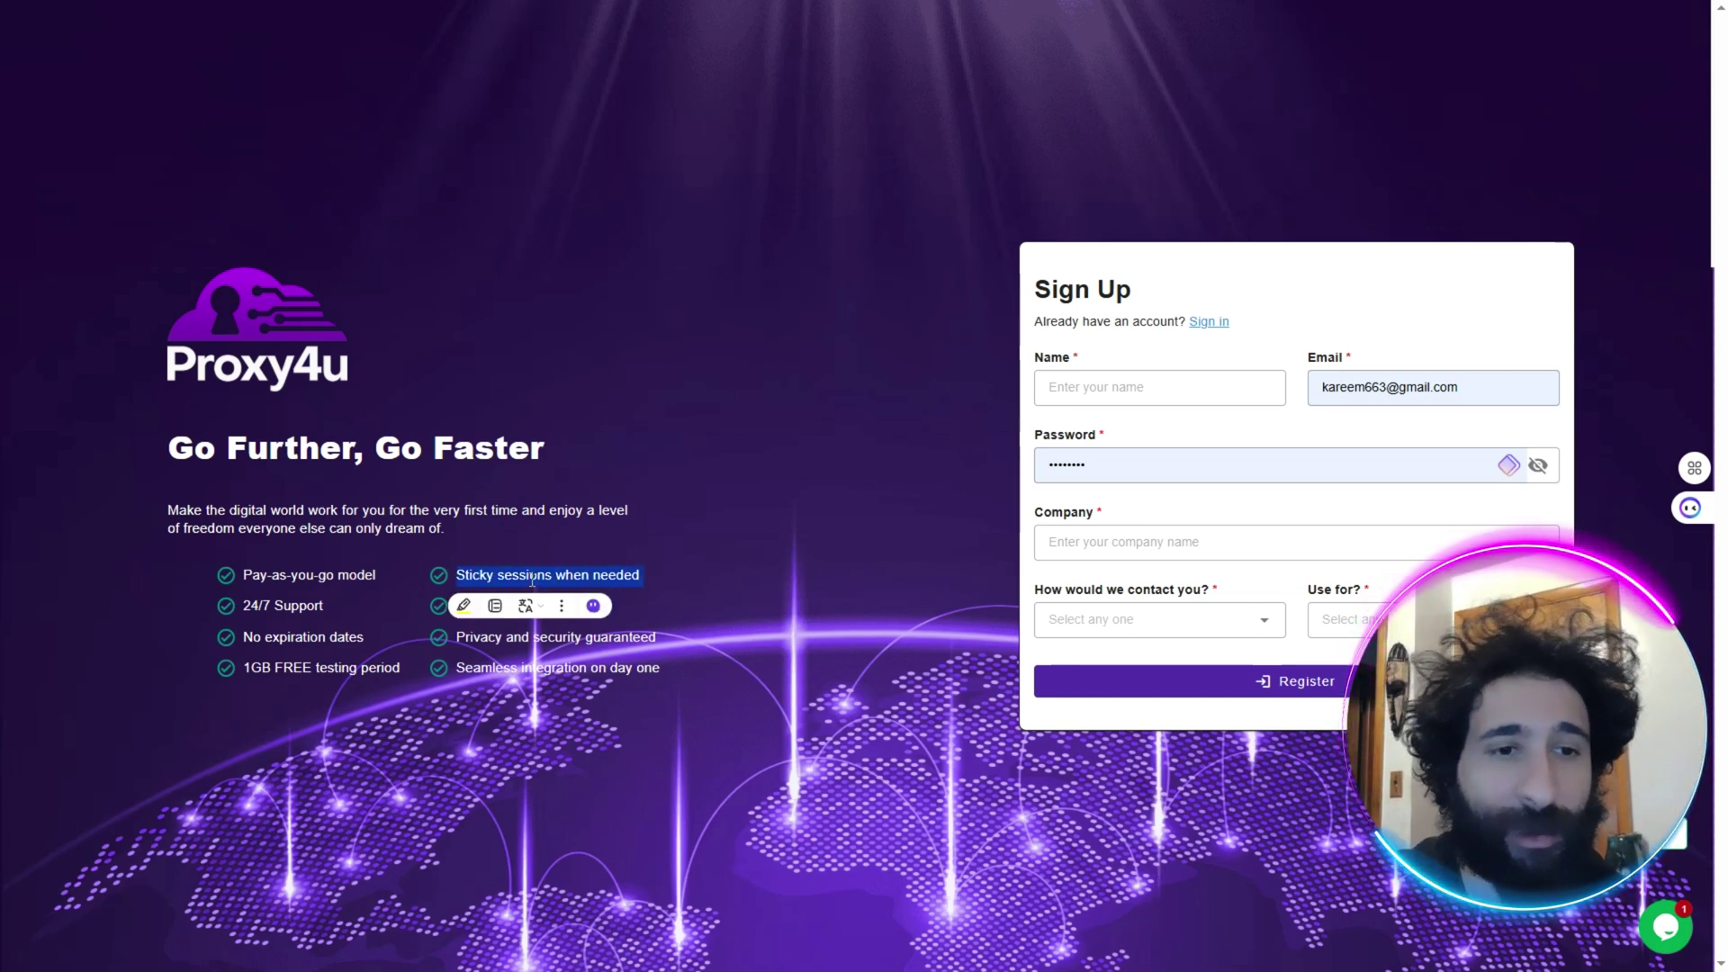
Step: Fill the sign-up name from a saved suggestion and go to Buy Plan's Choose Our Product page
{"action": "left_click", "coordinate": [1109, 394]}
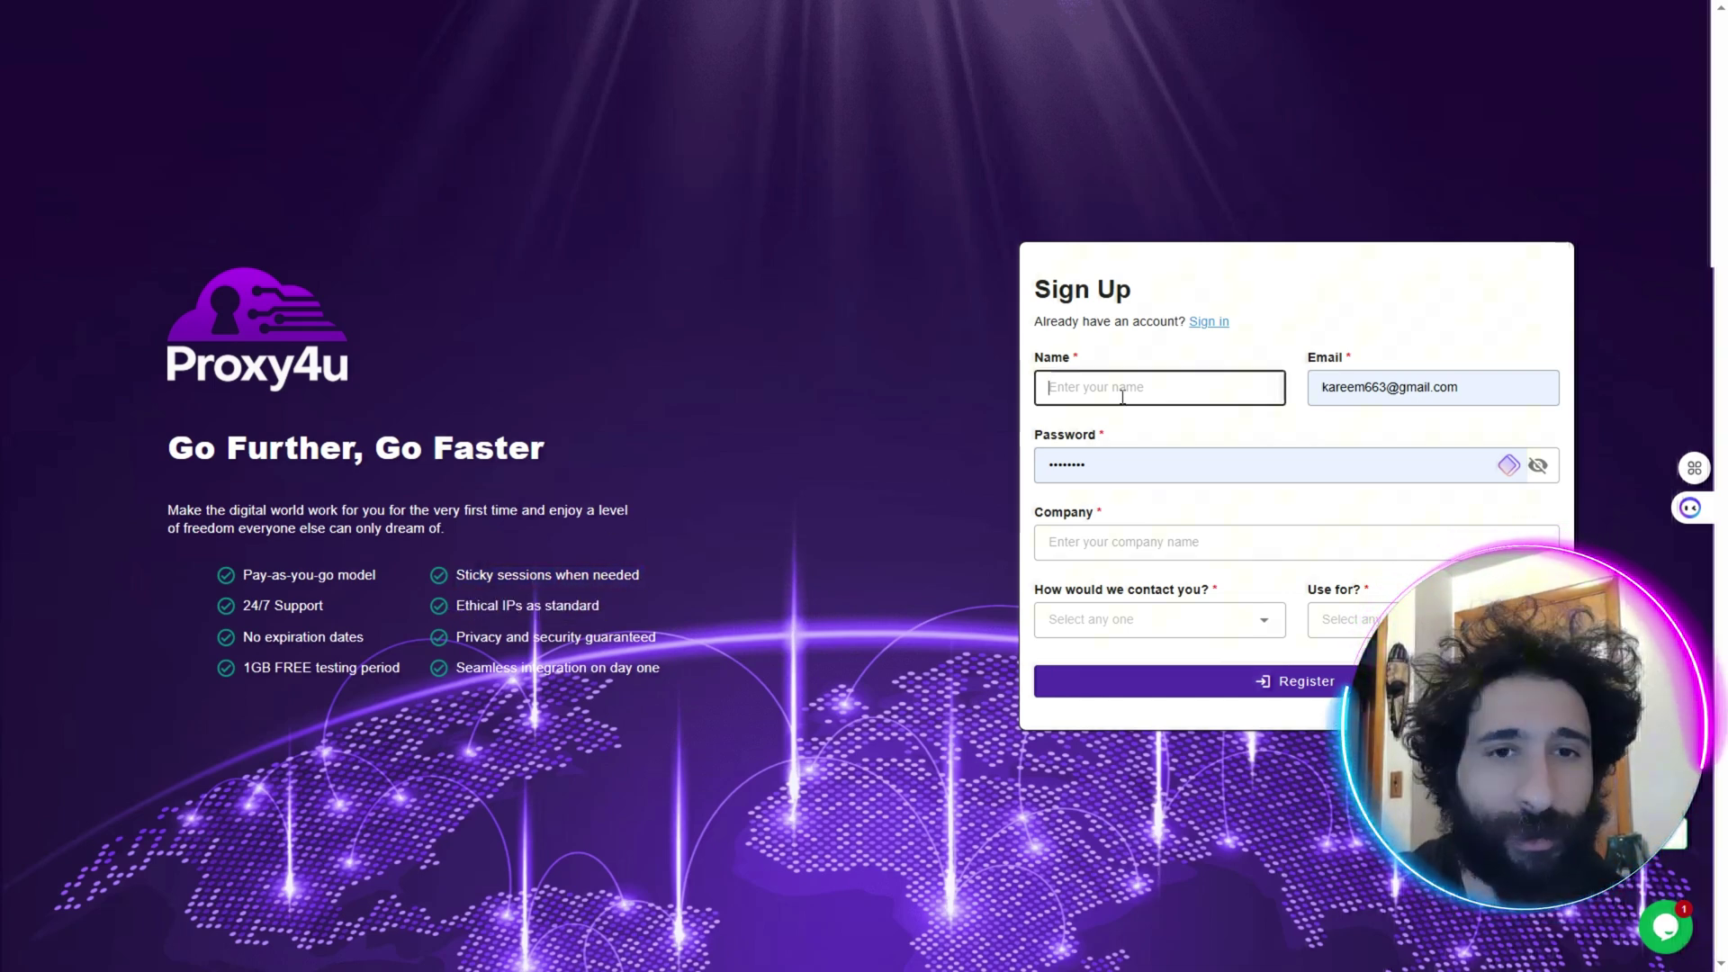
{"action": "left_click", "coordinate": [1128, 435]}
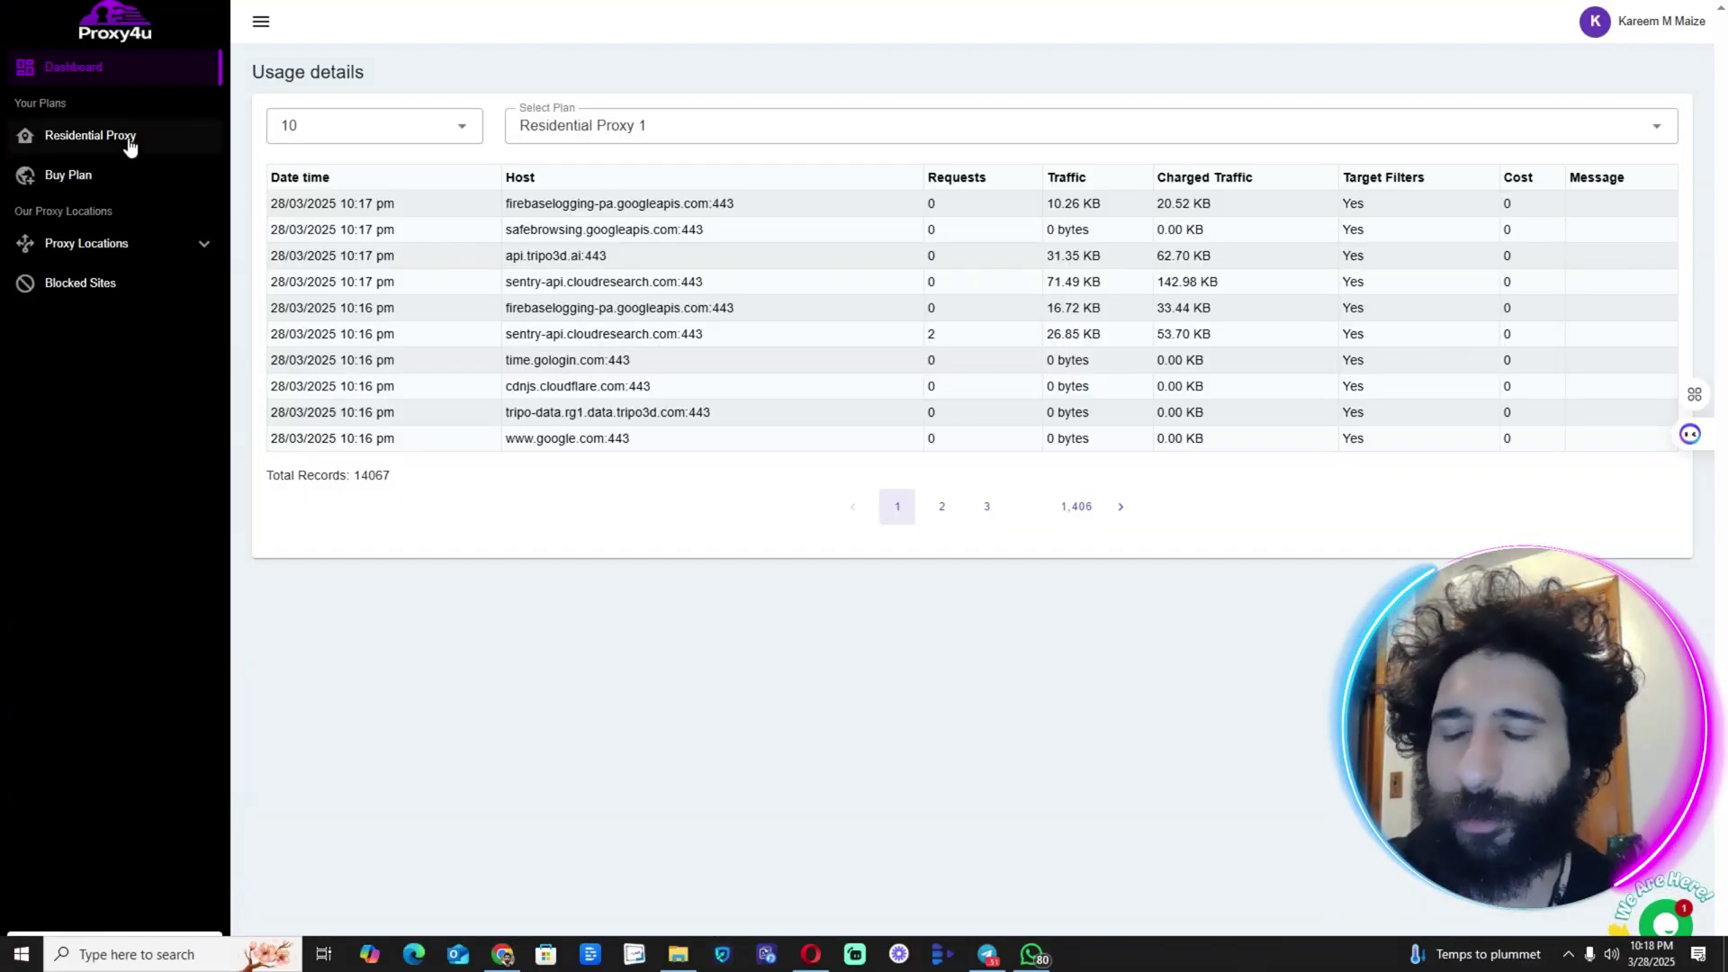
{"action": "left_click", "coordinate": [108, 175]}
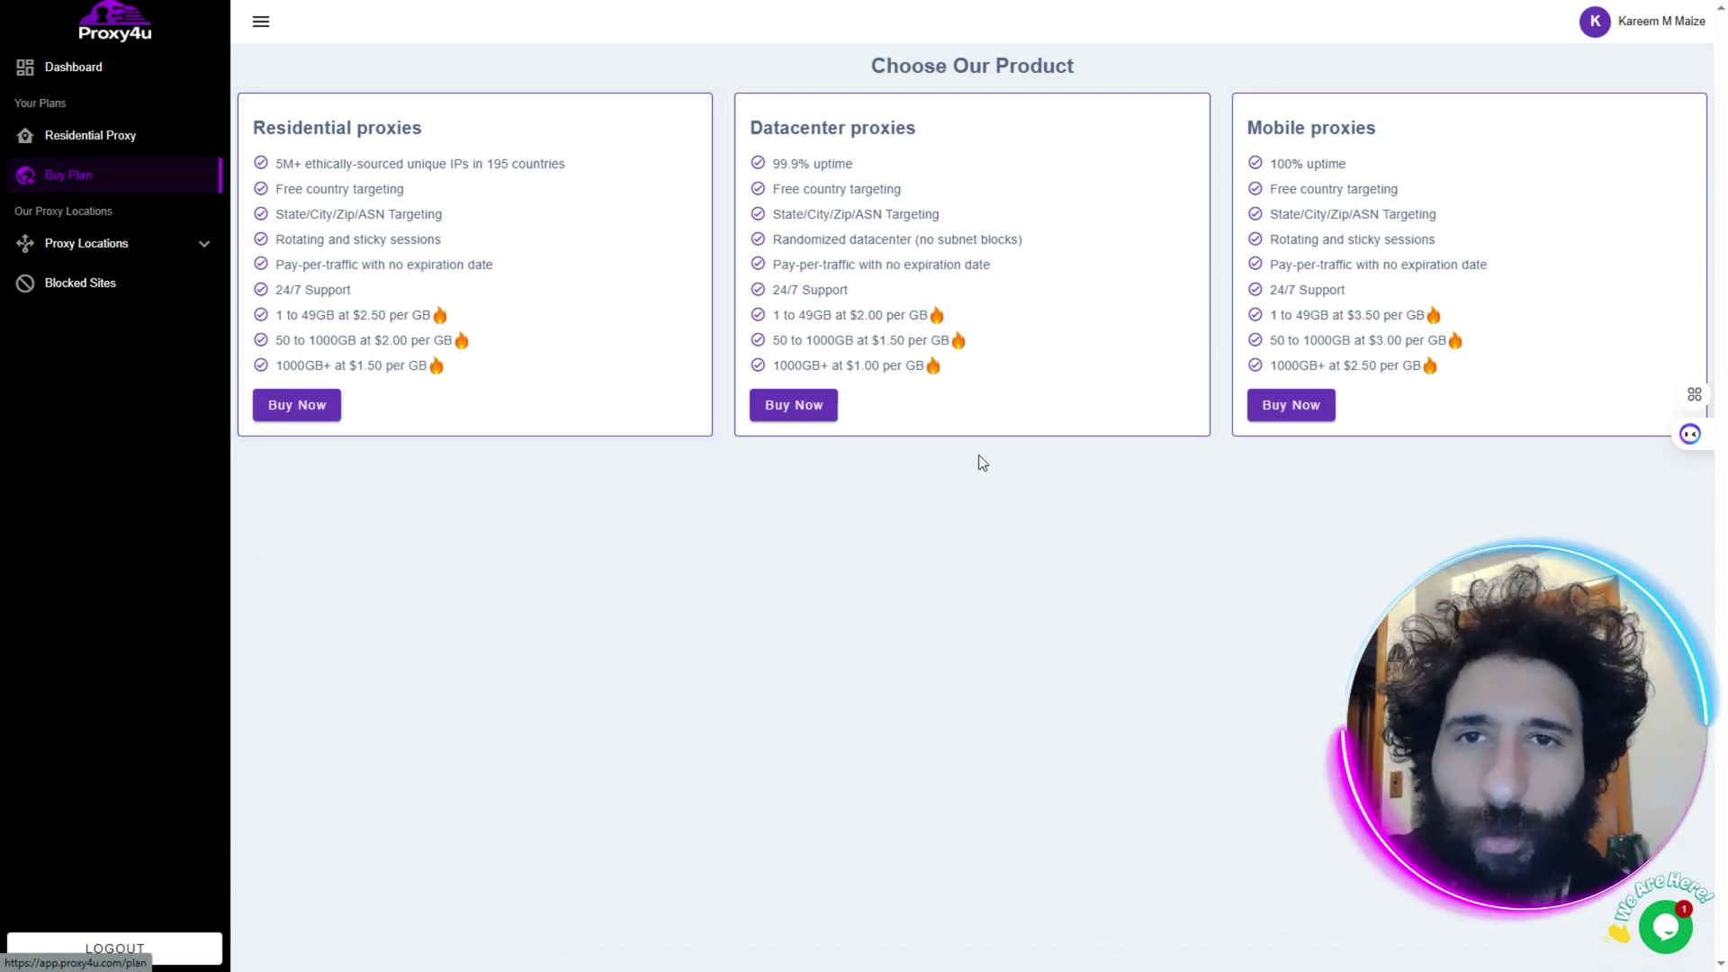
{"action": "left_click", "coordinate": [297, 405]}
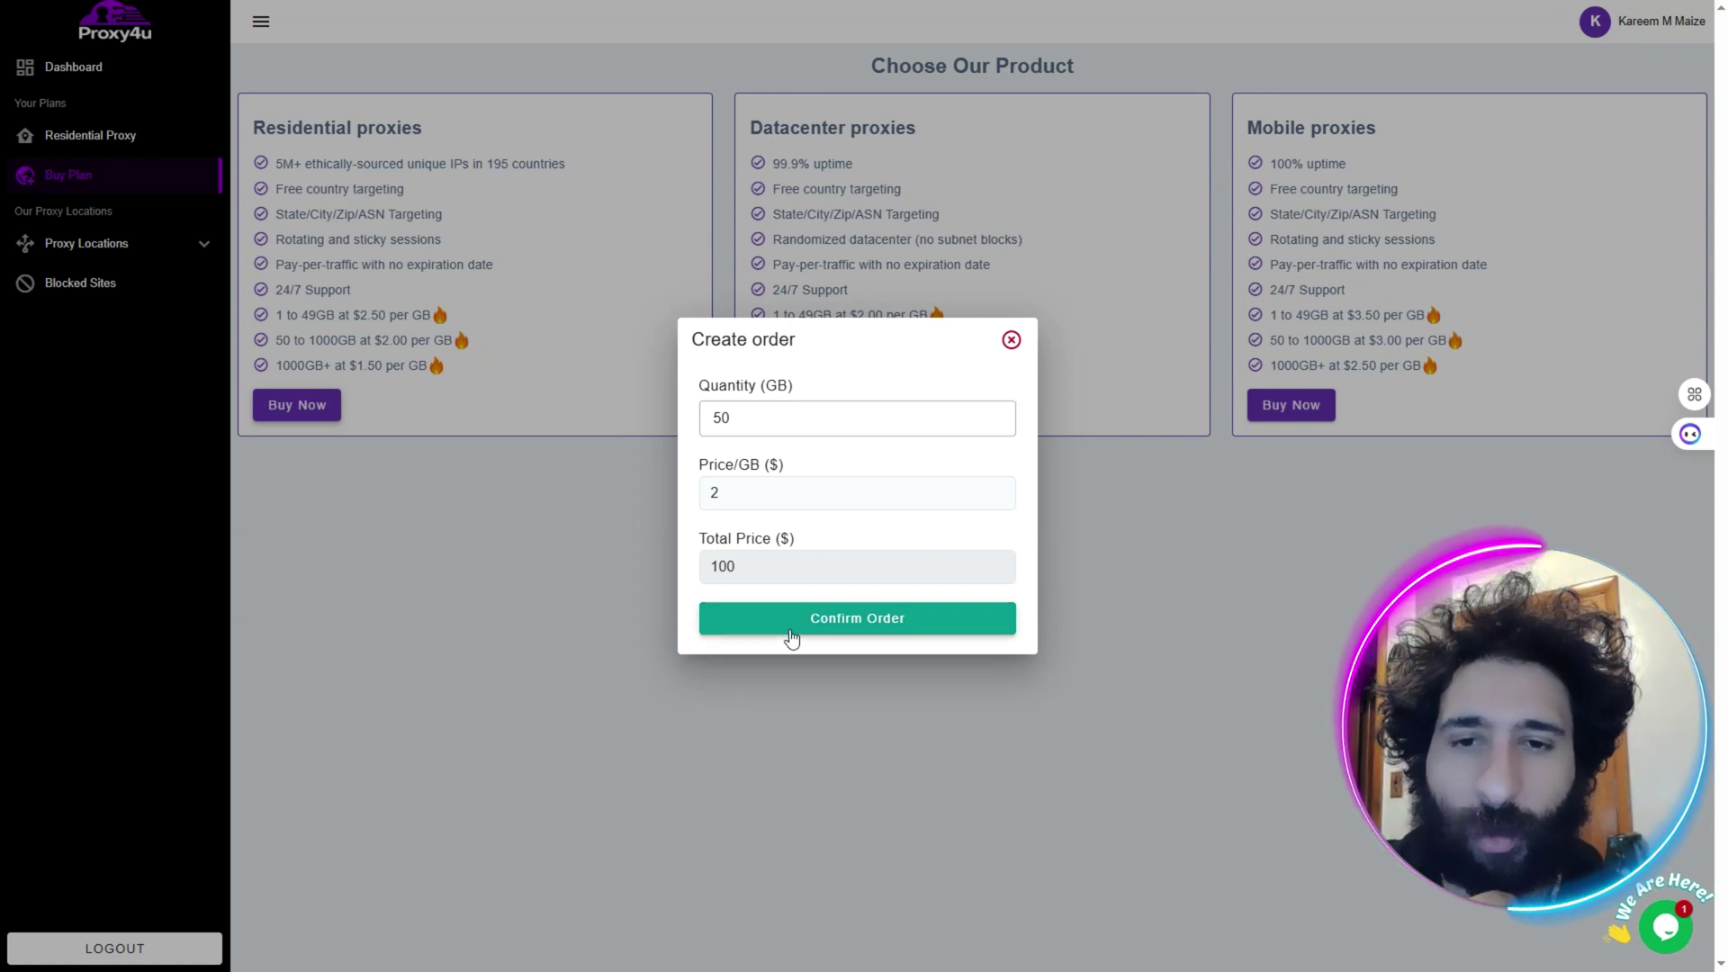
{"action": "left_click", "coordinate": [1011, 340]}
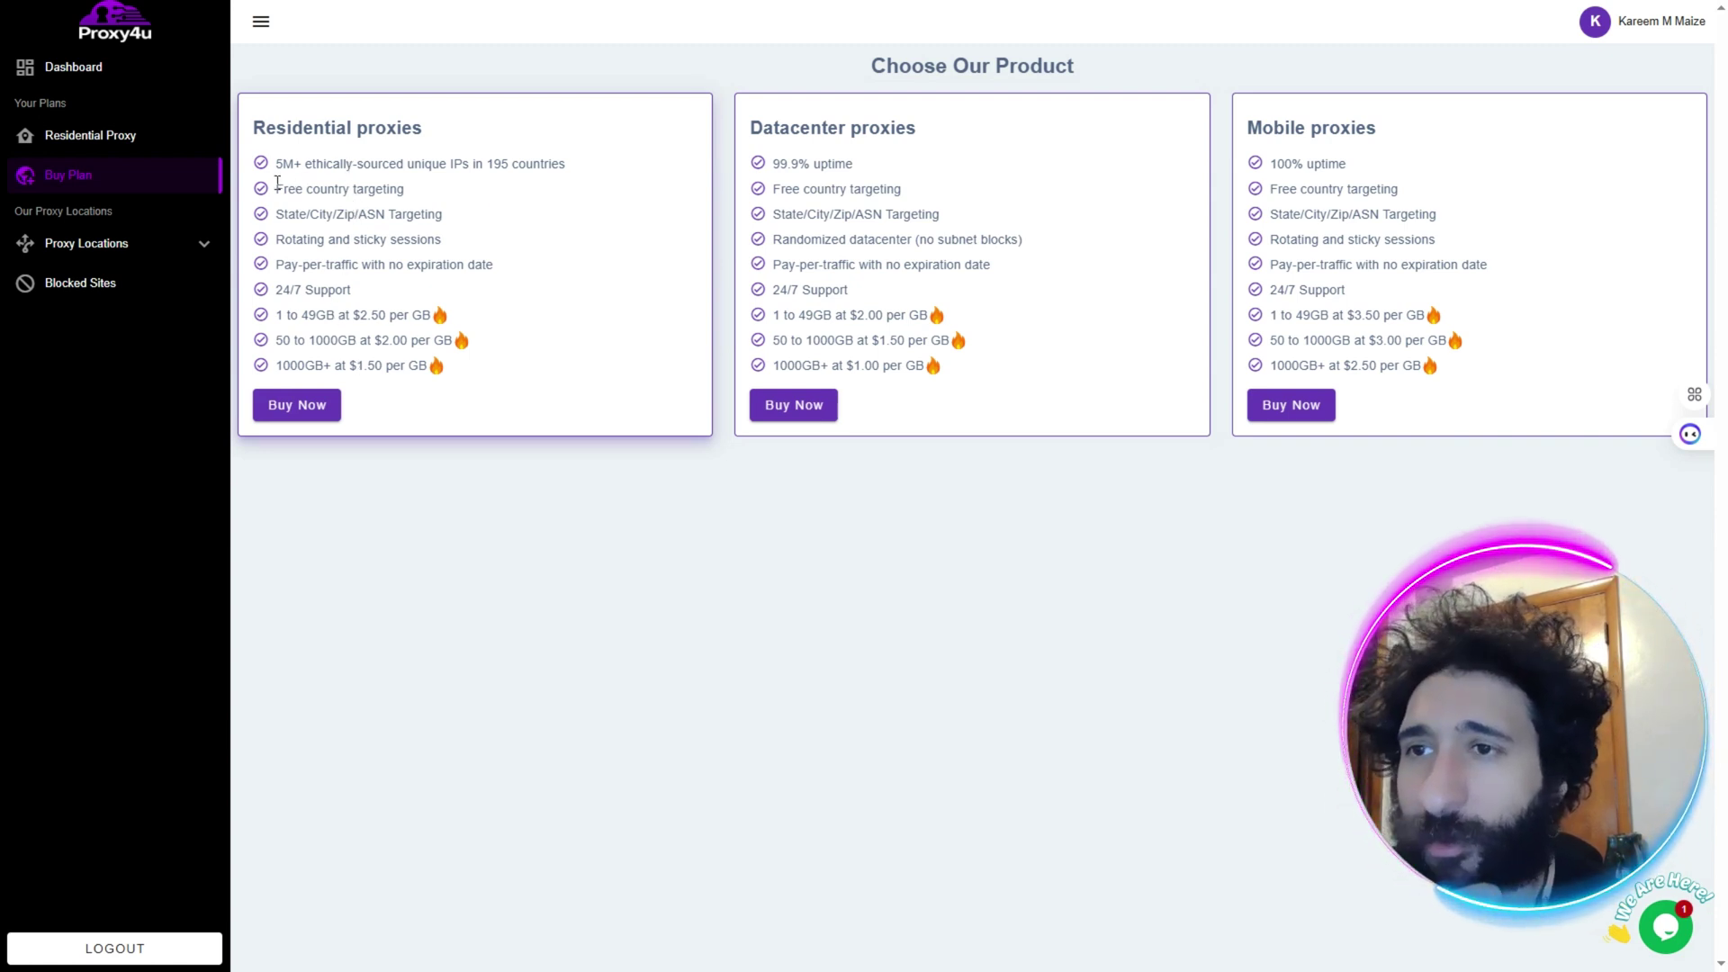
Step: Target the residential proxy at France by searching 'fra' in the country list
{"action": "left_click", "coordinate": [139, 135]}
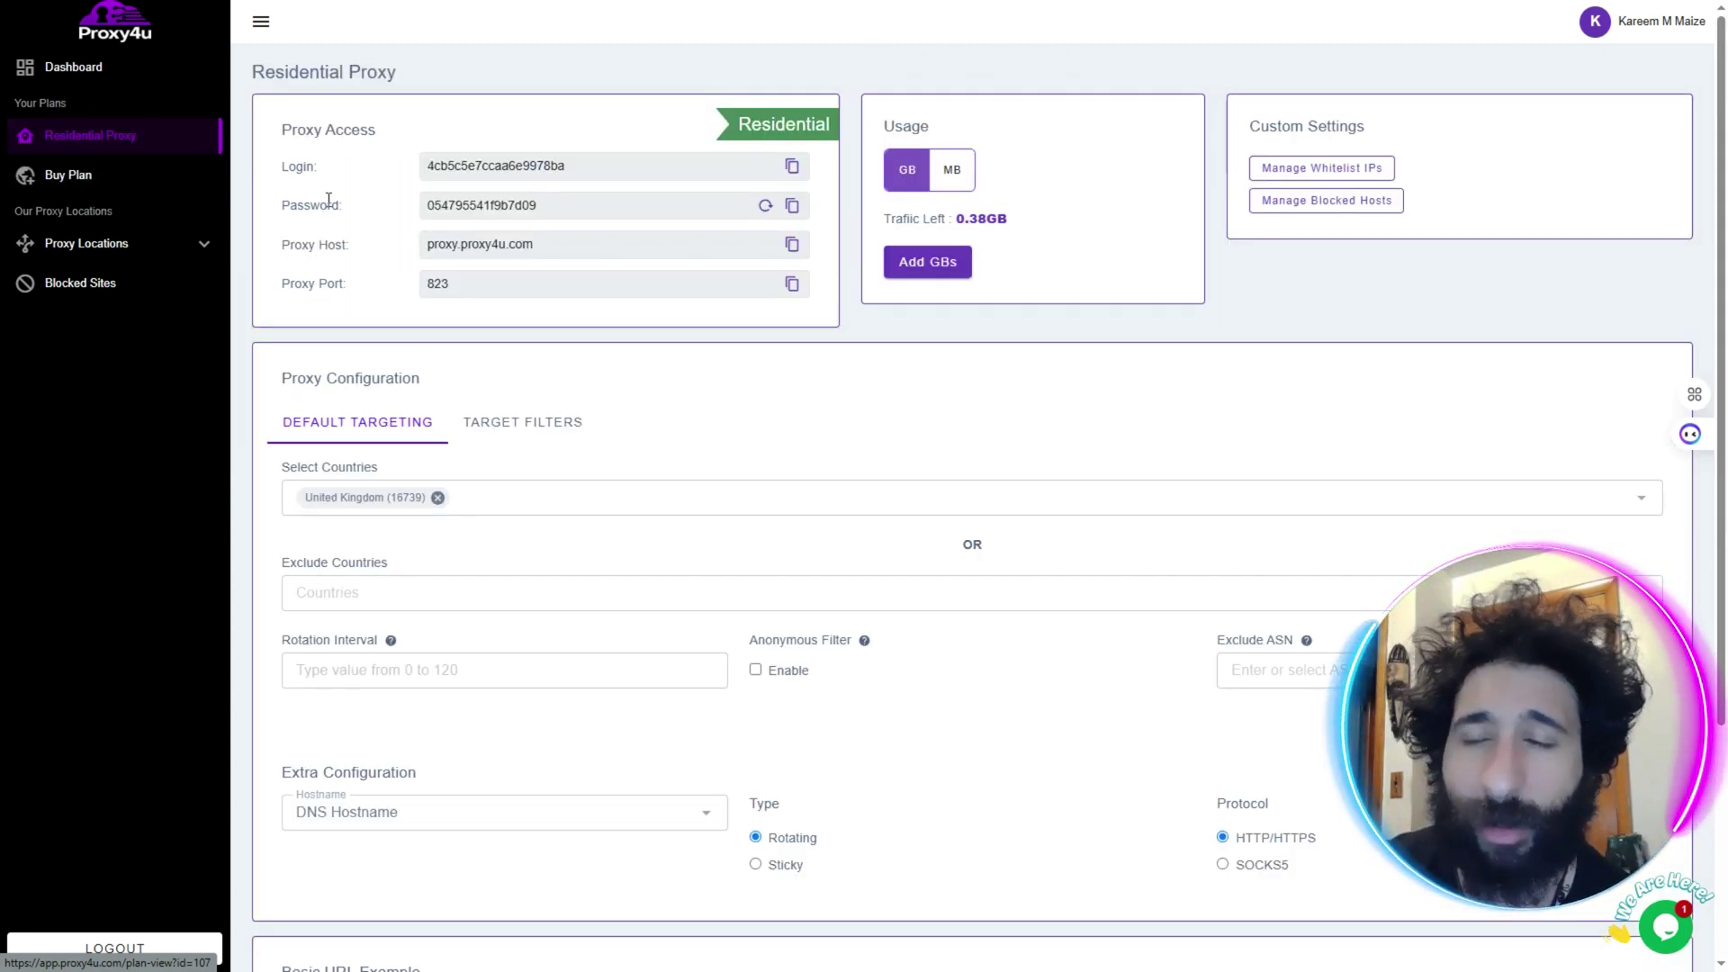
{"action": "left_click", "coordinate": [463, 495]}
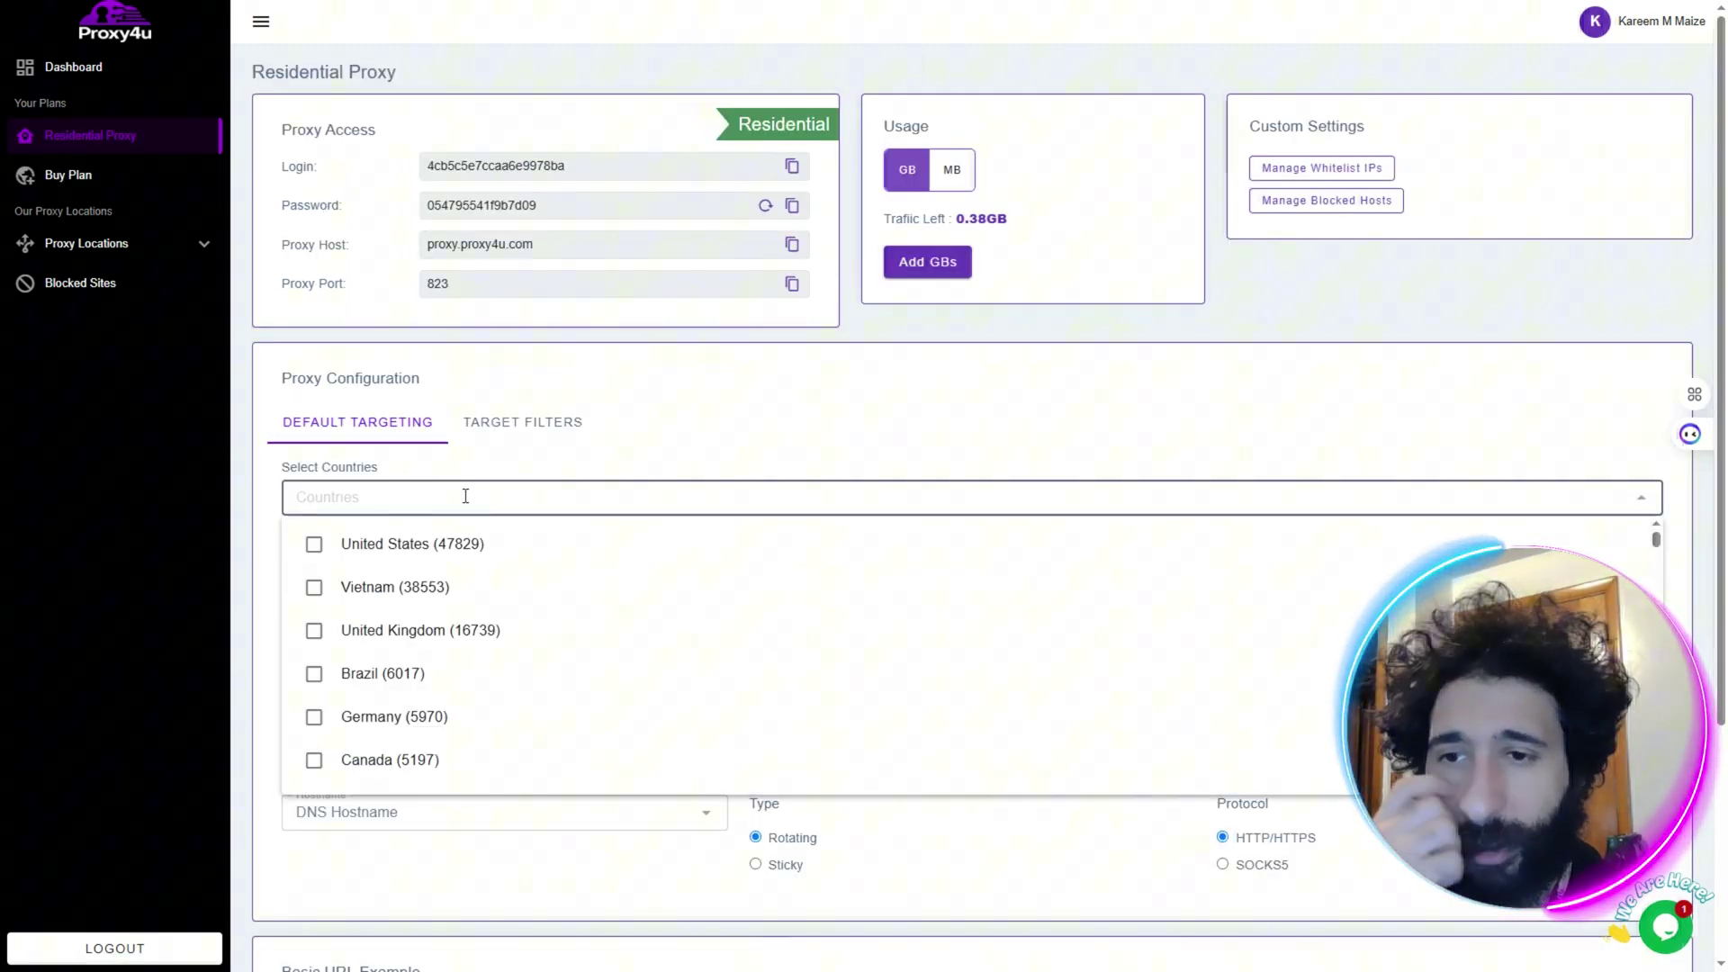
{"action": "type", "text": "fra"}
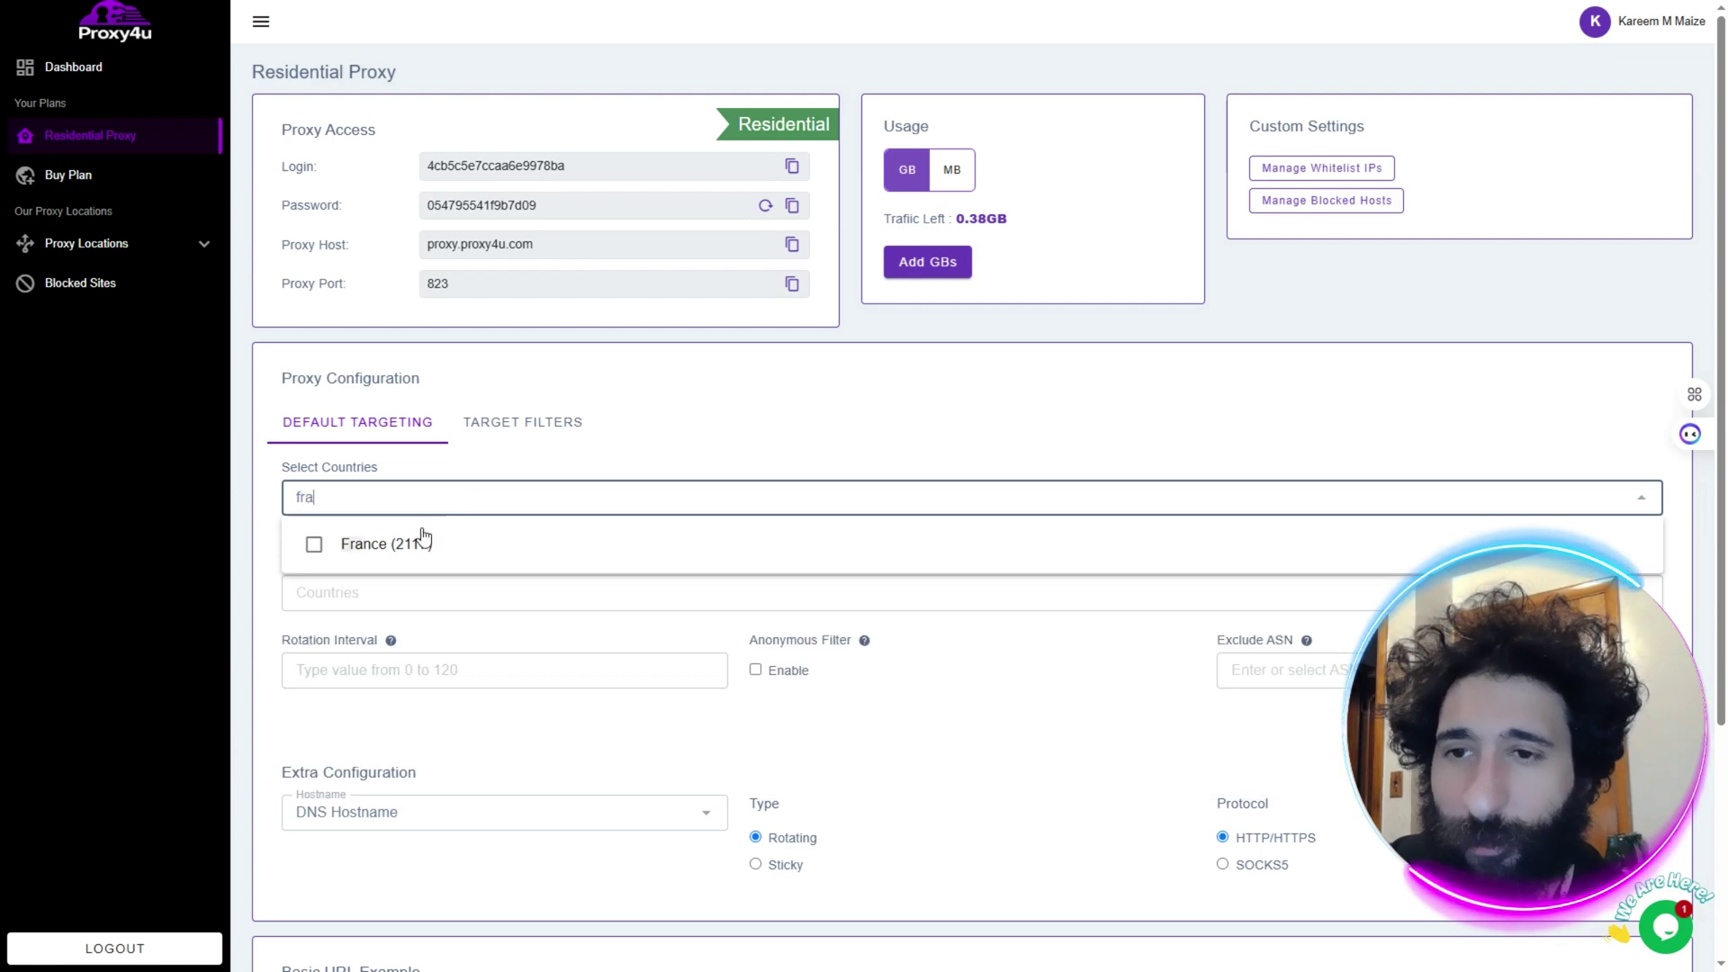
{"action": "left_click", "coordinate": [423, 543]}
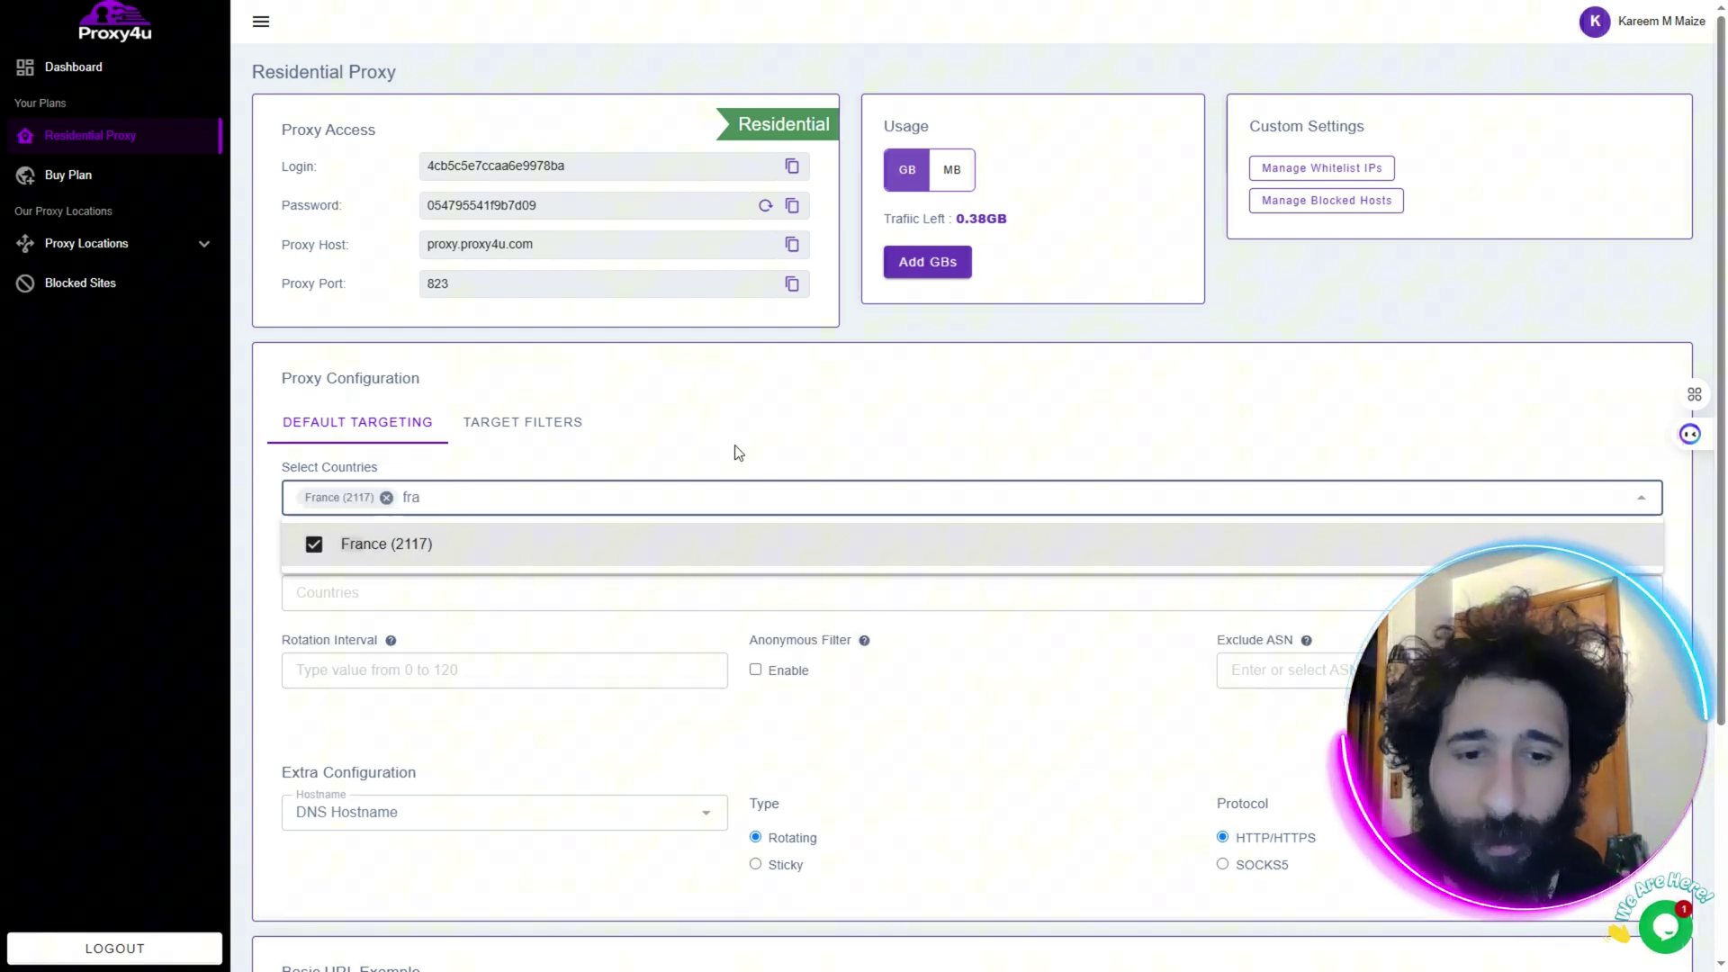
{"action": "key", "text": "BackSpace"}
{"action": "key", "text": "BackSpace"}
{"action": "key", "text": "BackSpace"}
{"action": "left_click", "coordinate": [770, 447]}
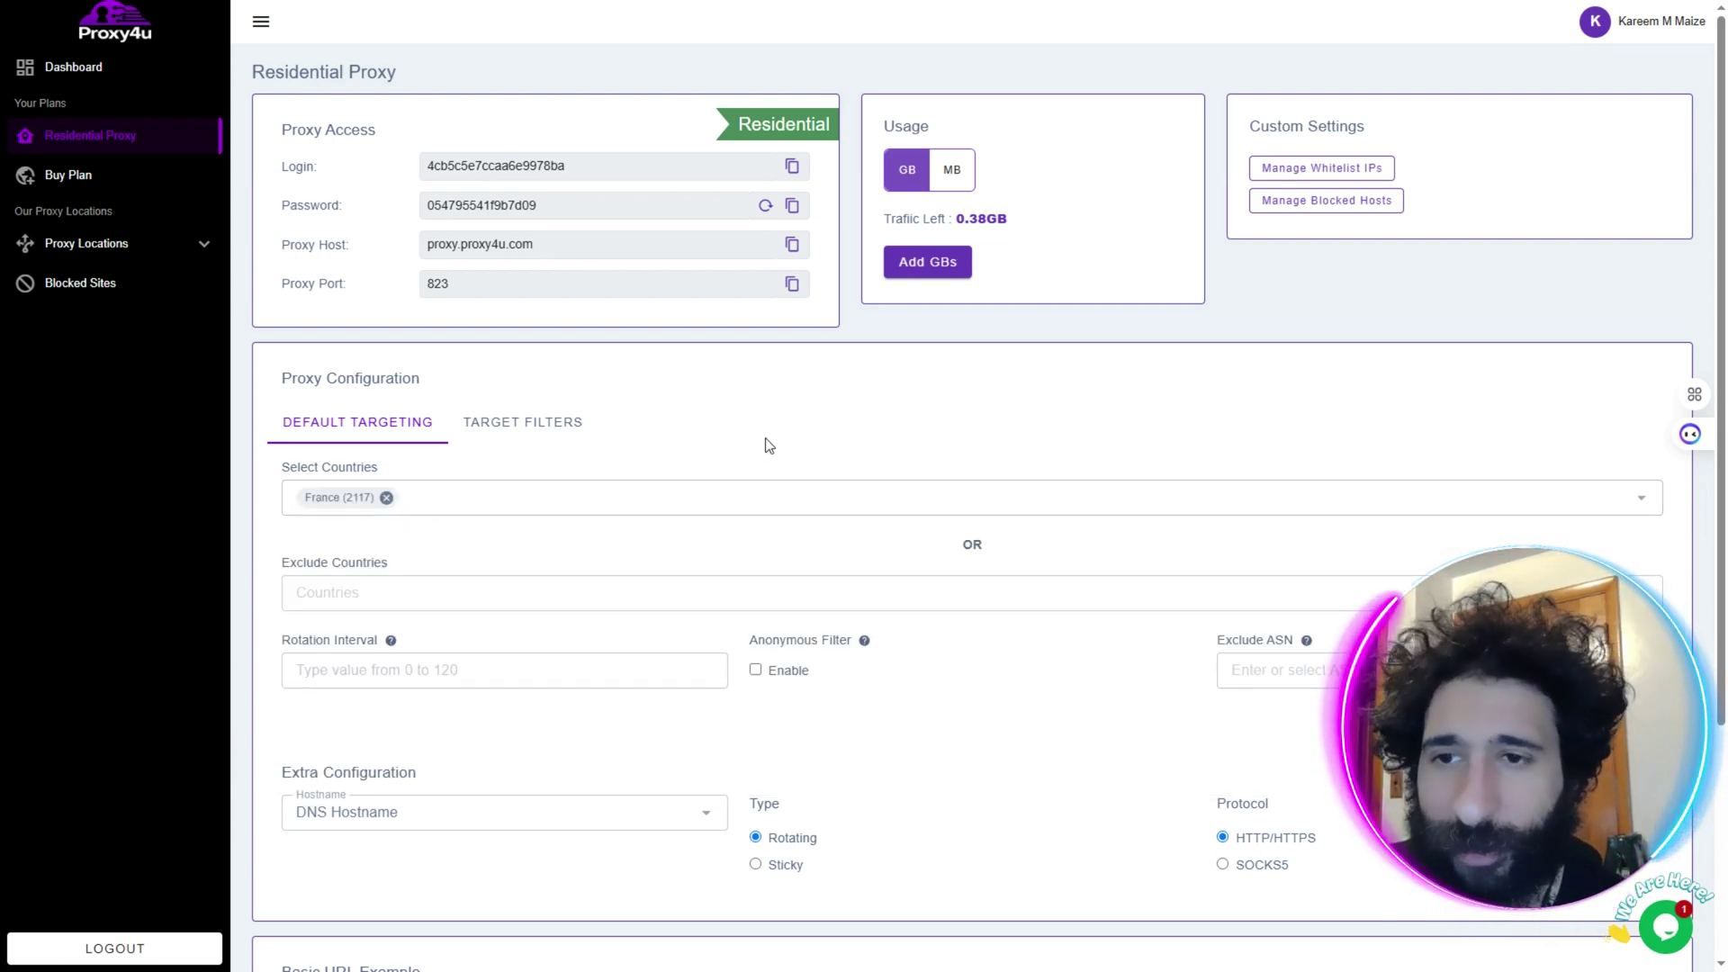
{"action": "scroll", "coordinate": [754, 518], "scroll_direction": "down", "scroll_amount": 3}
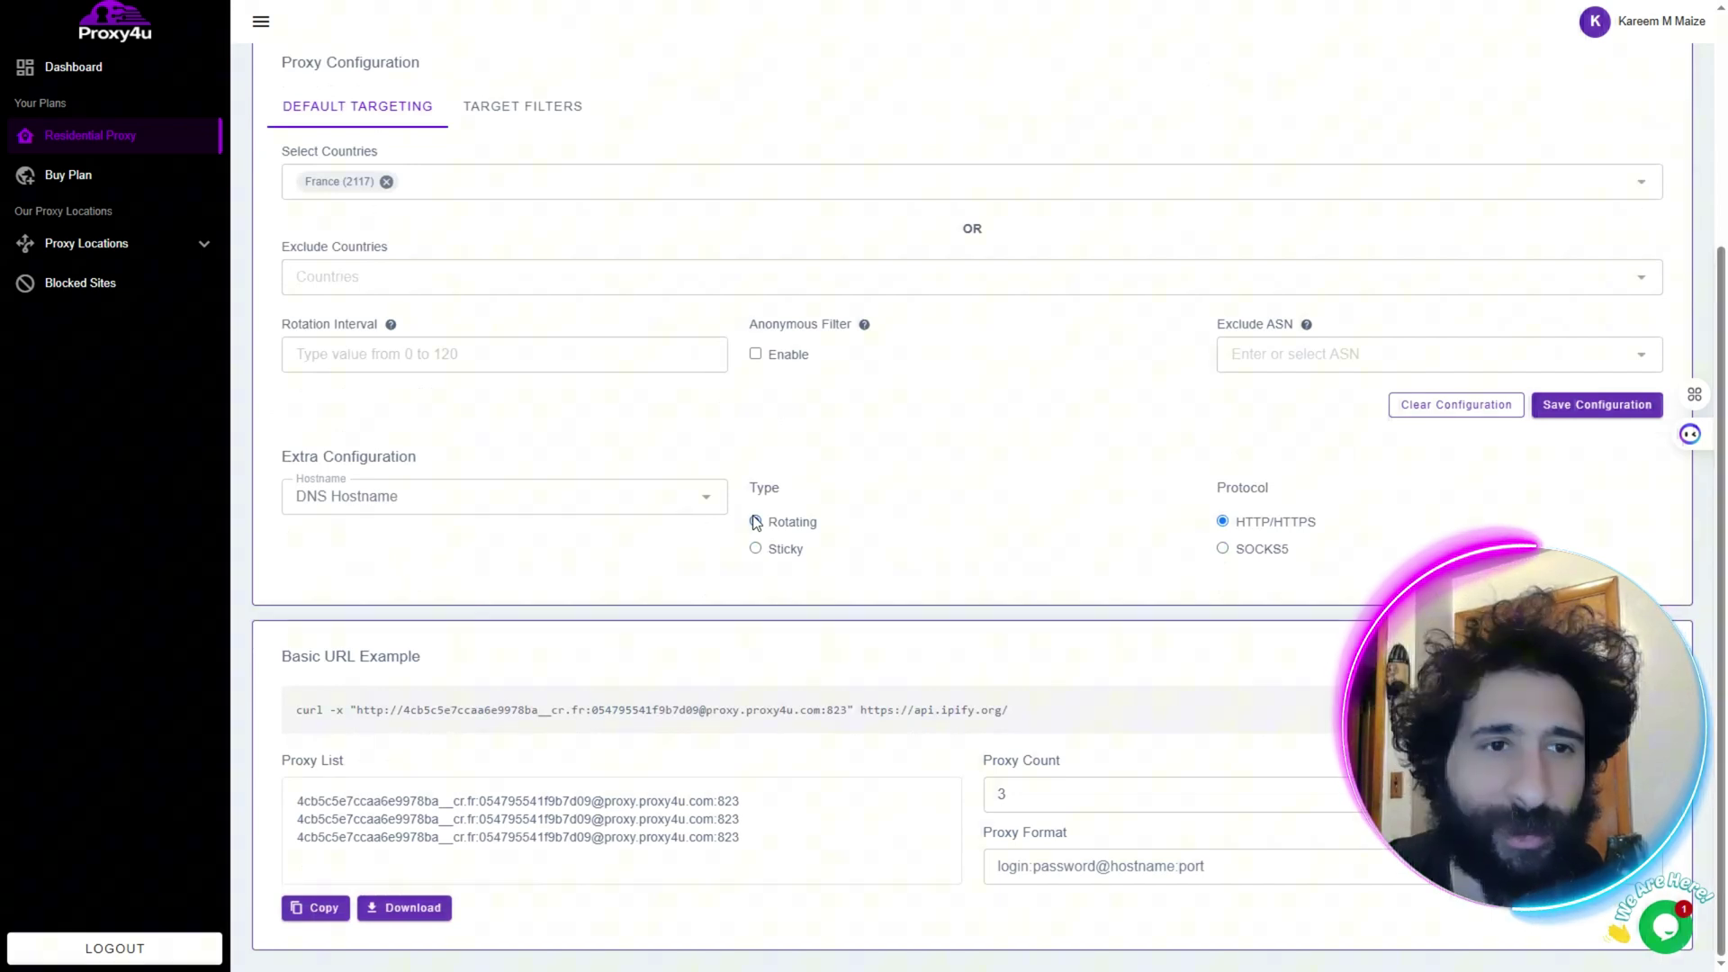
{"action": "scroll", "coordinate": [739, 326], "scroll_direction": "up", "scroll_amount": 3}
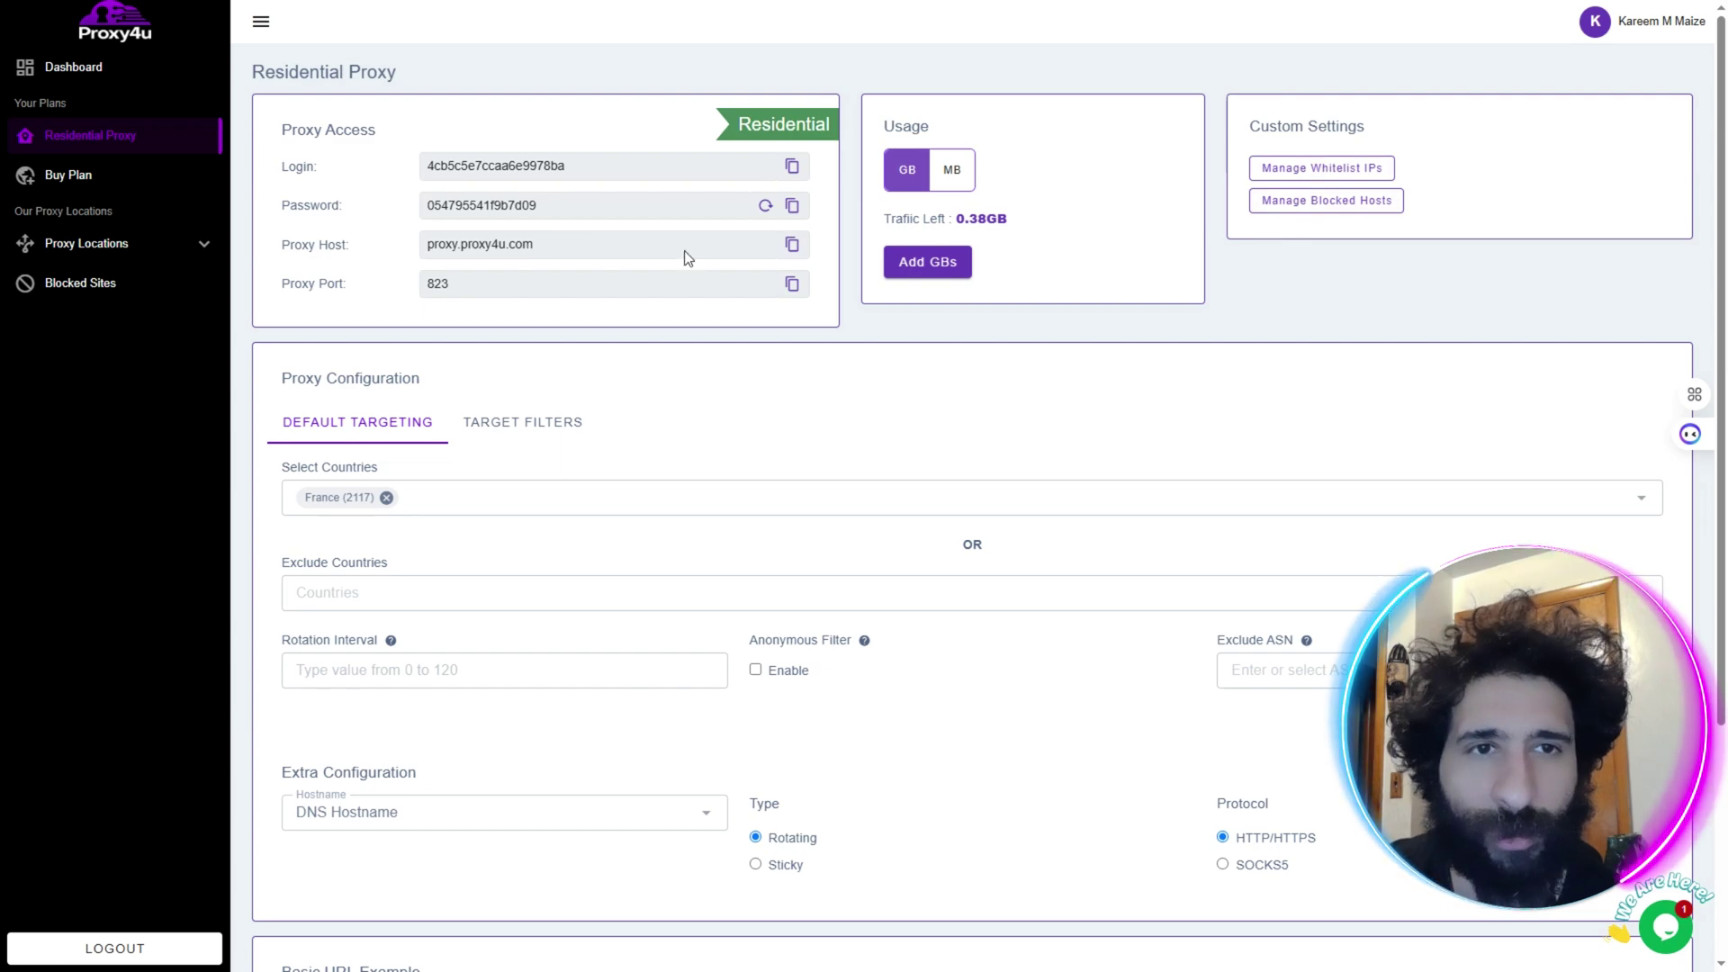
{"action": "left_click", "coordinate": [714, 509]}
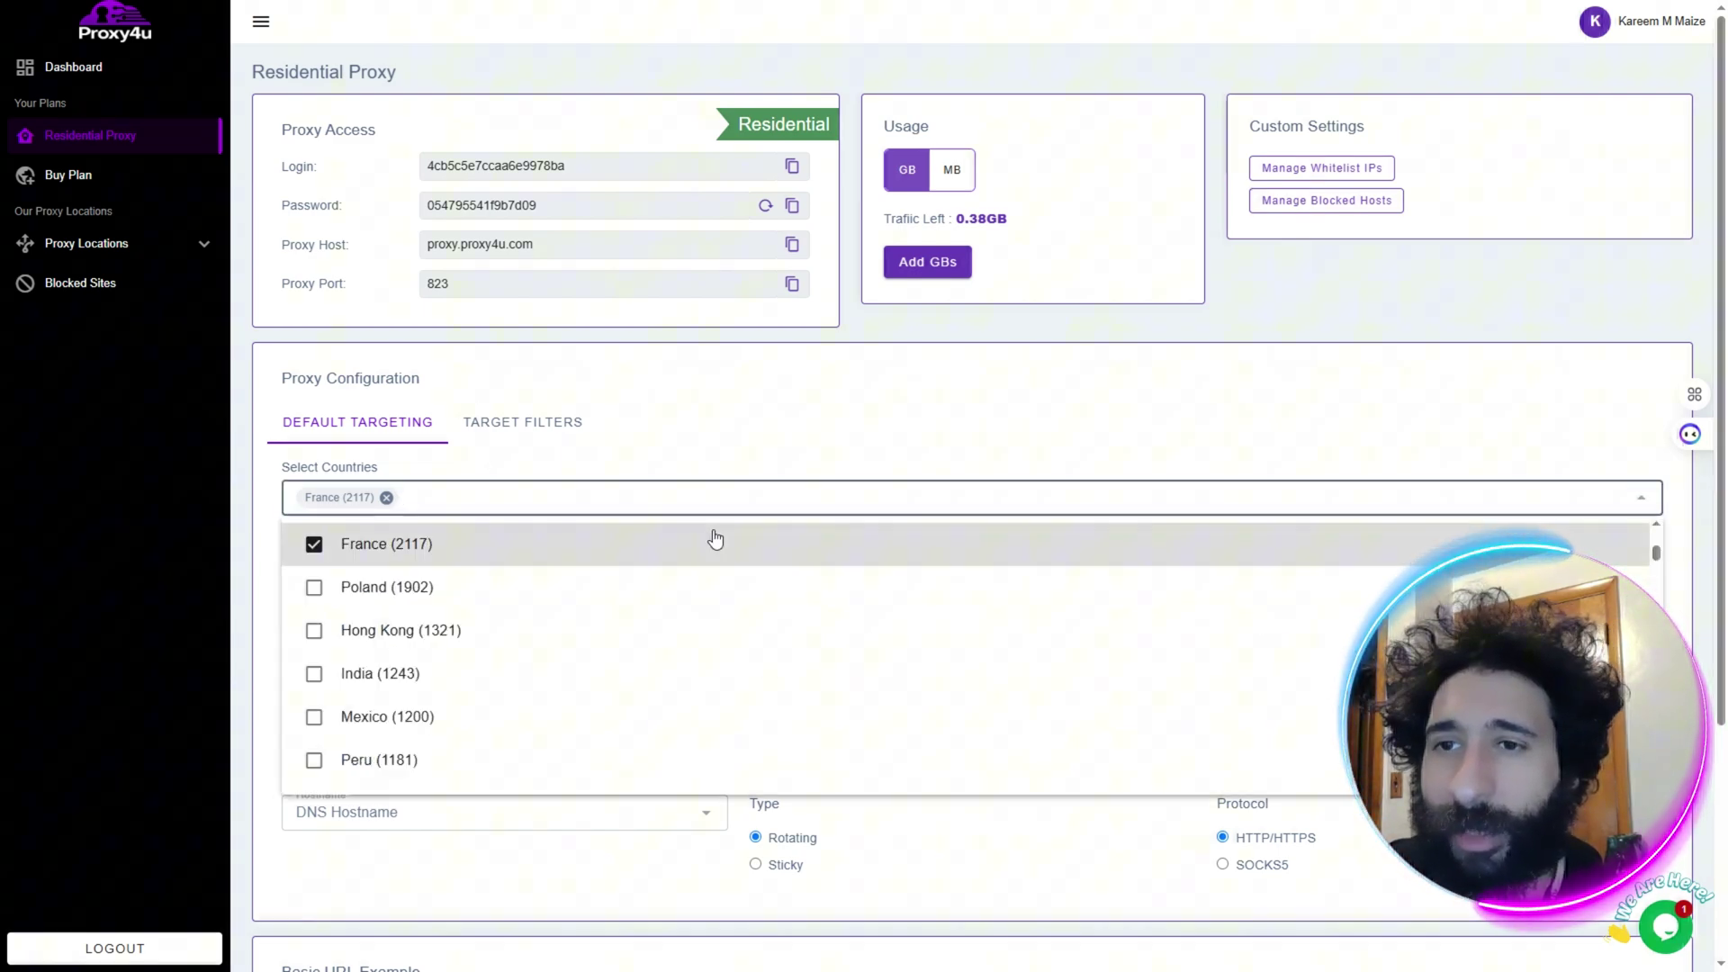
{"action": "left_click", "coordinate": [791, 432]}
Step: Switch to sticky sessions, save the proxy configuration, and bring up the Gologin website
{"action": "scroll", "coordinate": [791, 489], "scroll_direction": "down", "scroll_amount": 2}
{"action": "scroll", "coordinate": [787, 509], "scroll_direction": "down", "scroll_amount": 1}
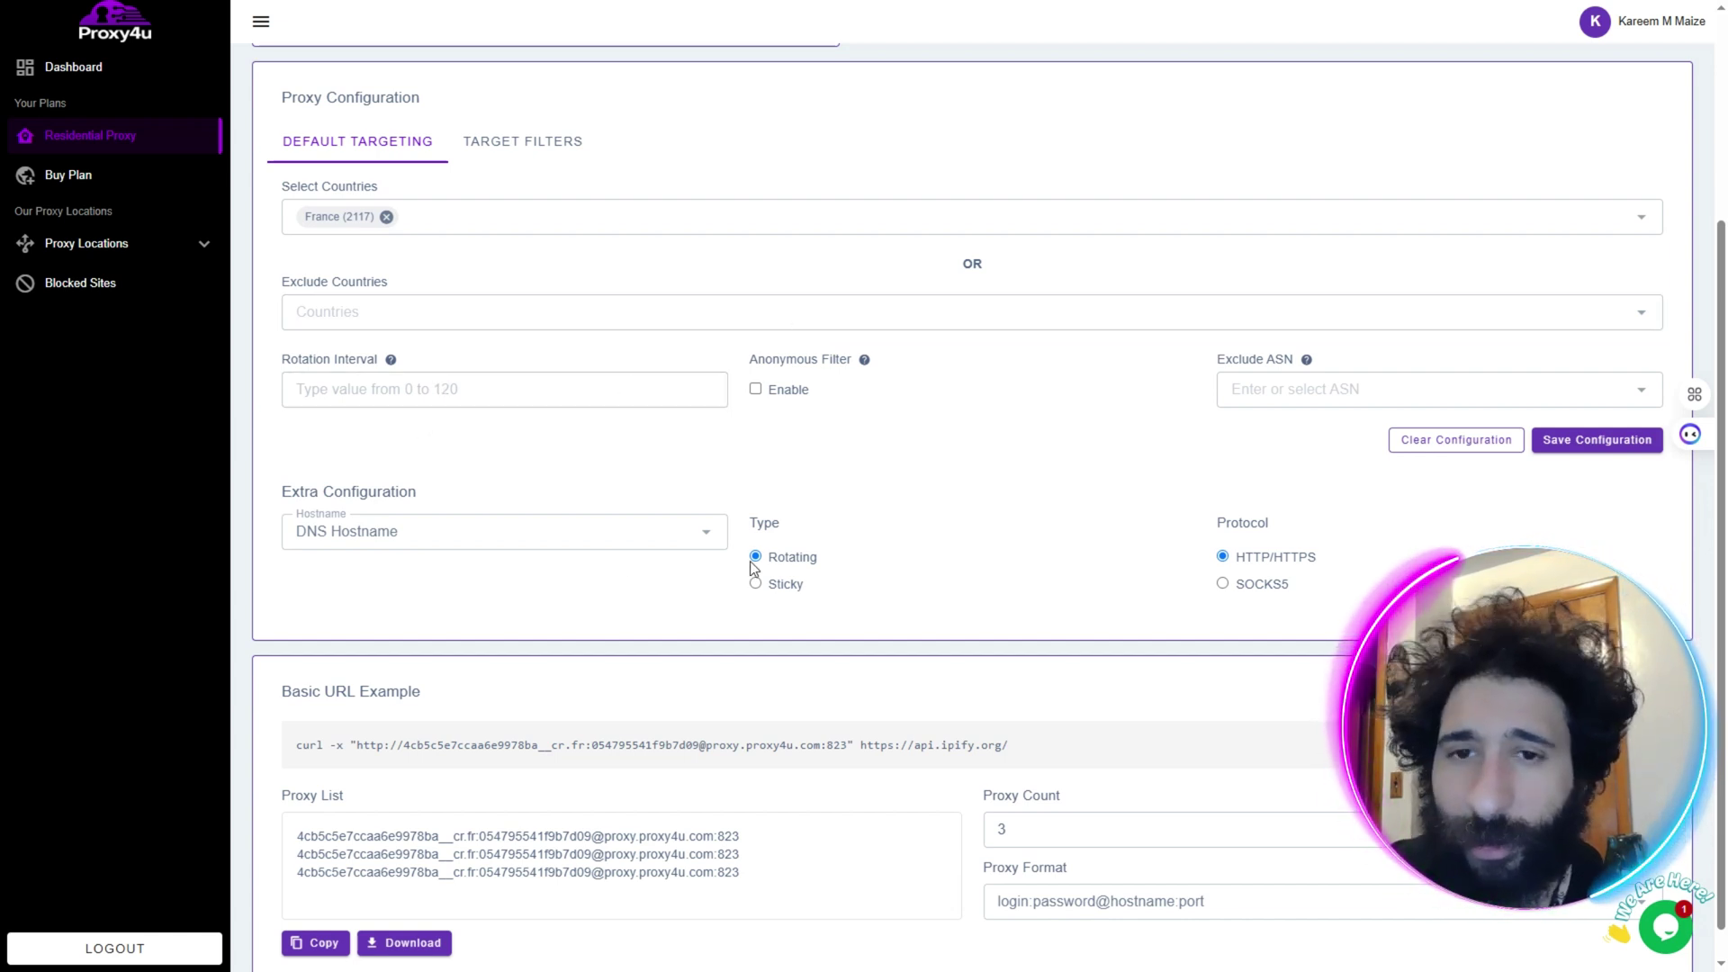
{"action": "left_click", "coordinate": [772, 584]}
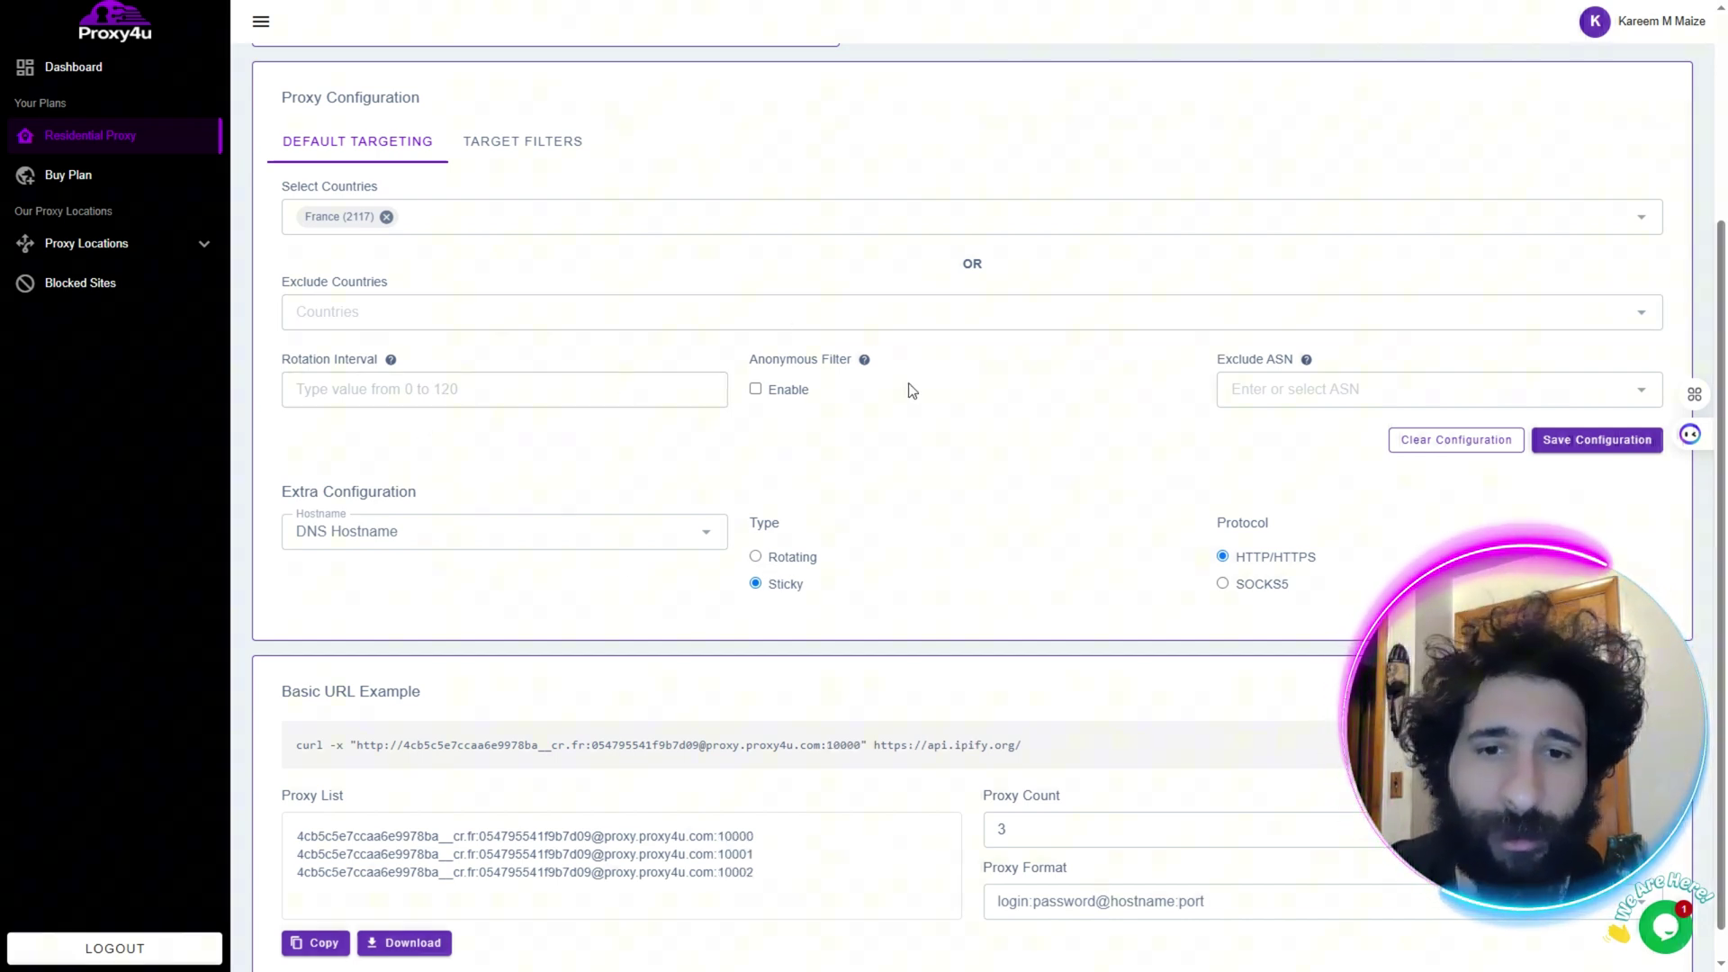
{"action": "left_click", "coordinate": [1582, 441]}
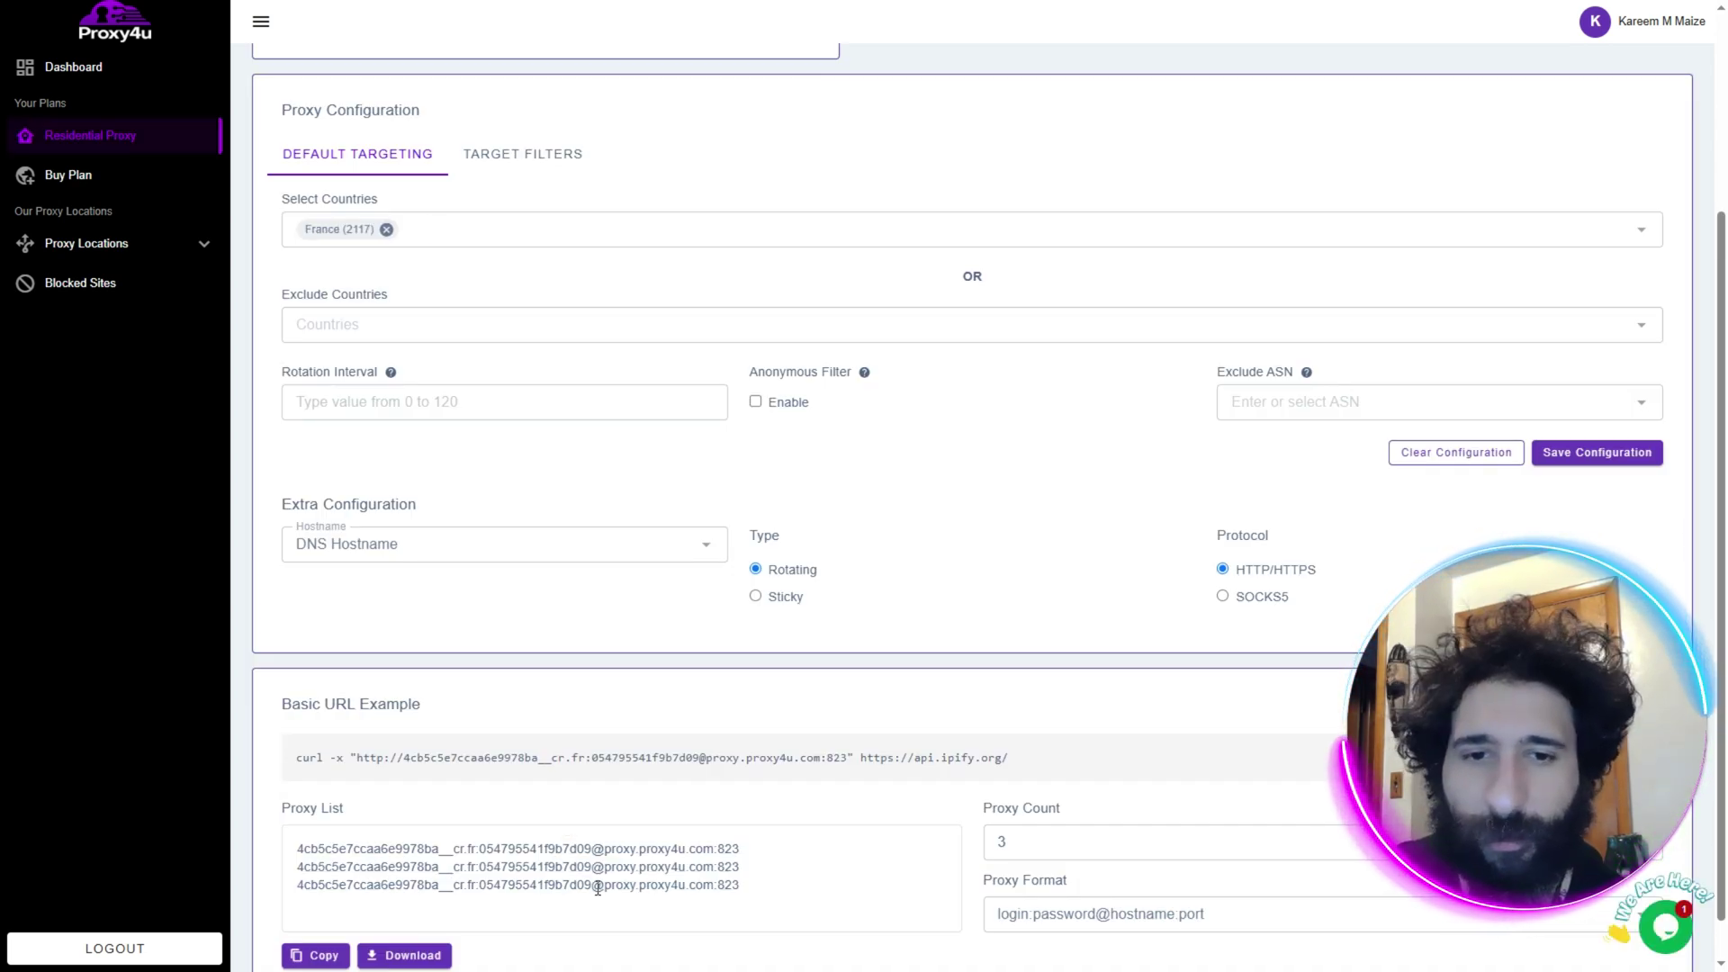
{"action": "scroll", "coordinate": [813, 648], "scroll_direction": "up", "scroll_amount": 3}
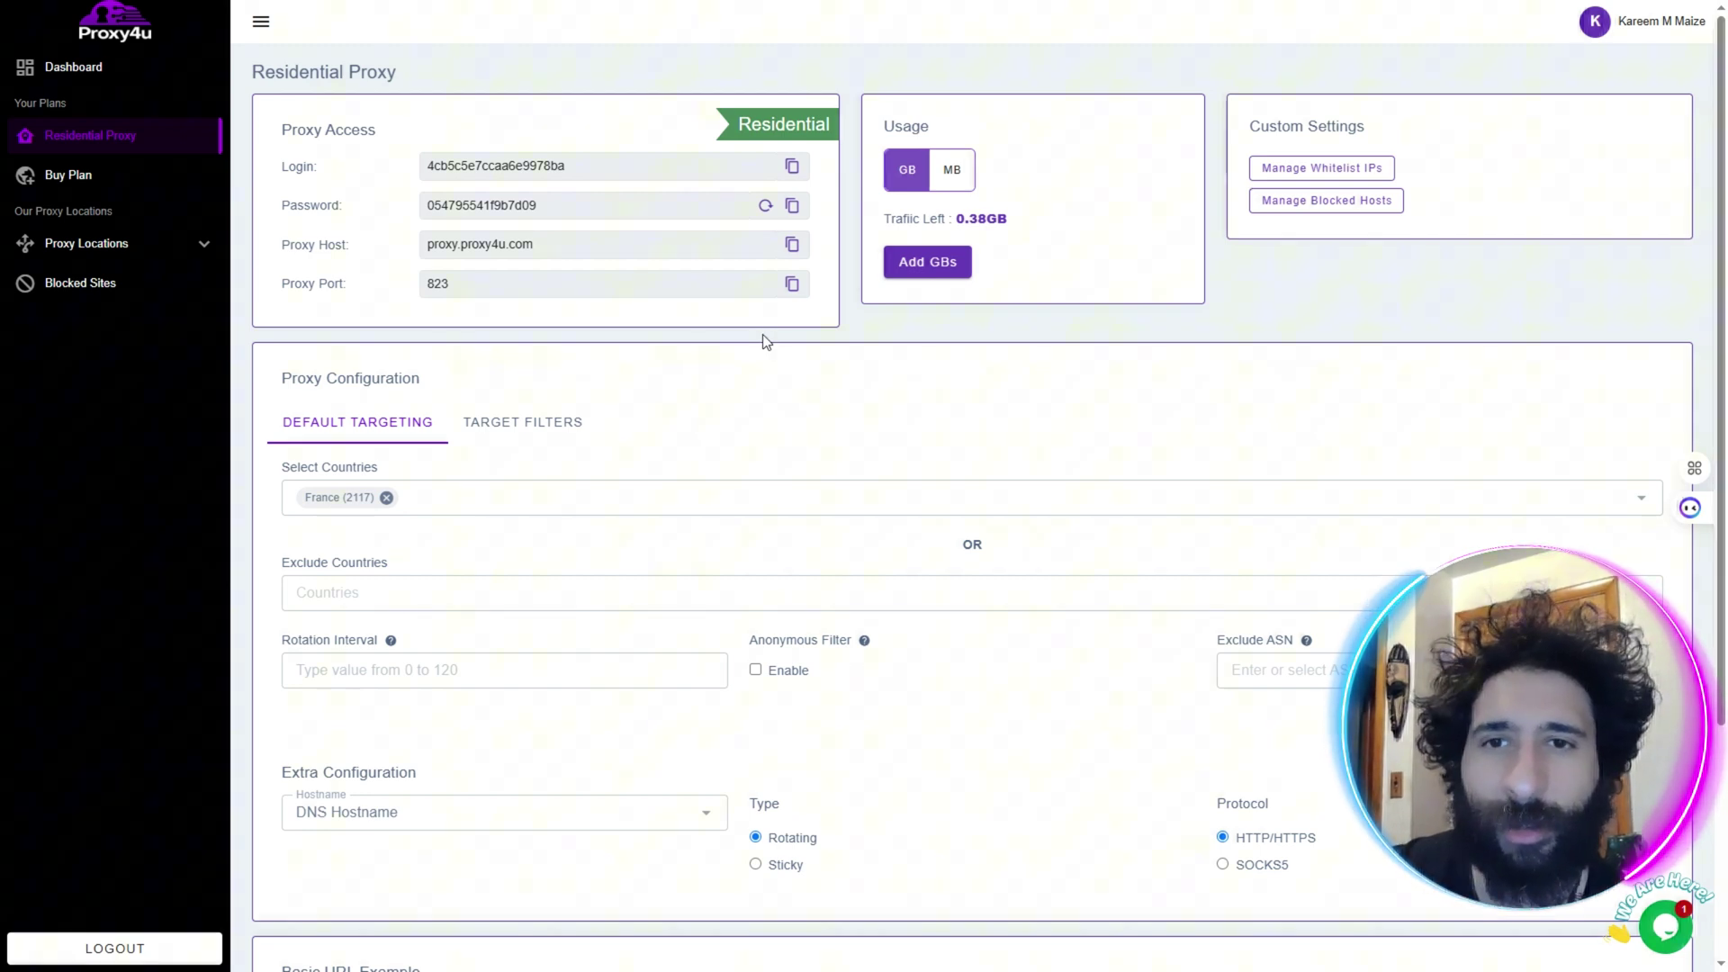
{"action": "key", "text": "alt+Tab"}
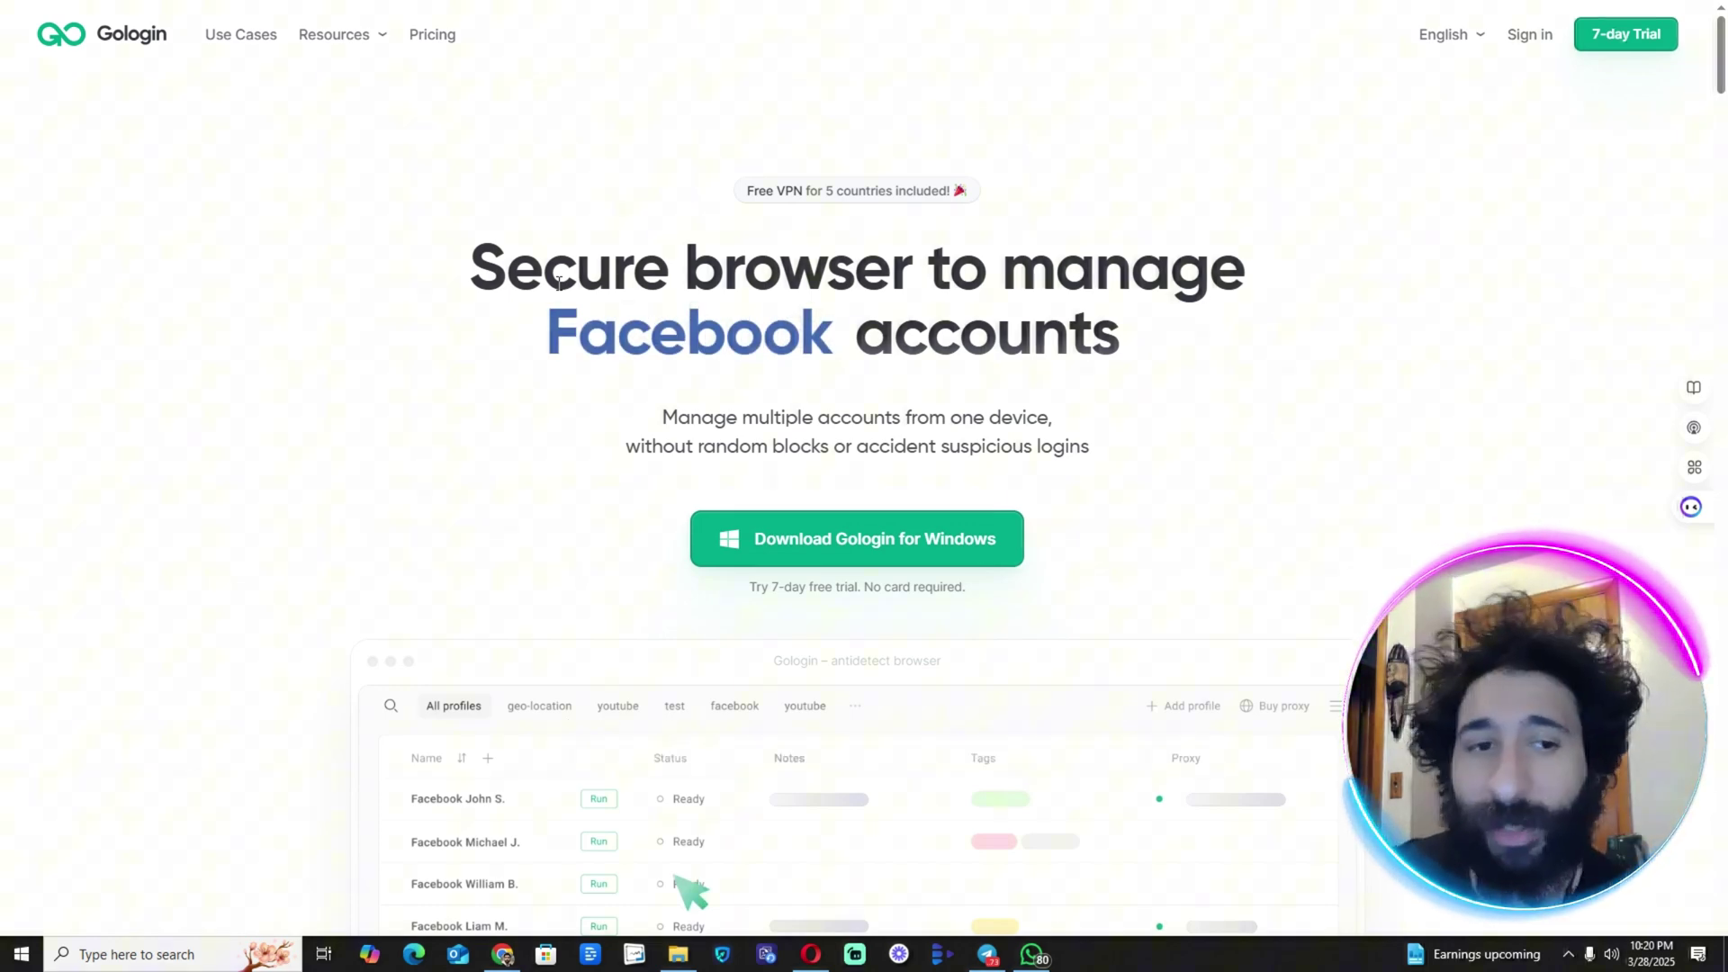
{"action": "scroll", "coordinate": [560, 459], "scroll_direction": "down", "scroll_amount": 1}
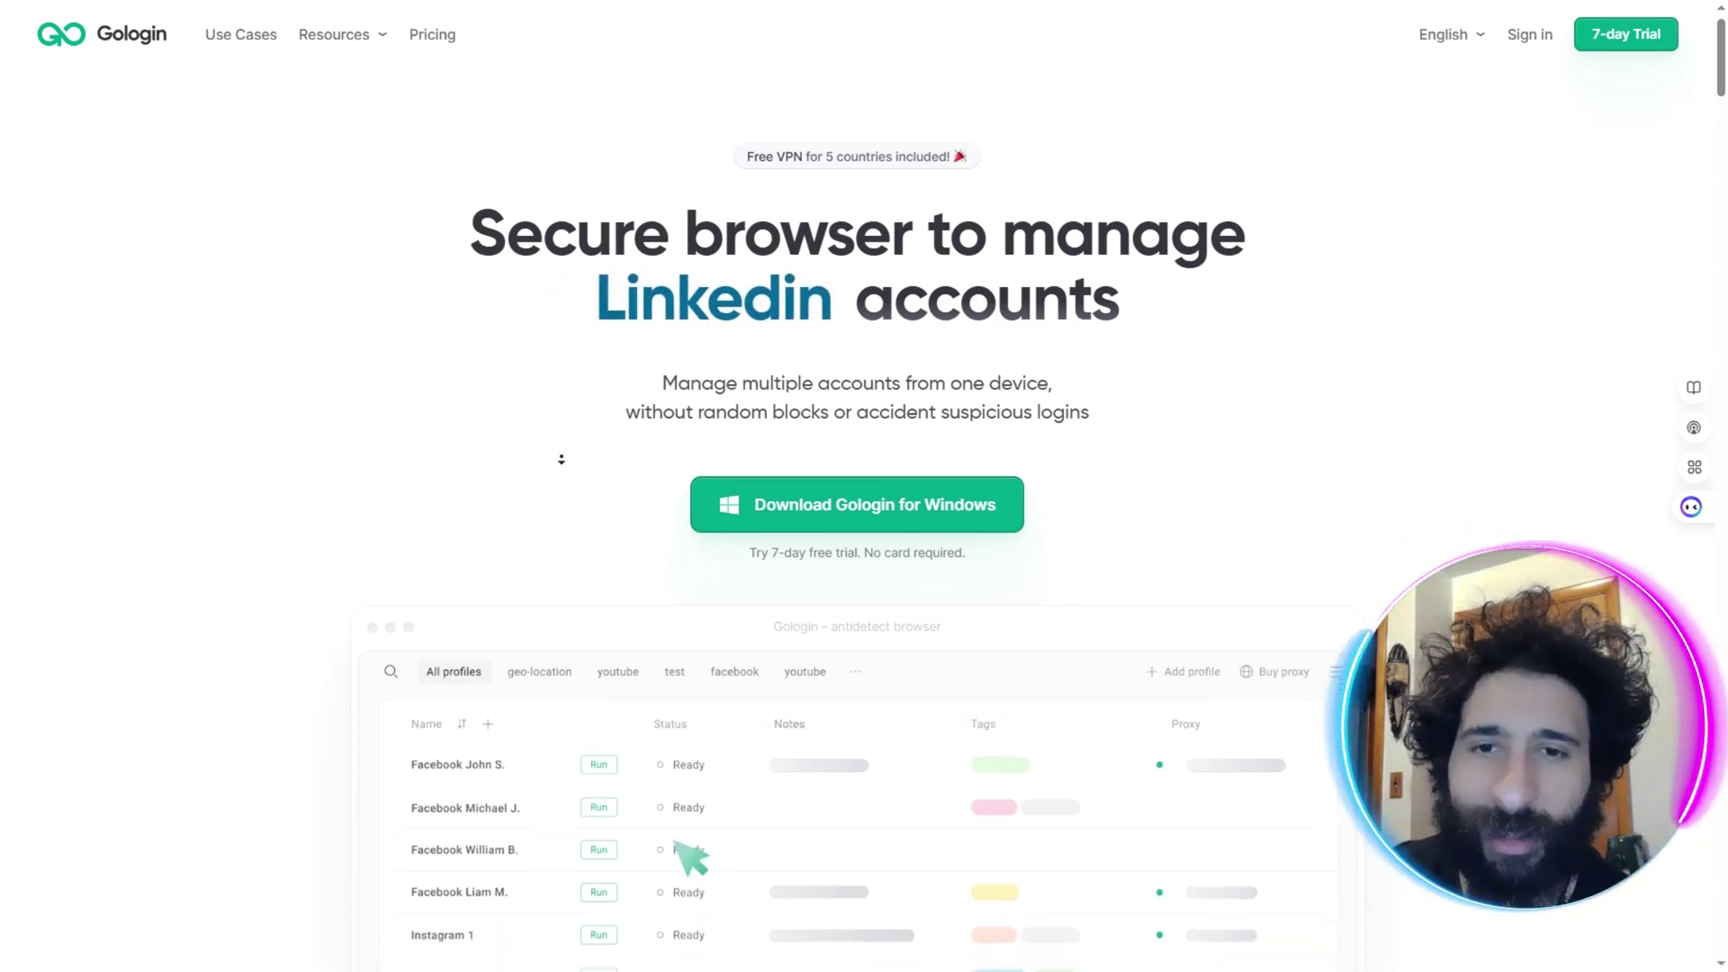
{"action": "scroll", "coordinate": [561, 459], "scroll_direction": "down", "scroll_amount": 3}
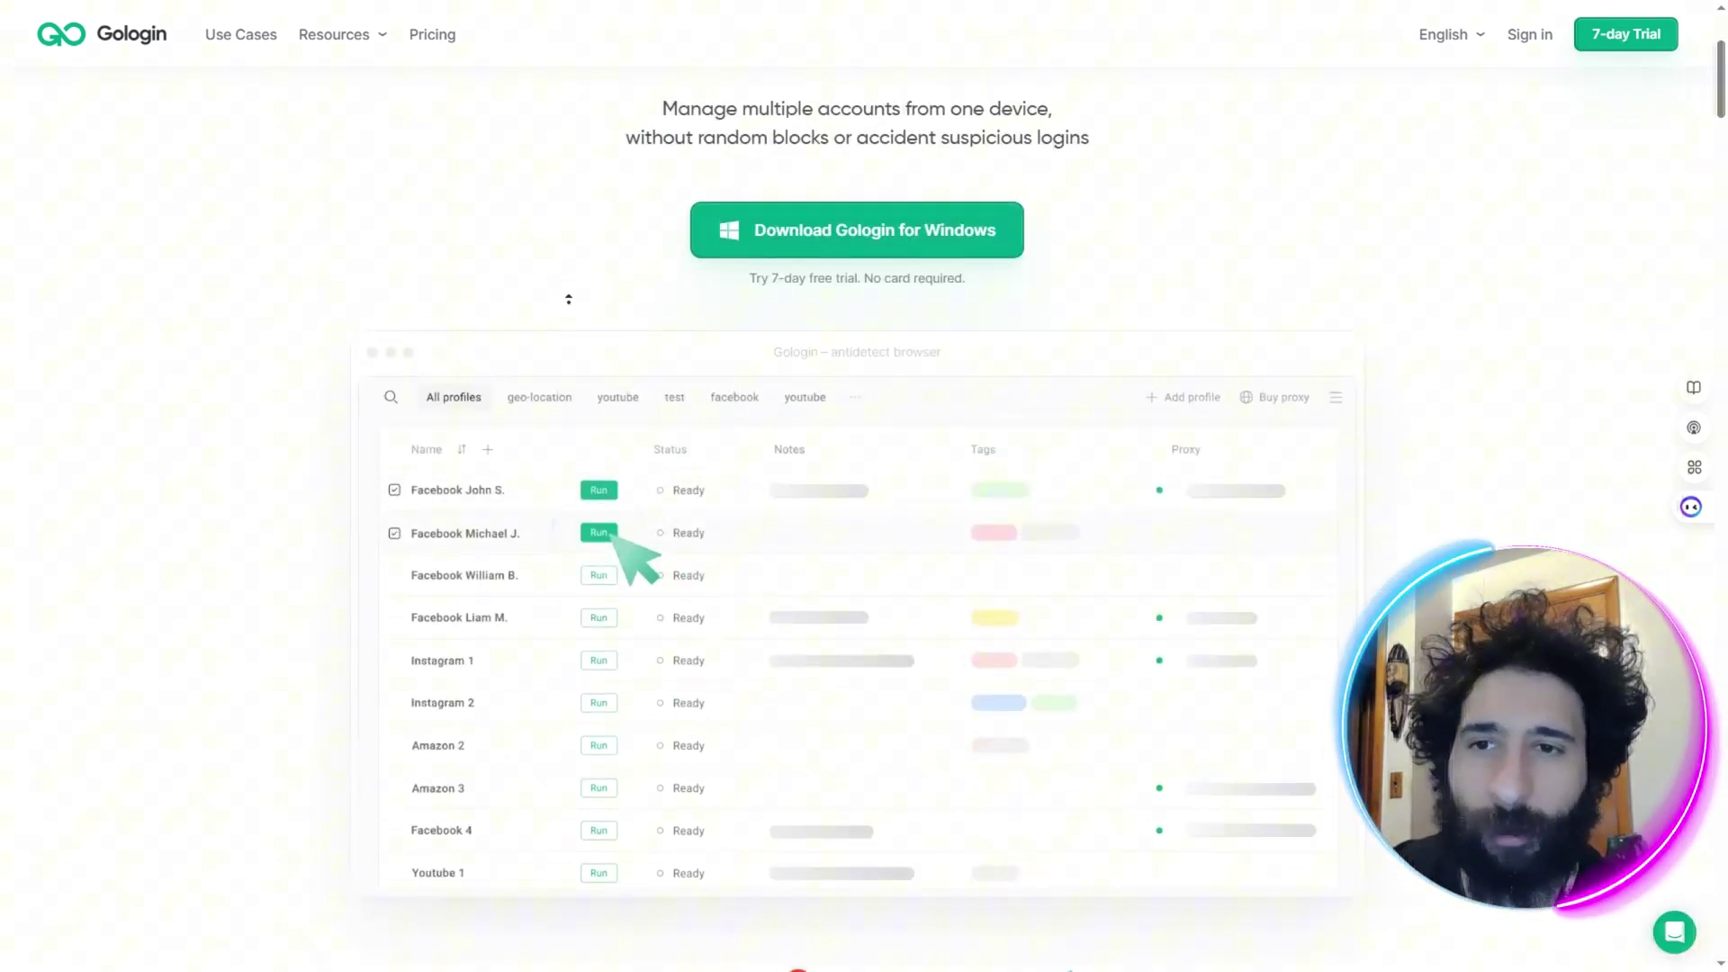
{"action": "scroll", "coordinate": [568, 299], "scroll_direction": "up", "scroll_amount": 3}
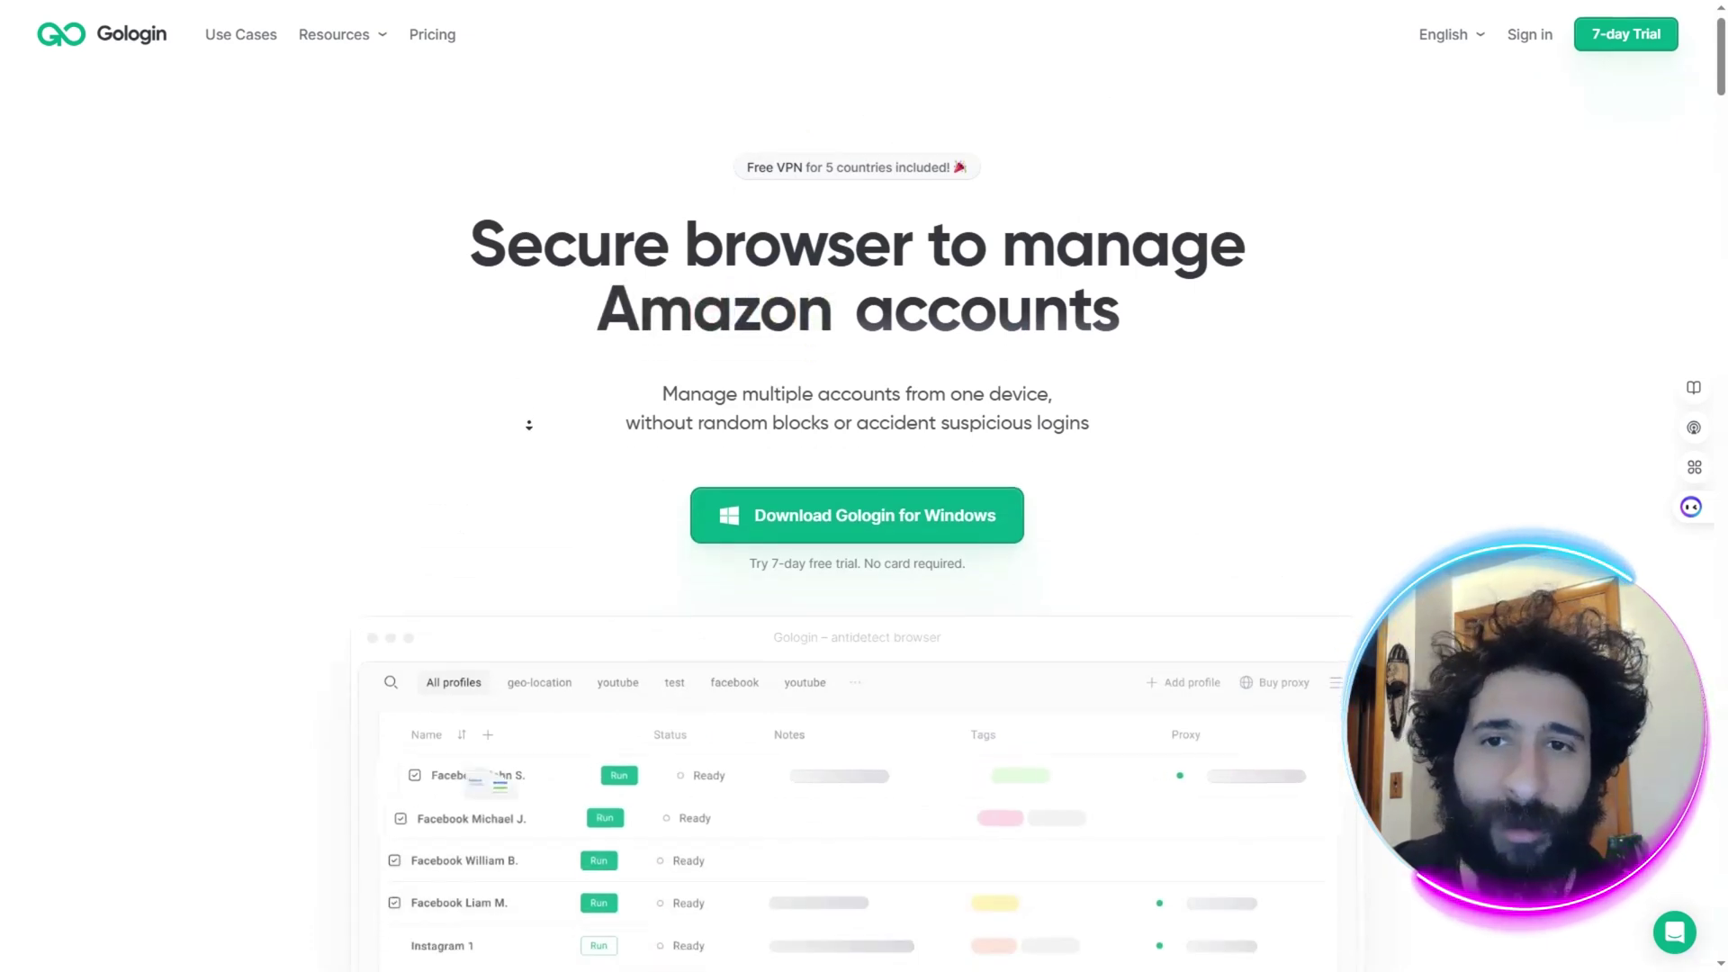
{"action": "scroll", "coordinate": [526, 430], "scroll_direction": "down", "scroll_amount": 1}
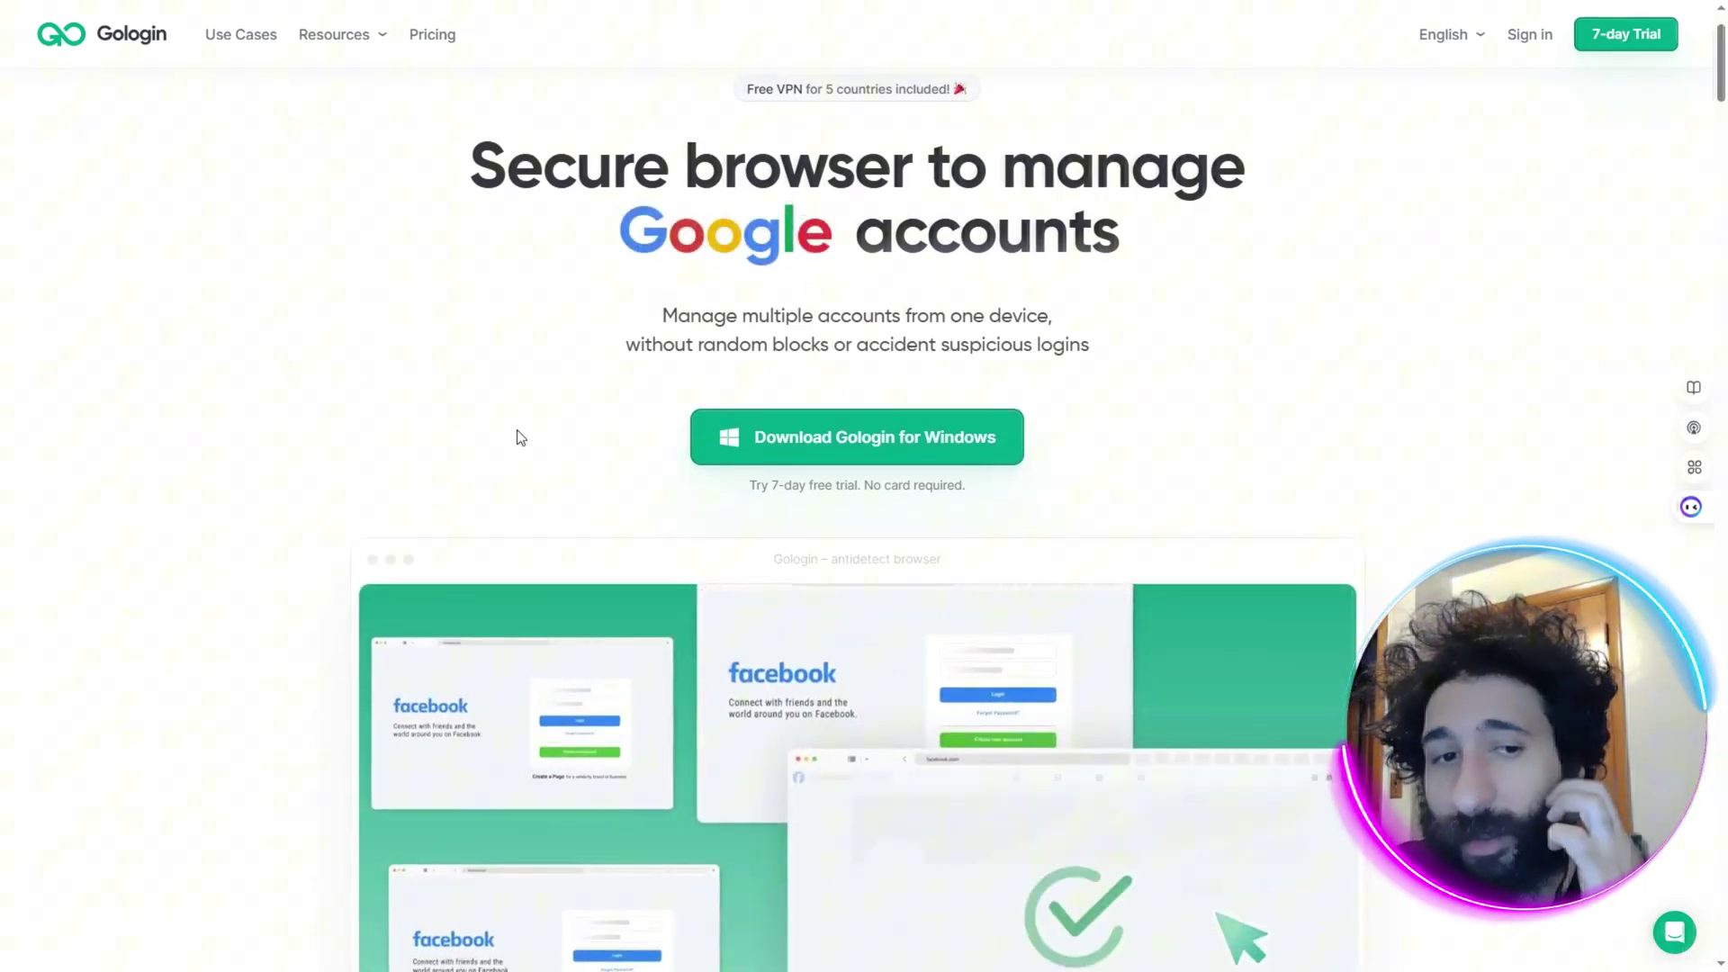
{"action": "middle_click", "coordinate": [518, 430]}
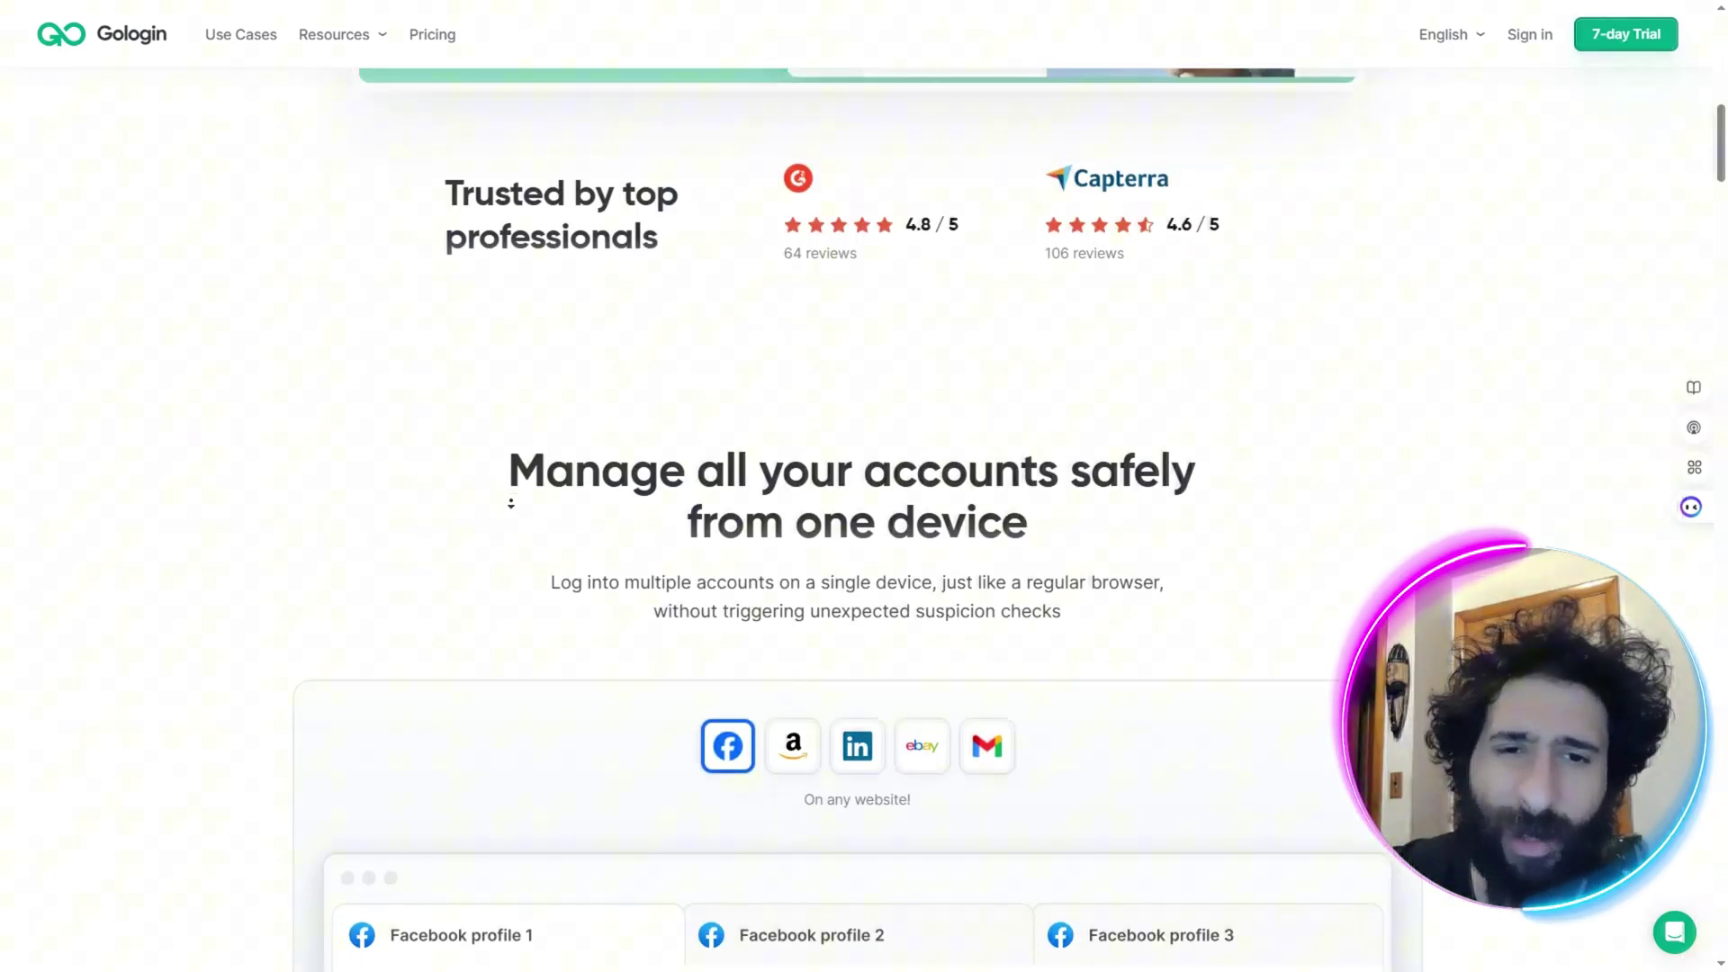
{"action": "scroll", "coordinate": [514, 508], "scroll_direction": "down", "scroll_amount": 3}
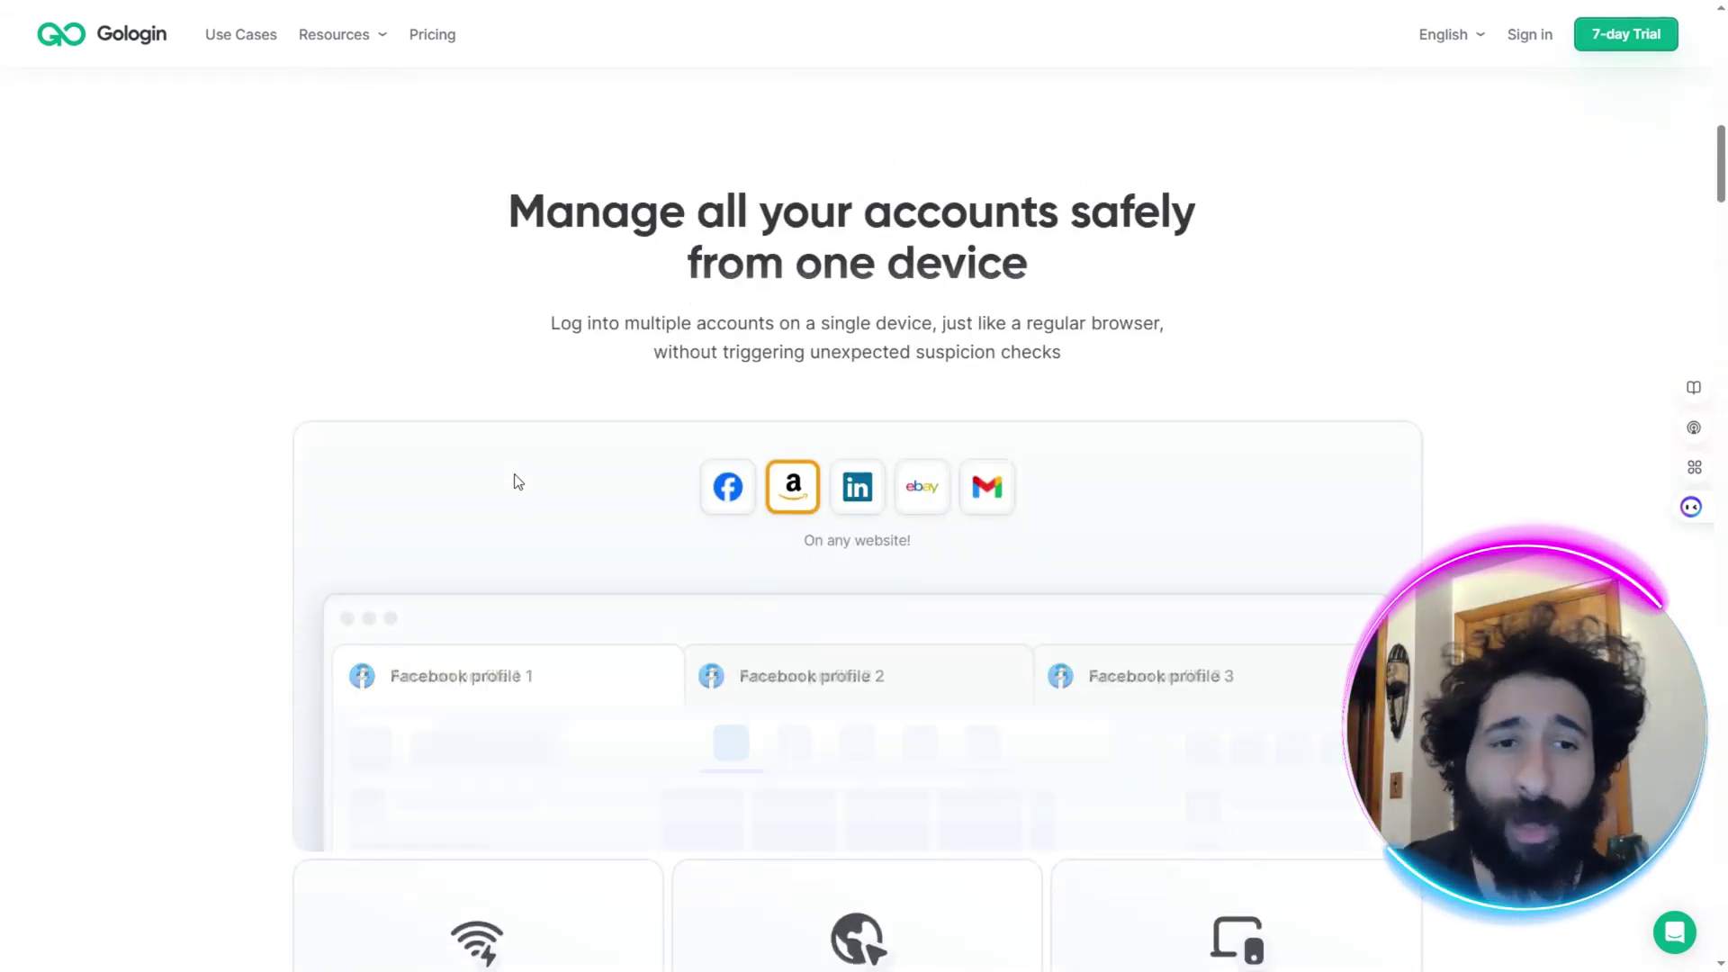
{"action": "left_click", "coordinate": [856, 499]}
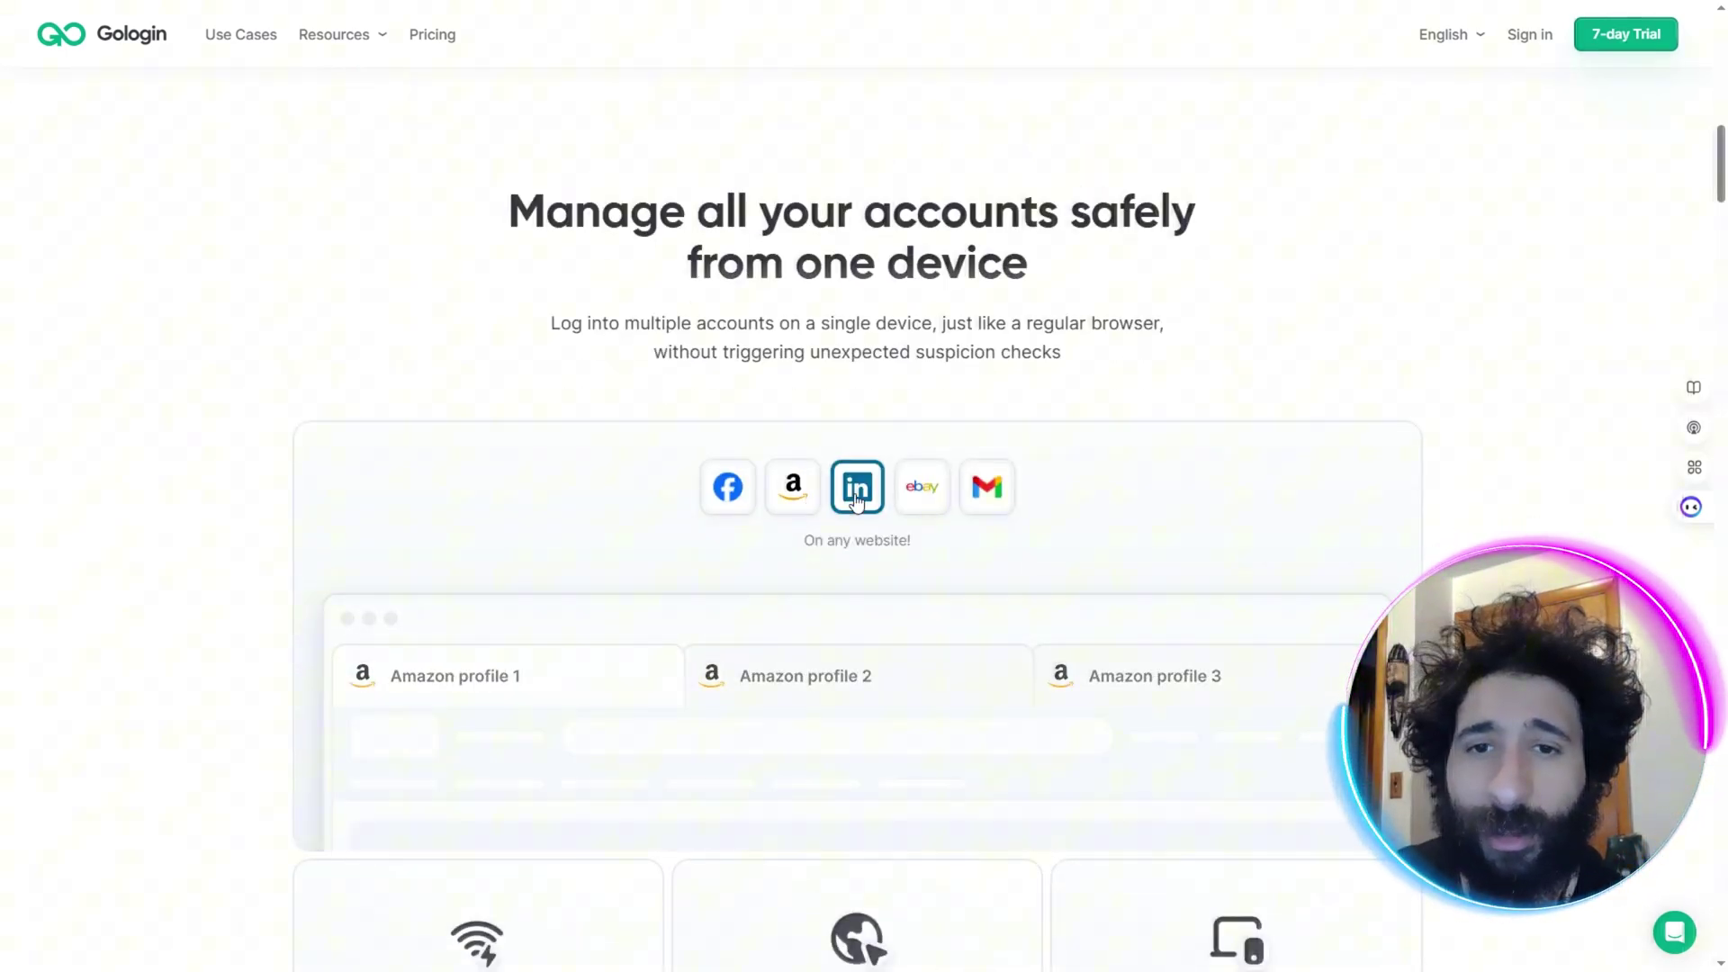
{"action": "left_click", "coordinate": [929, 504]}
{"action": "left_click", "coordinate": [988, 507]}
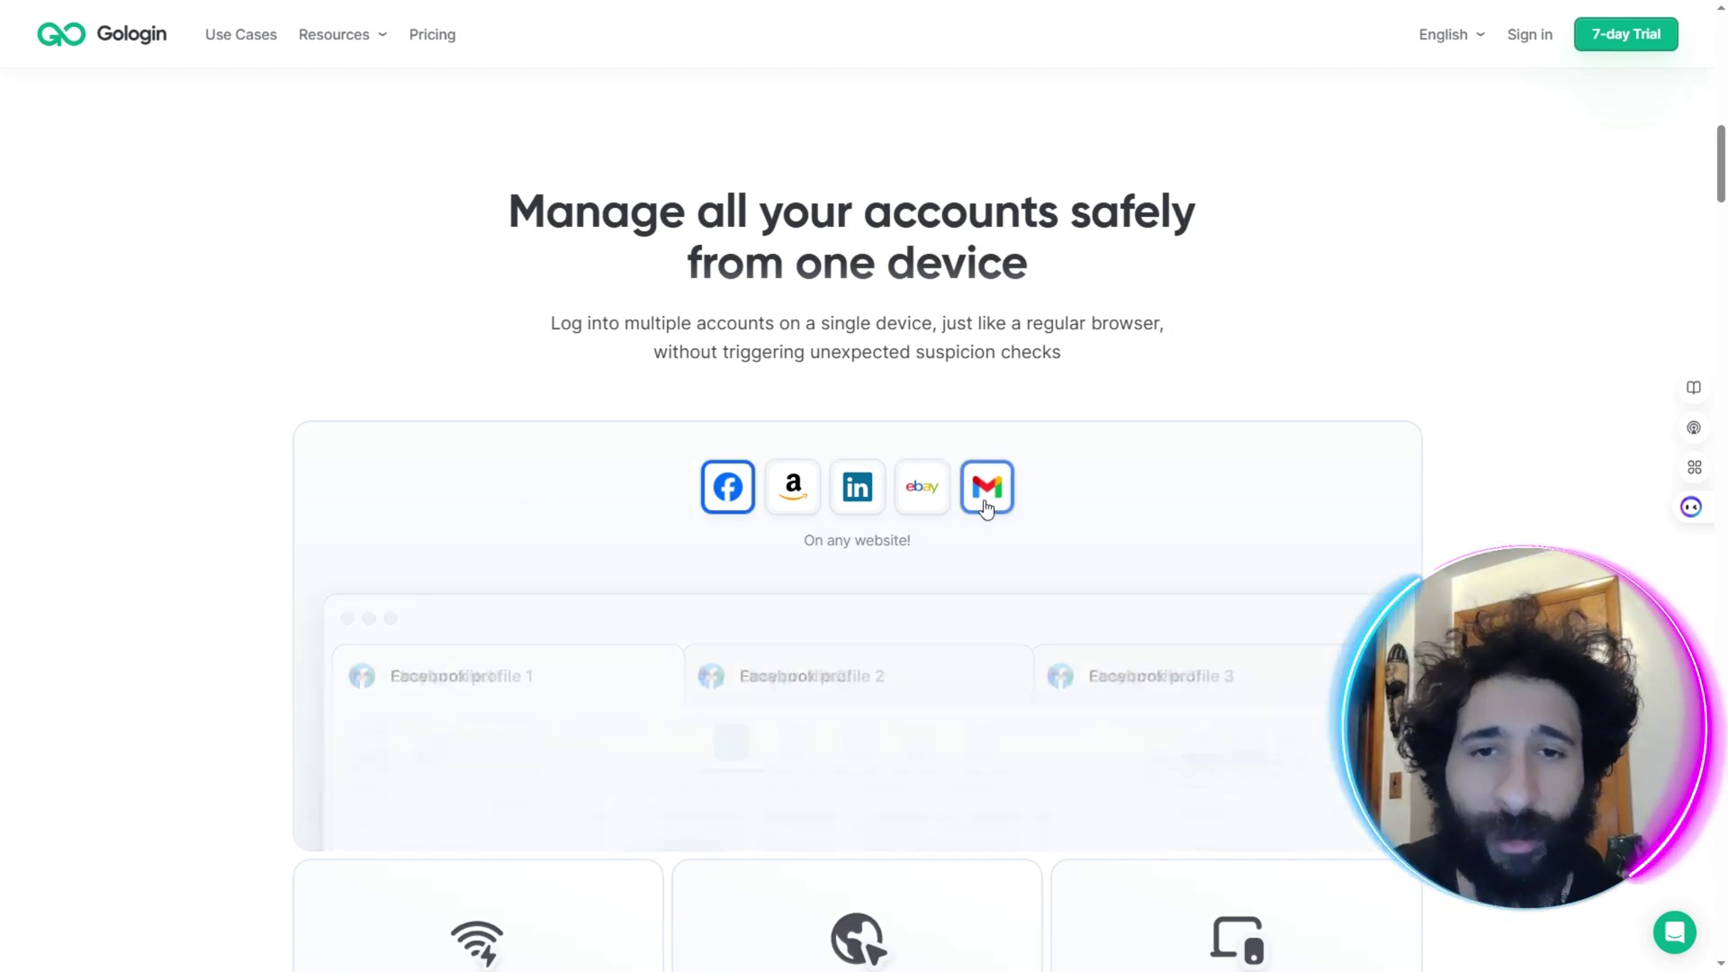
{"action": "left_click", "coordinate": [791, 489]}
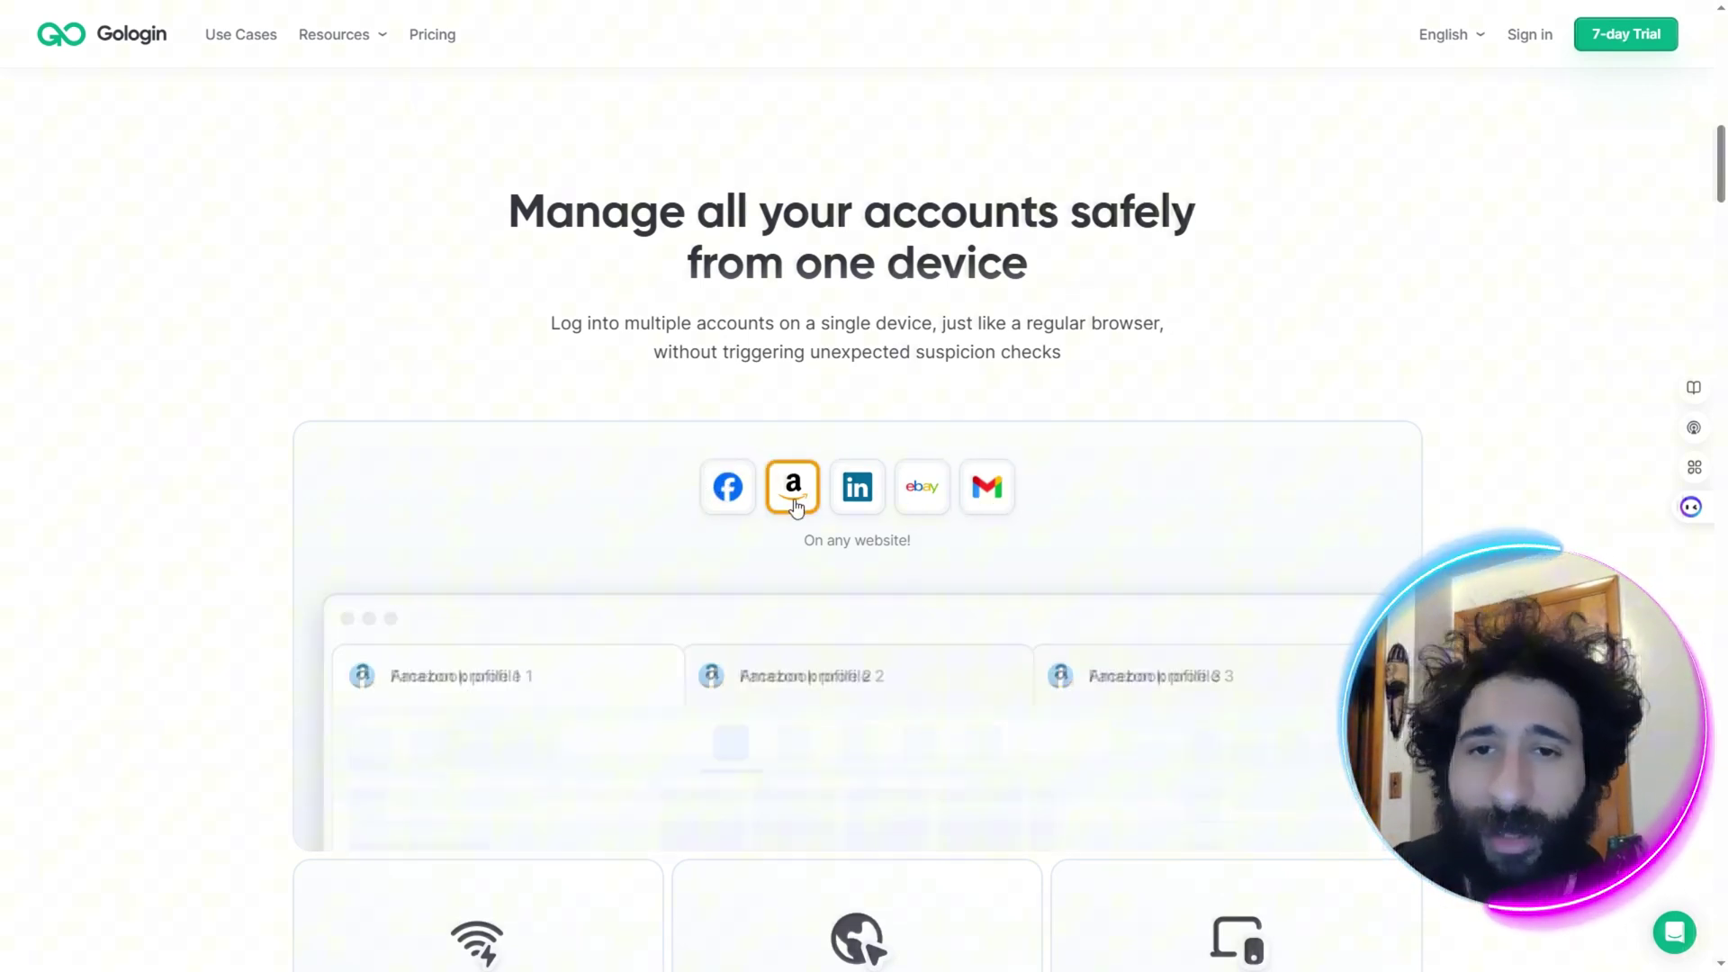
{"action": "left_click", "coordinate": [881, 500]}
{"action": "left_click", "coordinate": [916, 488]}
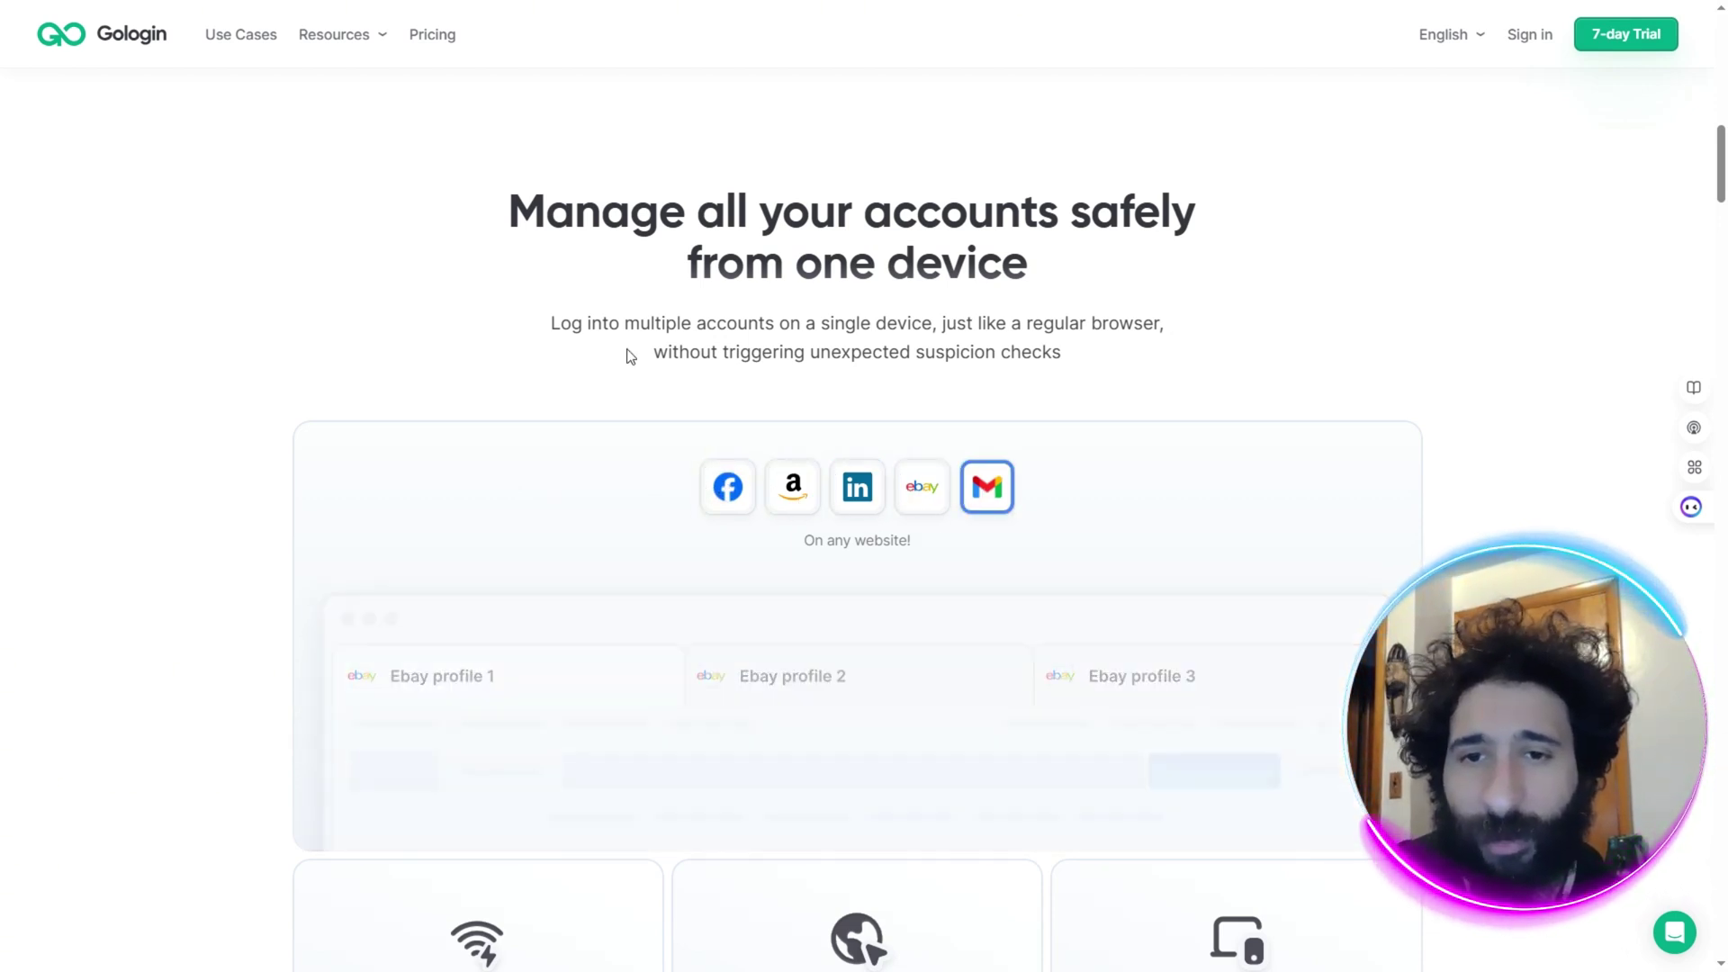
{"action": "scroll", "coordinate": [621, 378], "scroll_direction": "down", "scroll_amount": 1}
{"action": "scroll", "coordinate": [625, 417], "scroll_direction": "down", "scroll_amount": 7}
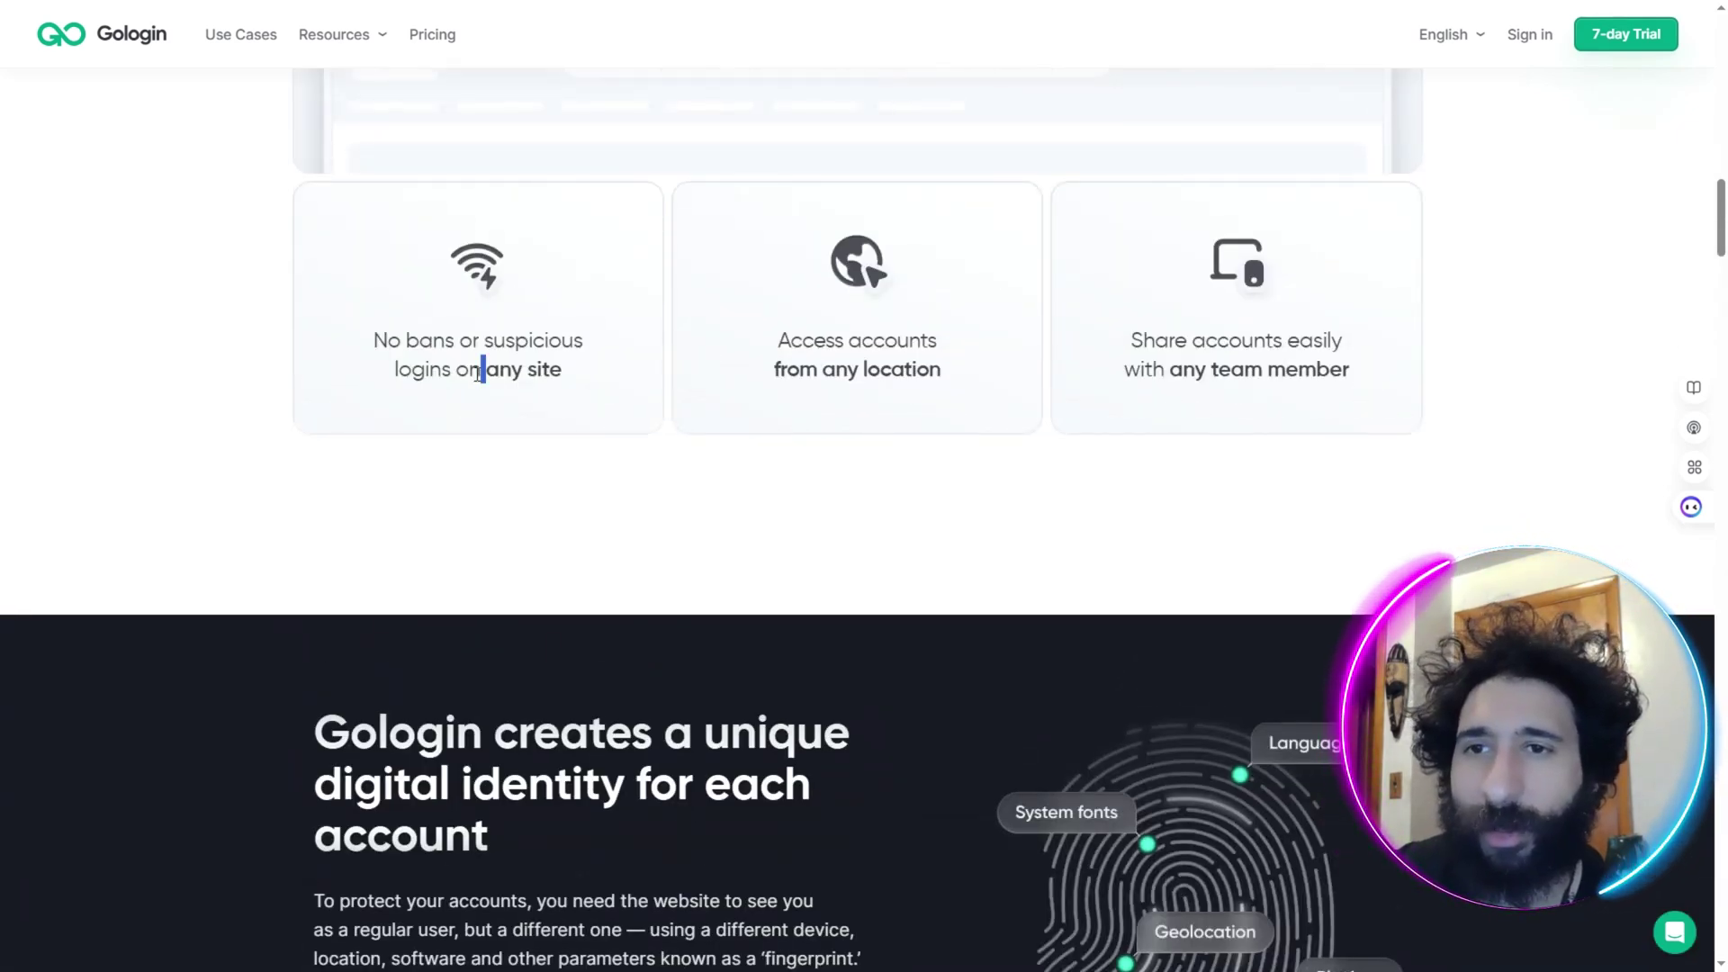
Step: Browse Gologin's feature captions like 'No bans or suspicious logins' and 'Share accounts', scrolling through the sections
{"action": "triple_click", "coordinate": [477, 375]}
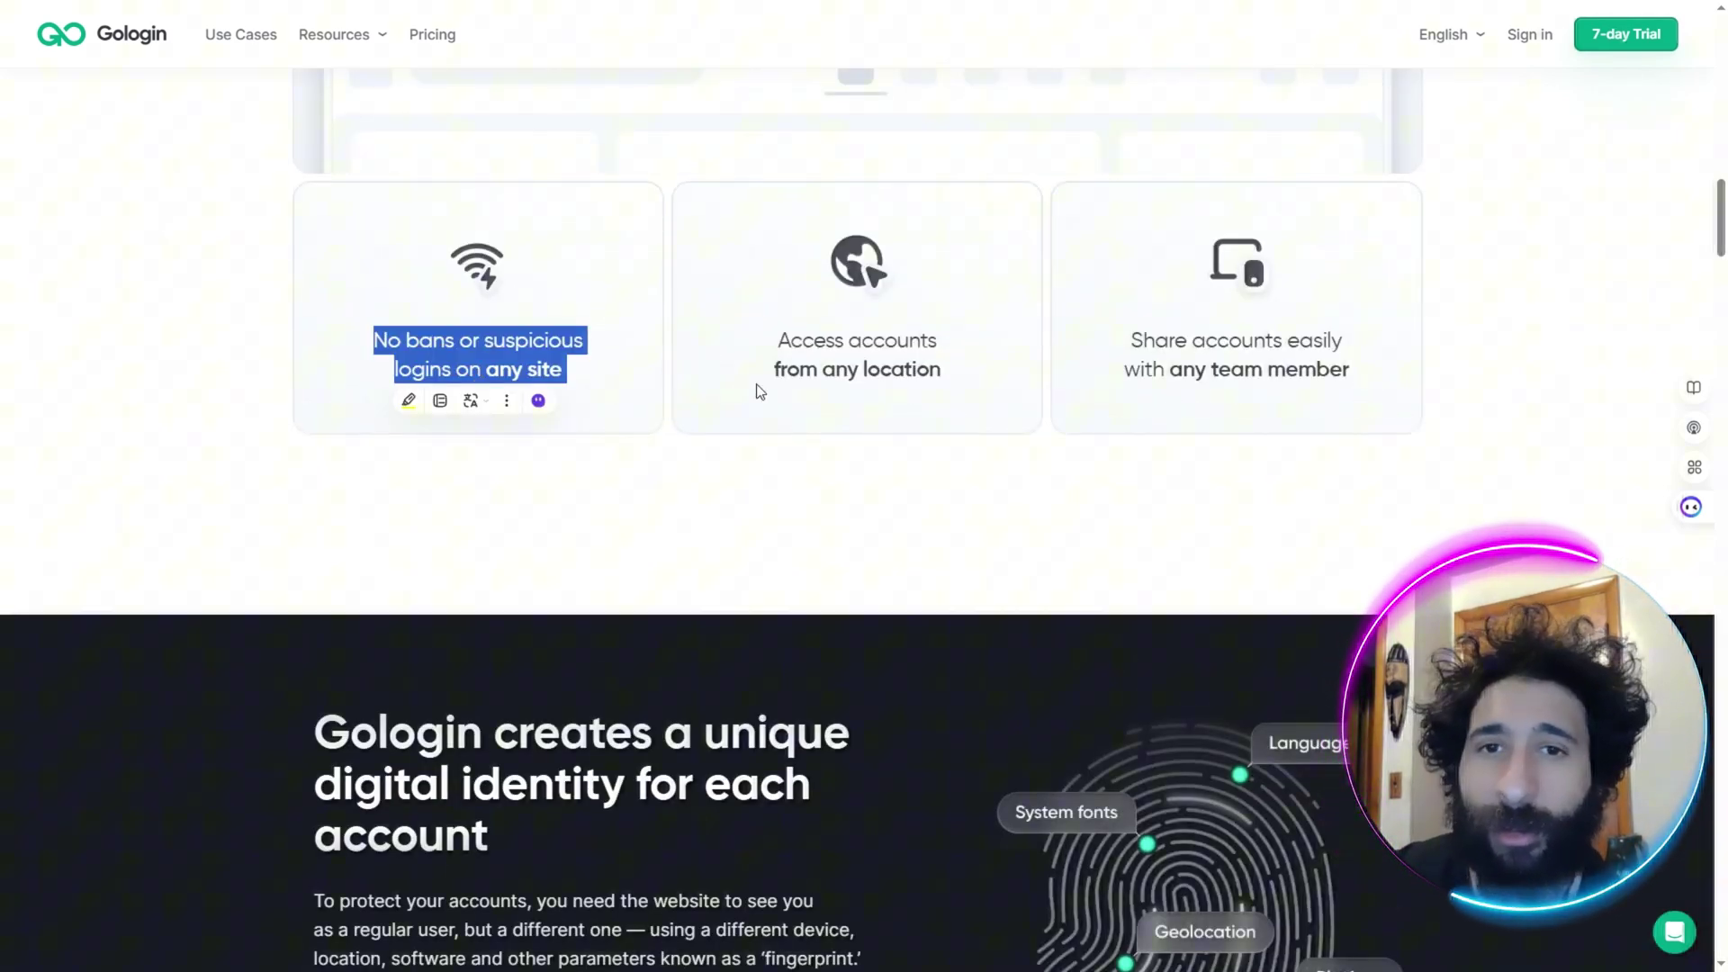
{"action": "left_click_drag", "start_coordinate": [945, 370], "coordinate": [980, 389]}
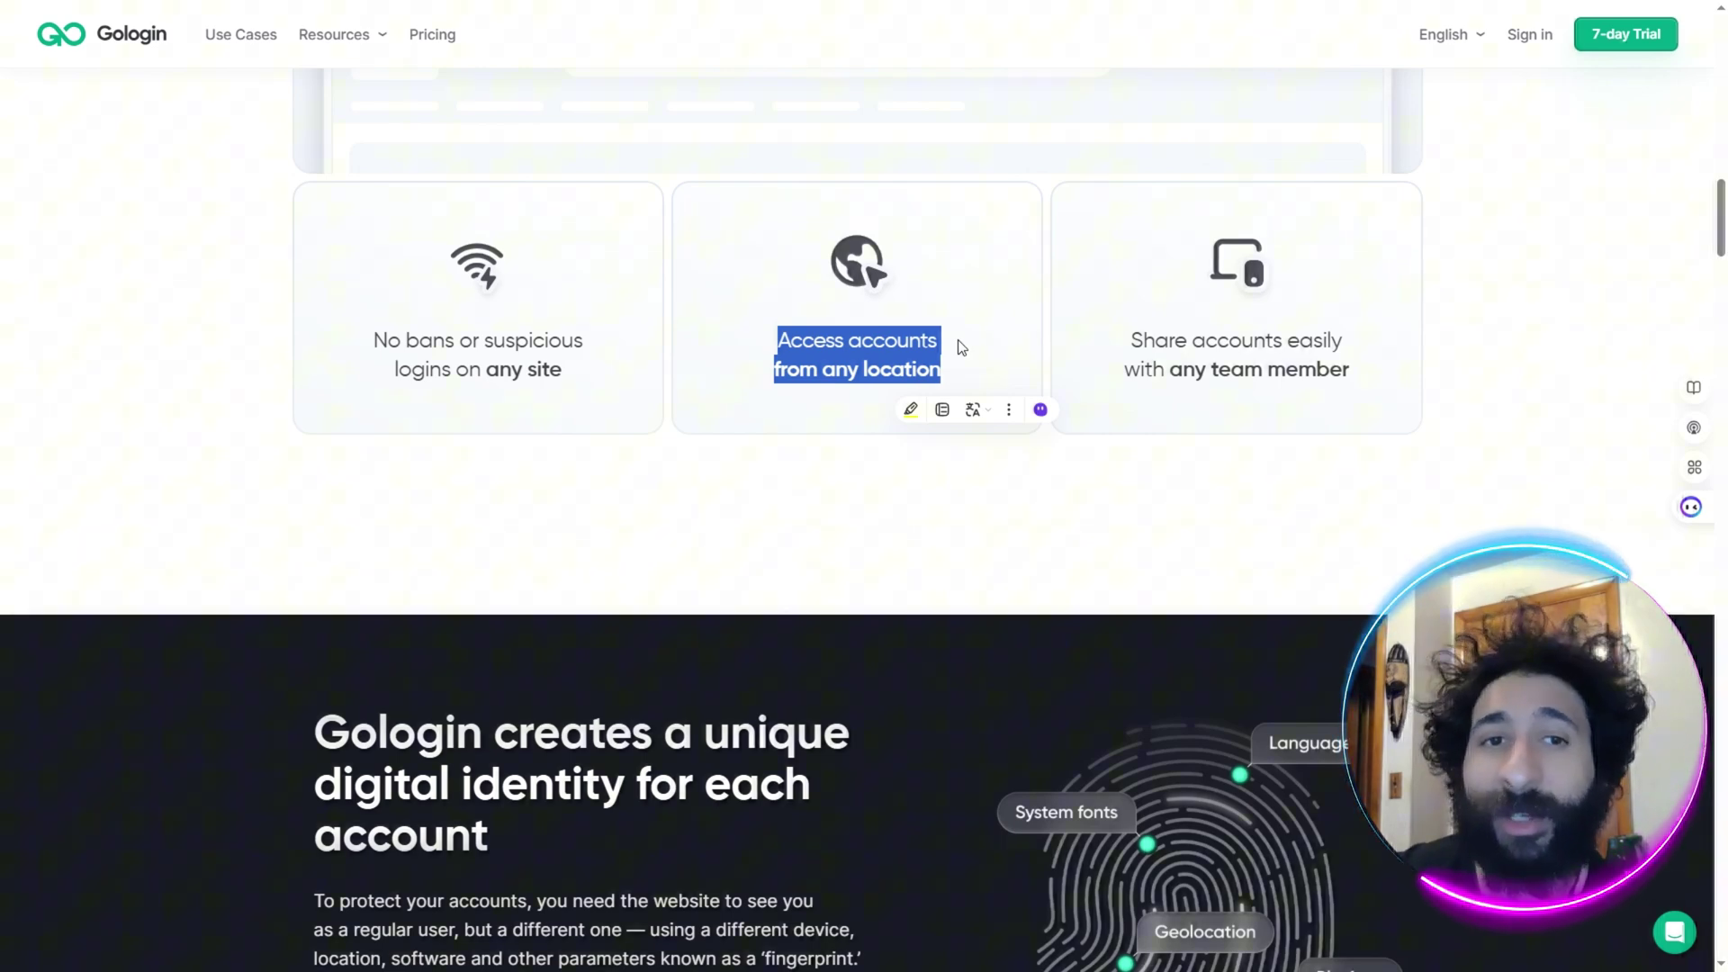
{"action": "left_click_drag", "start_coordinate": [1284, 340], "coordinate": [1215, 270]}
{"action": "left_click", "coordinate": [1284, 340]}
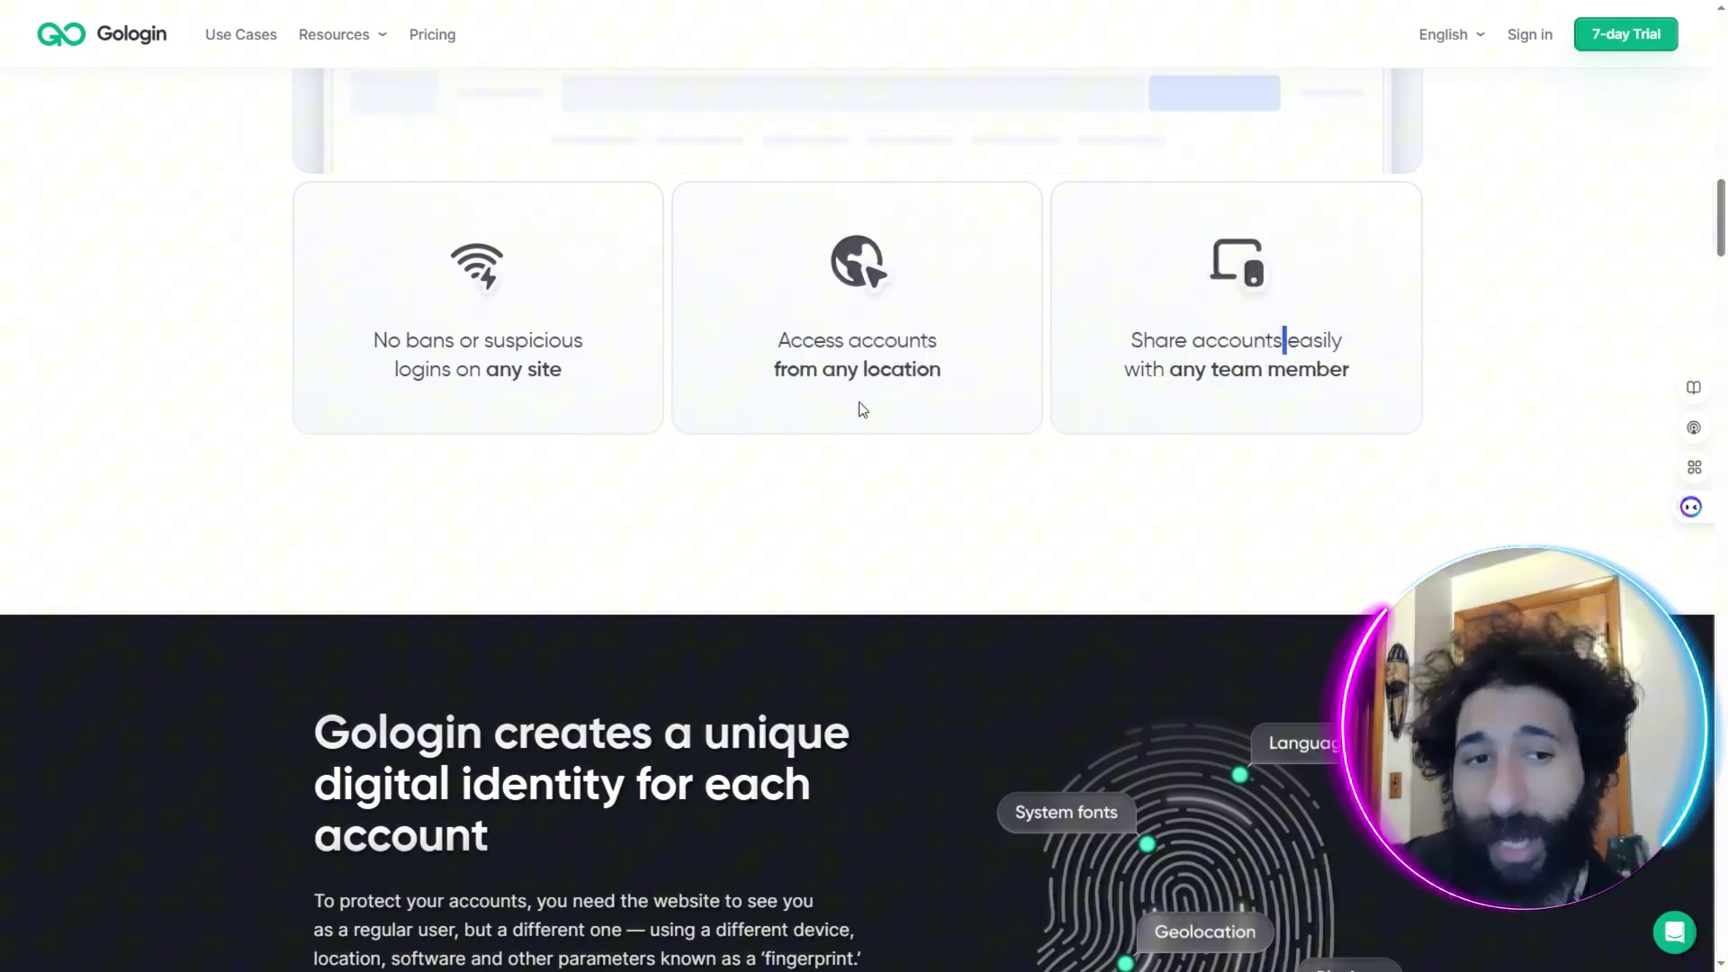
{"action": "scroll", "coordinate": [856, 405], "scroll_direction": "down", "scroll_amount": 5}
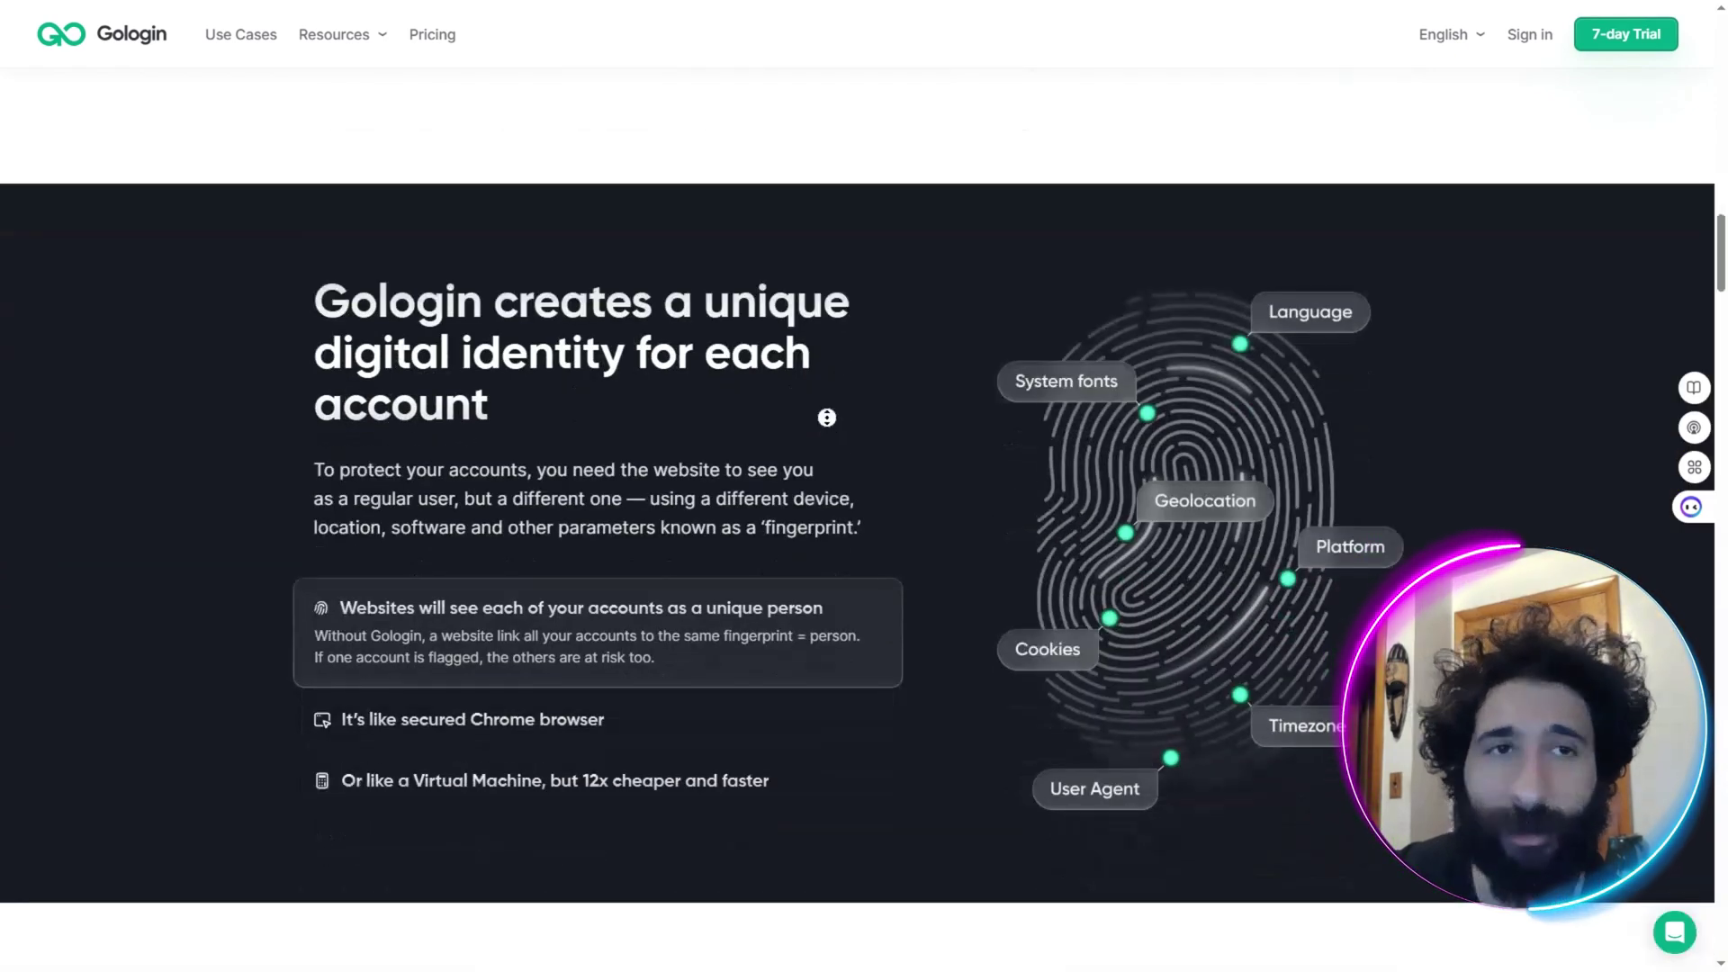
{"action": "scroll", "coordinate": [829, 418], "scroll_direction": "down", "scroll_amount": 10}
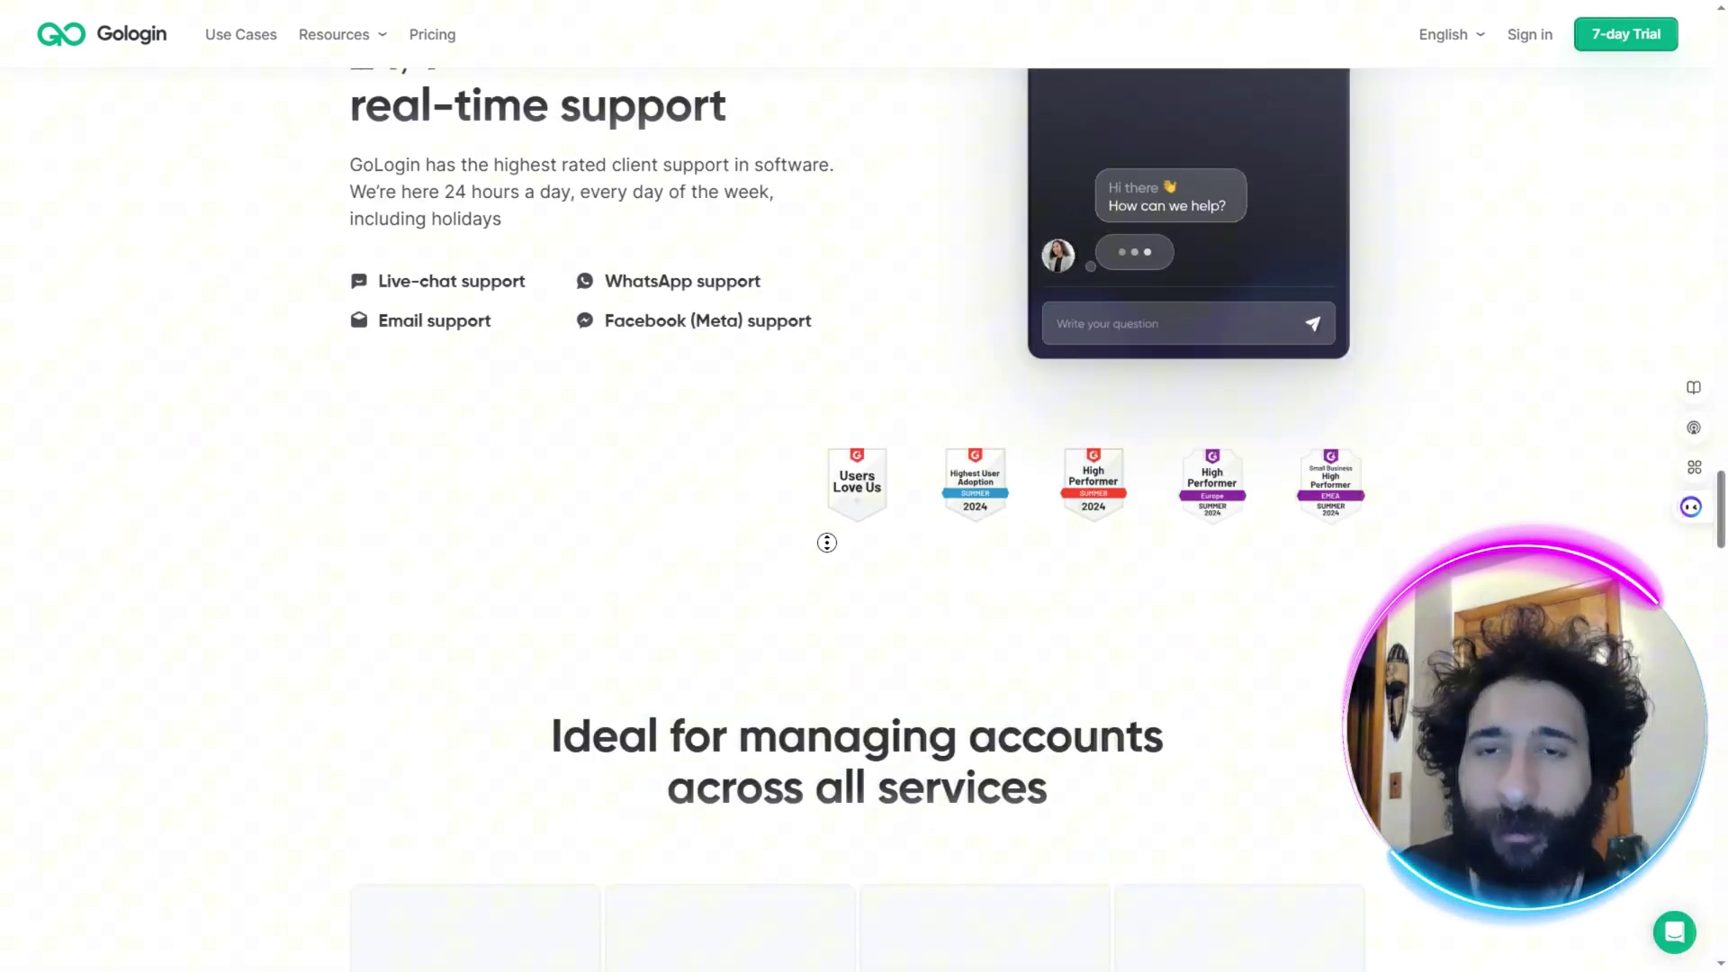
{"action": "scroll", "coordinate": [832, 540], "scroll_direction": "up", "scroll_amount": 7}
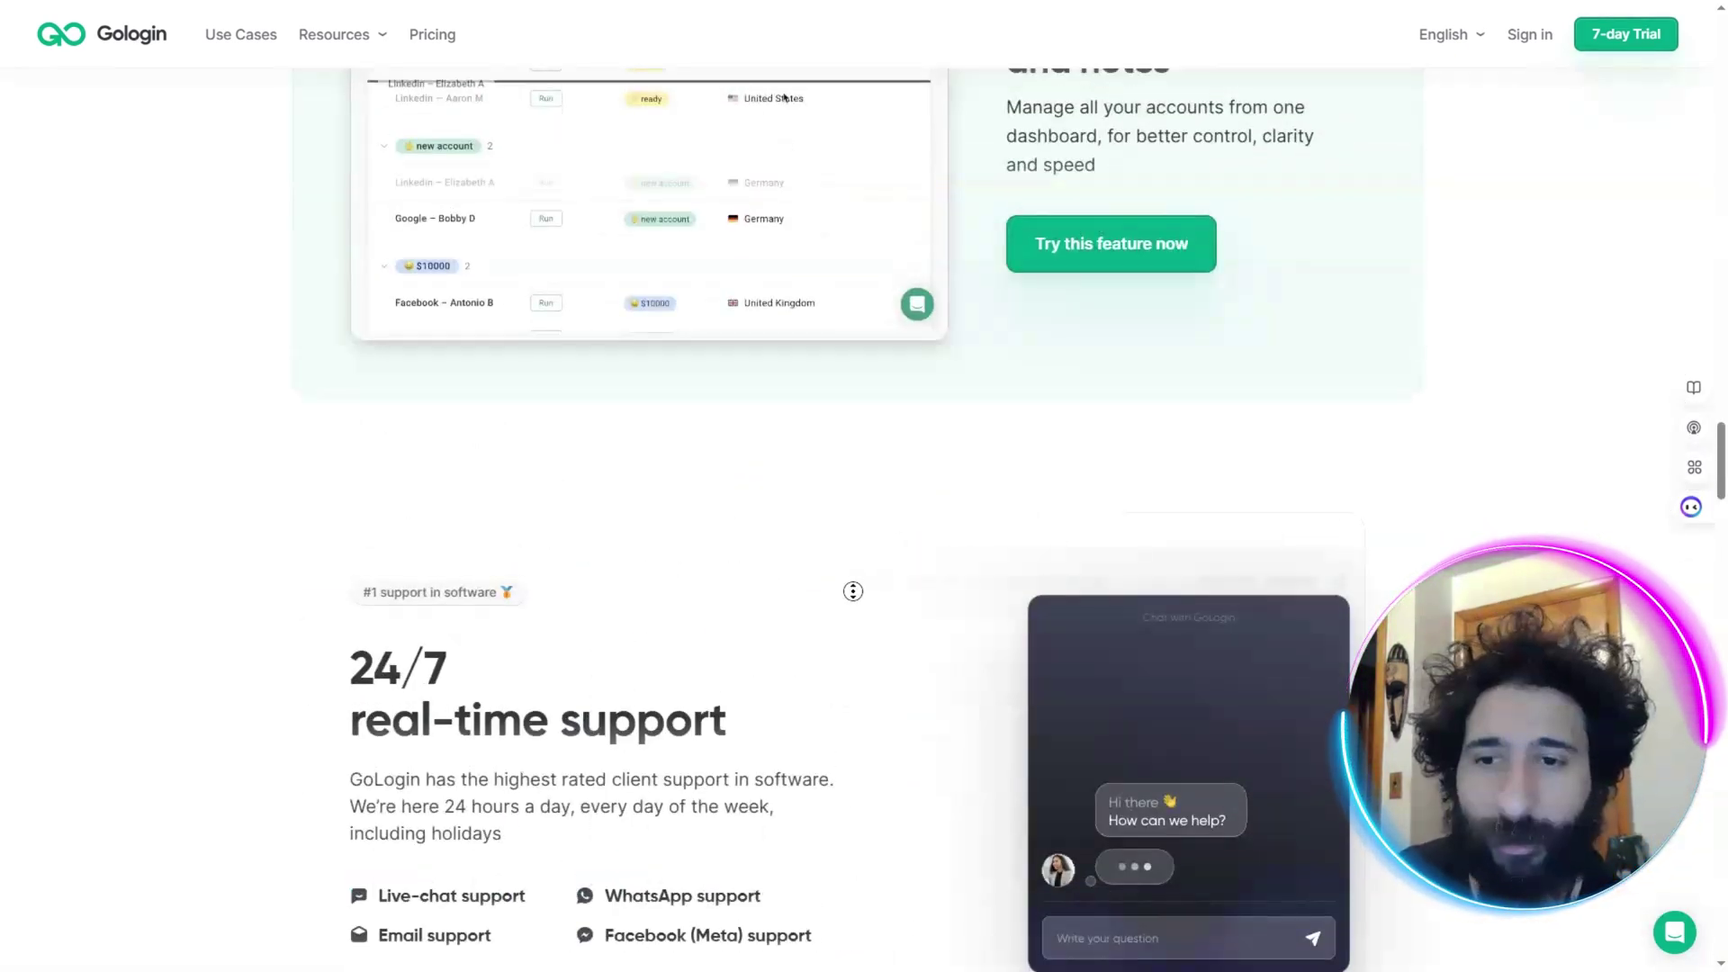
{"action": "scroll", "coordinate": [853, 585], "scroll_direction": "up", "scroll_amount": 10}
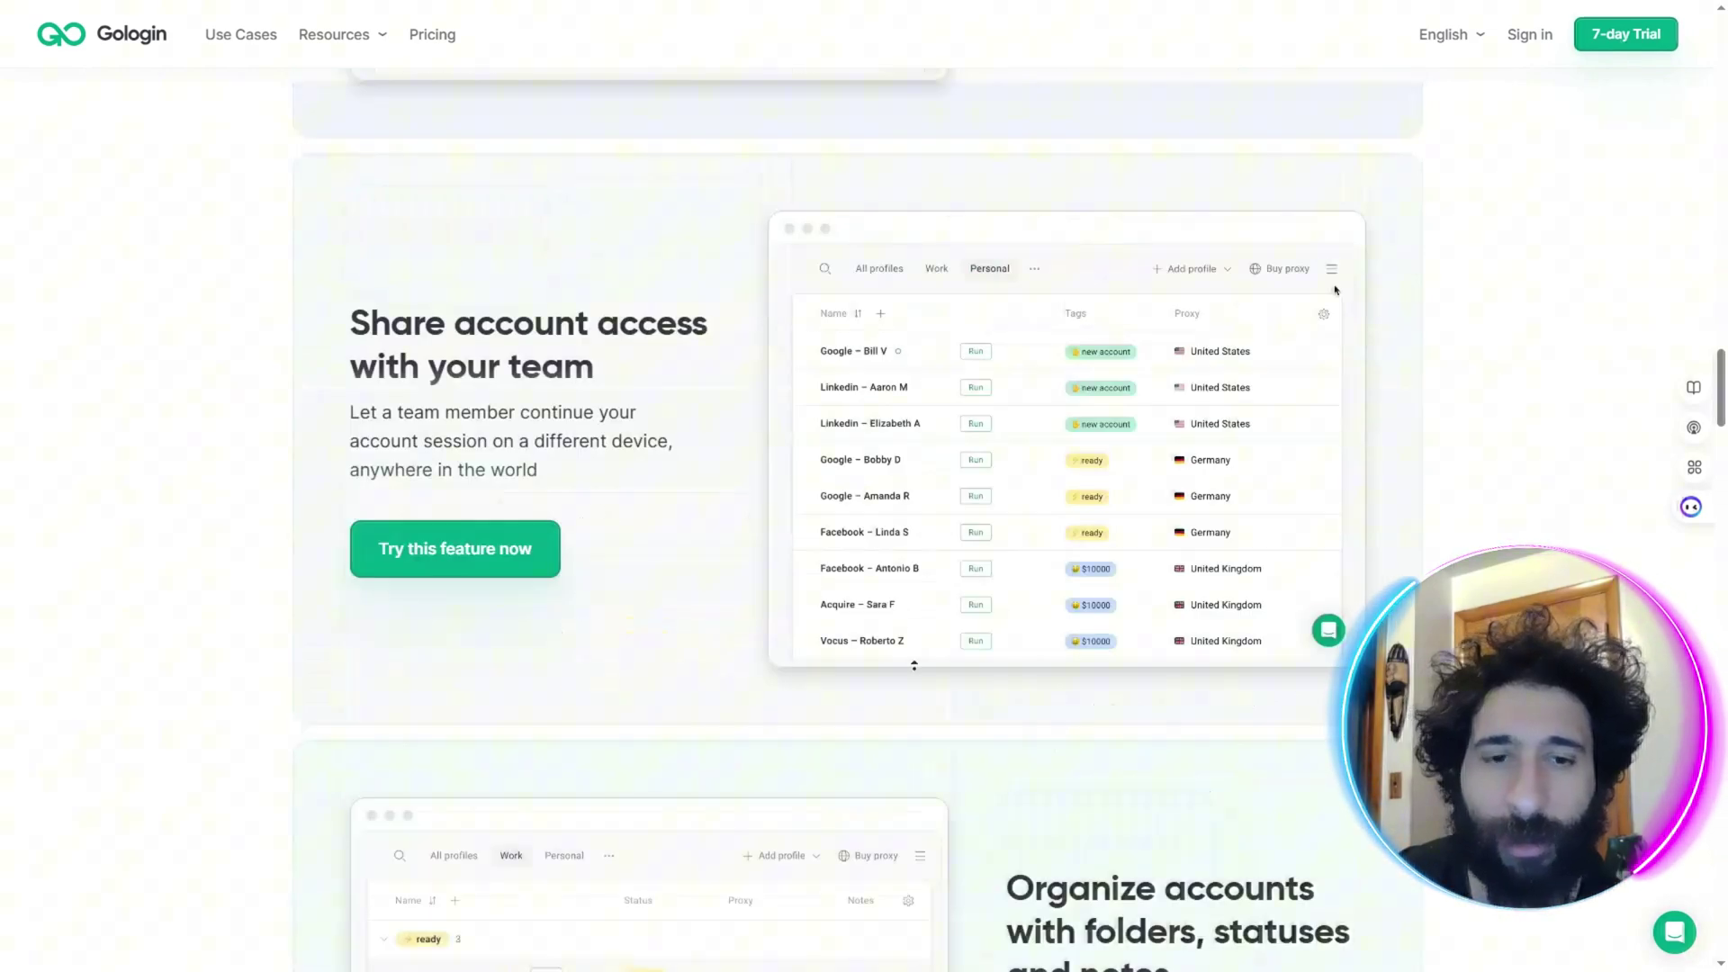
{"action": "scroll", "coordinate": [901, 621], "scroll_direction": "up", "scroll_amount": 15}
{"action": "scroll", "coordinate": [919, 234], "scroll_direction": "up", "scroll_amount": 5}
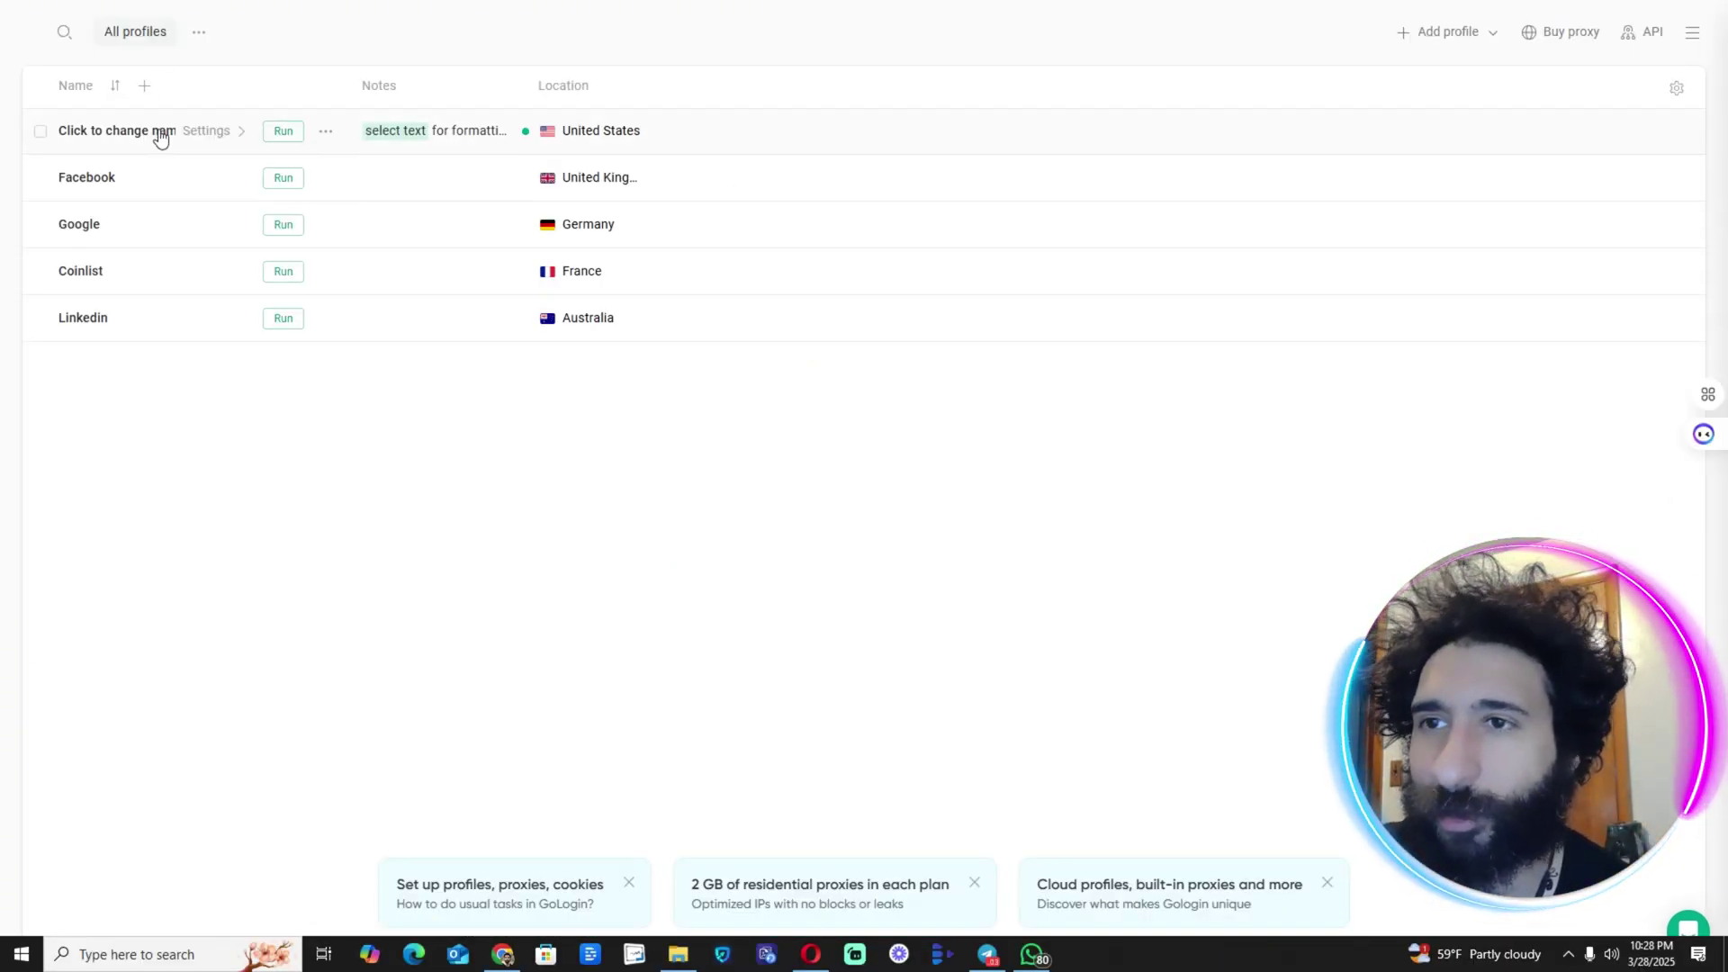
Step: Run the Facebook profile from its context menu, then start a new profile named 'profile 1'
{"action": "right_click", "coordinate": [303, 334]}
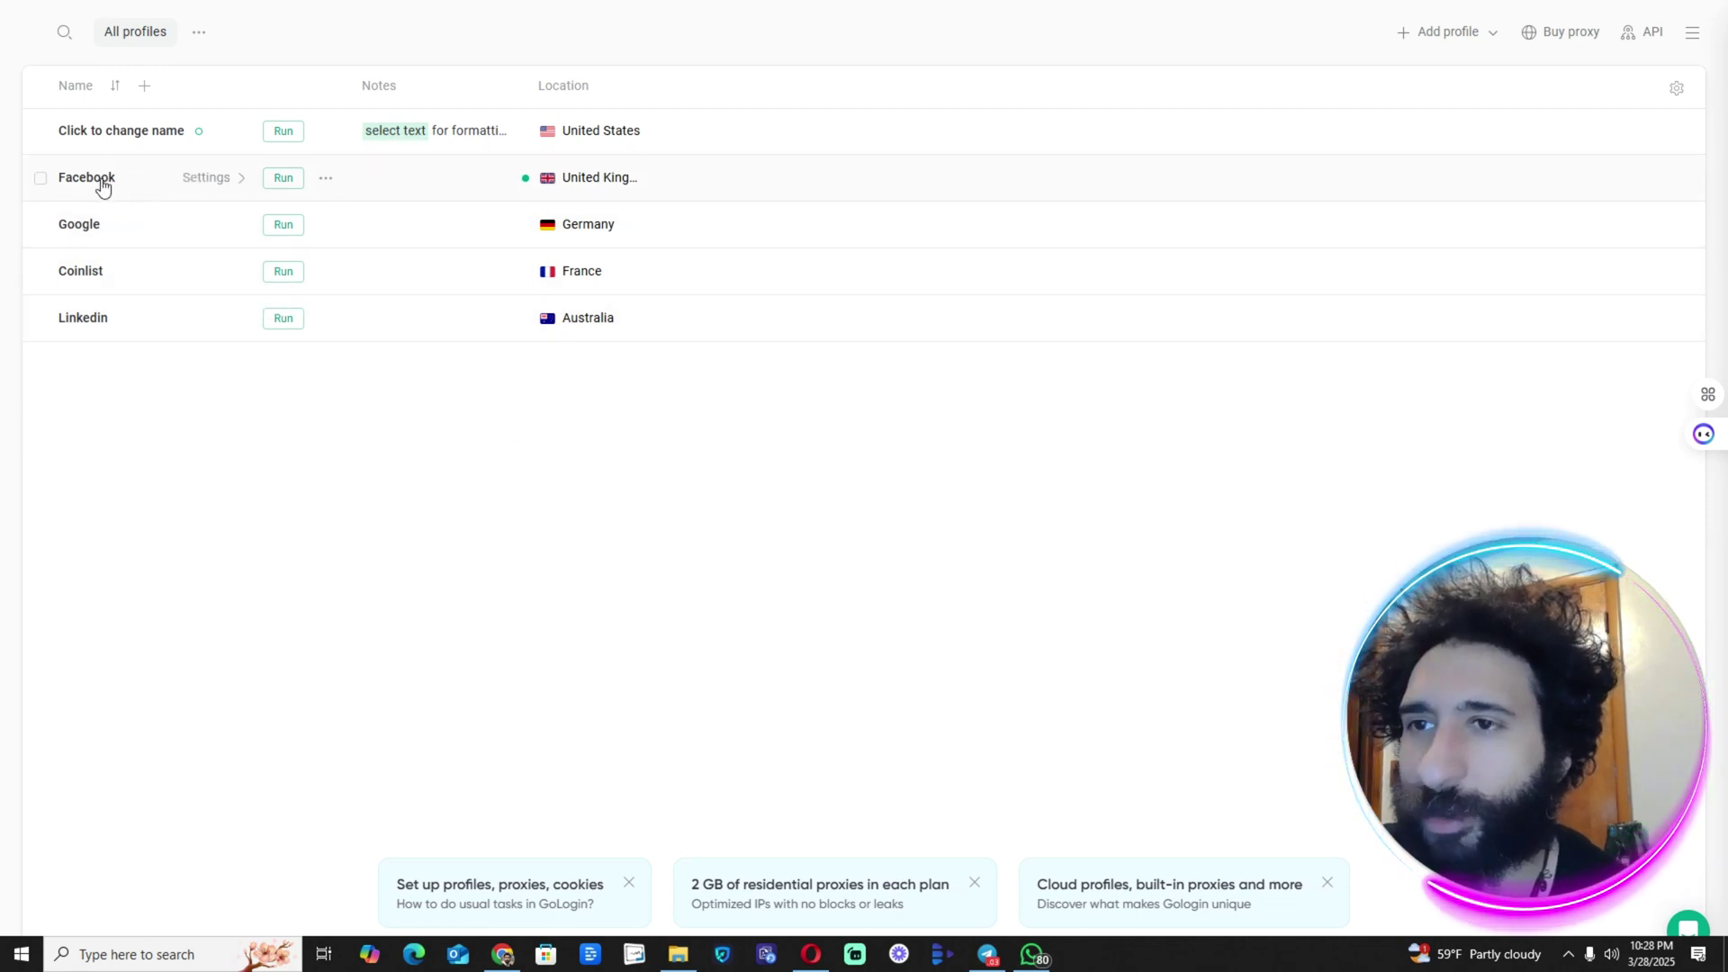
{"action": "left_click", "coordinate": [280, 179]}
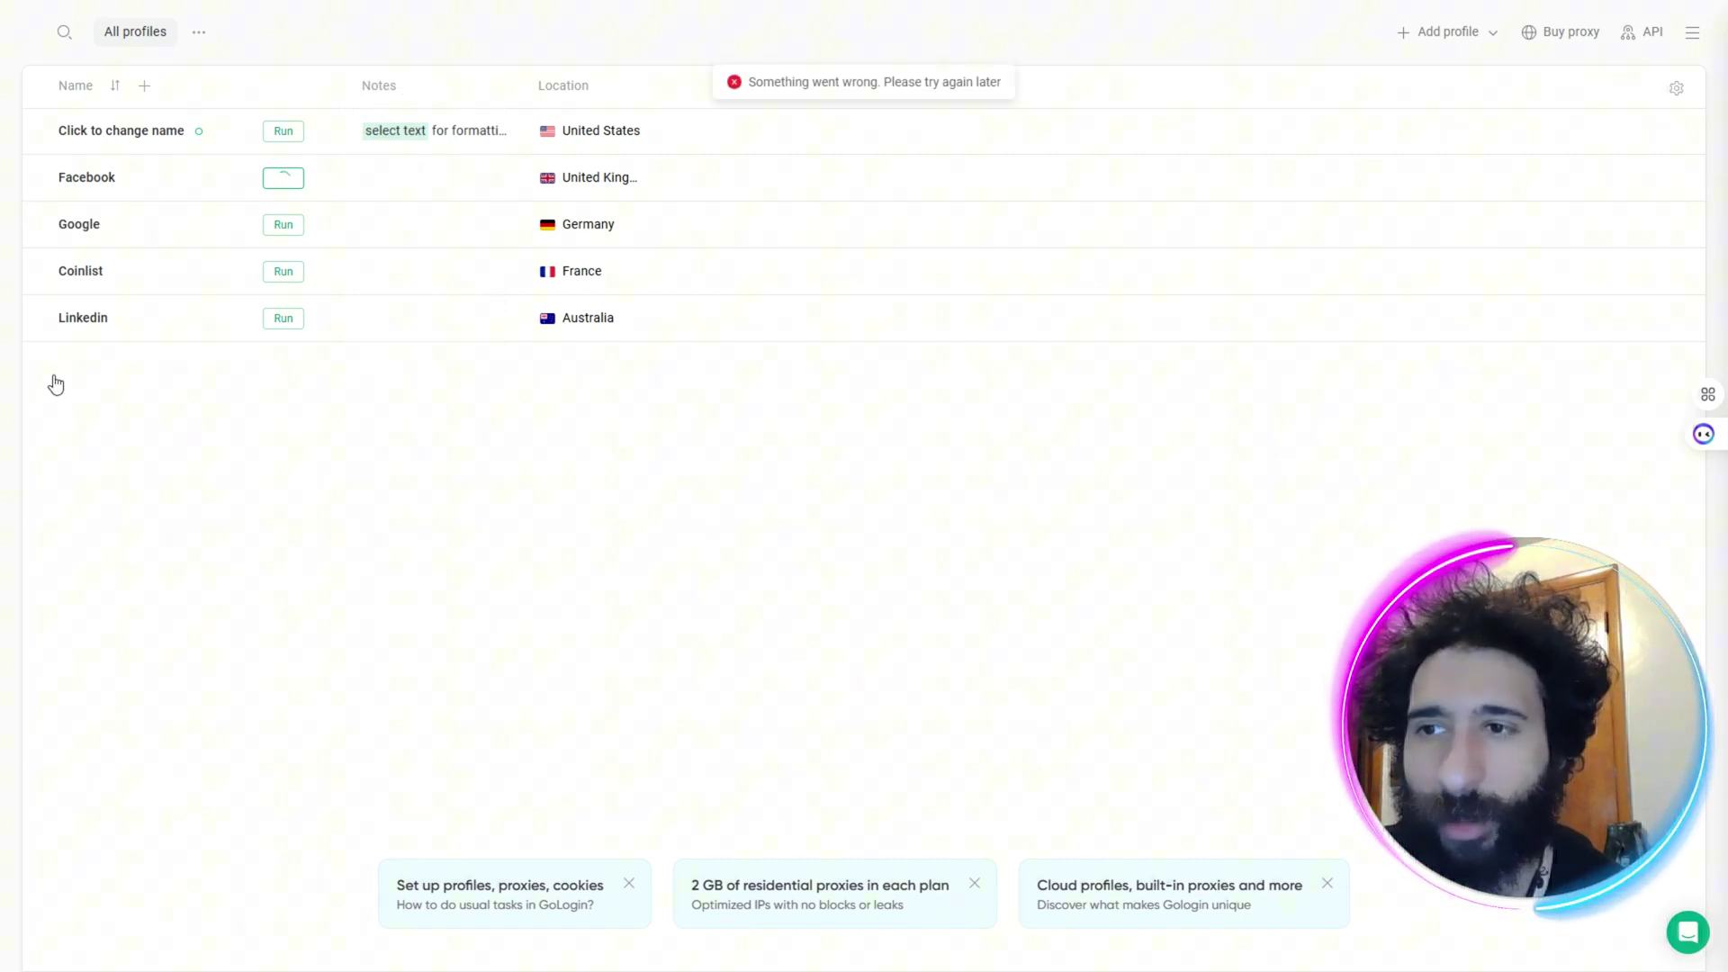
{"action": "left_click", "coordinate": [1446, 41]}
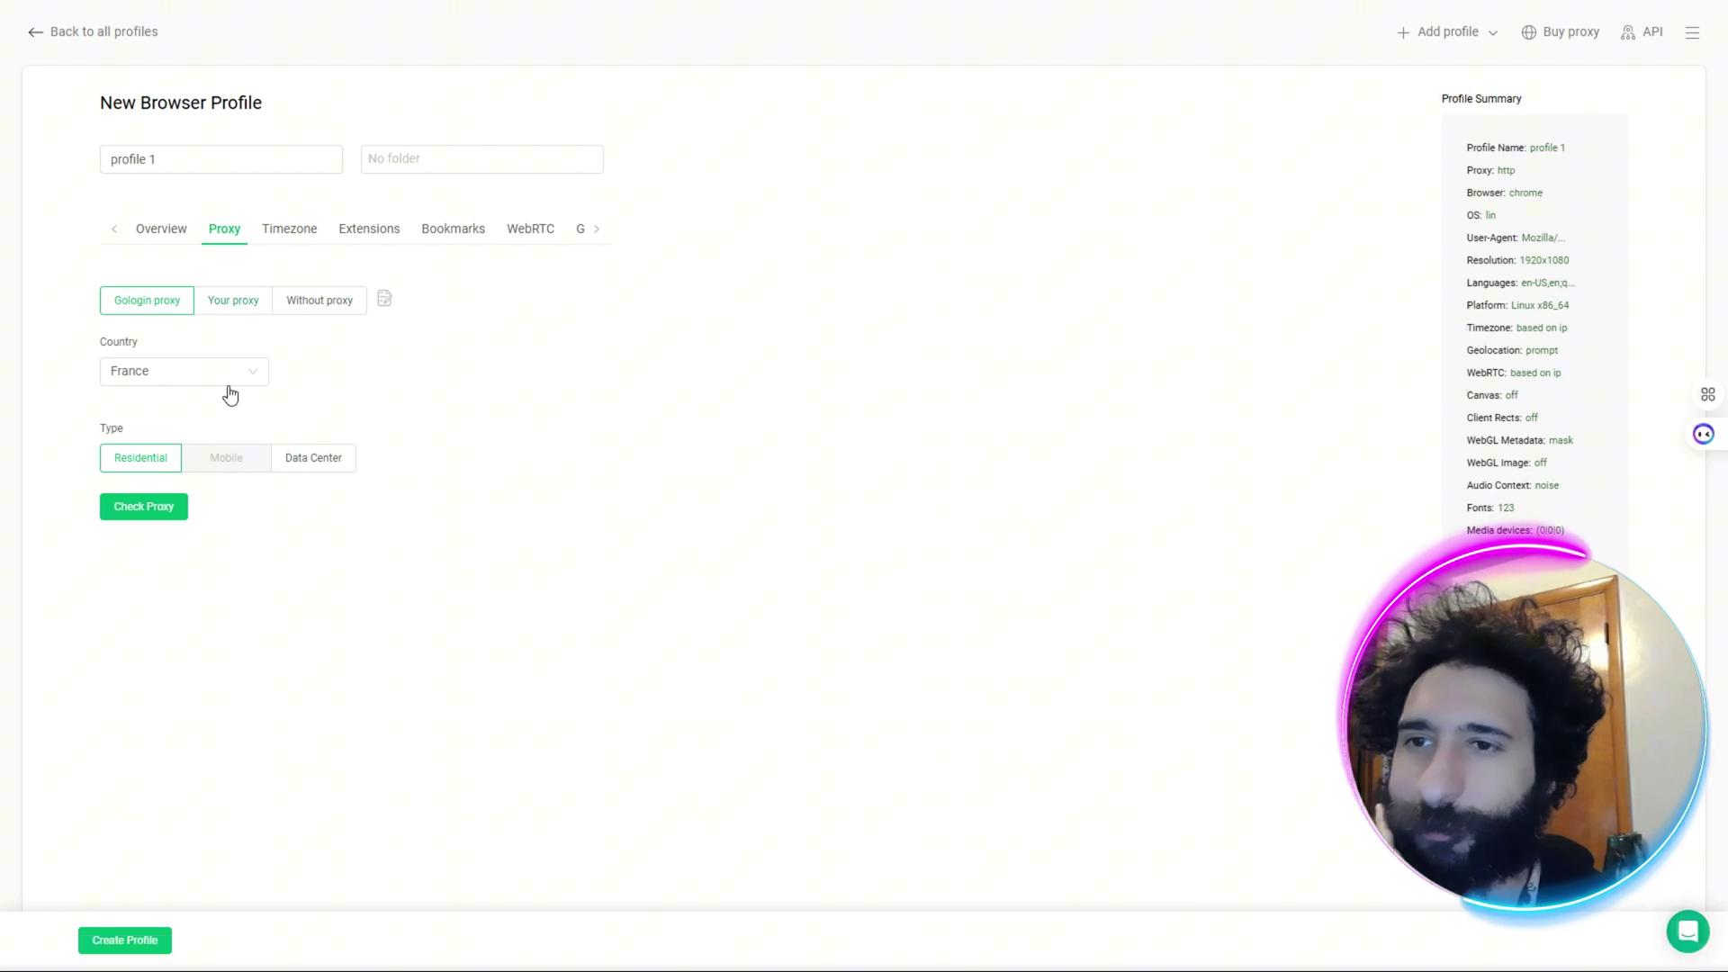
Step: Switch profile 1 to 'Your proxy', then show Proxy4u's residential credentials full screen
{"action": "left_click", "coordinate": [233, 300]}
{"action": "left_click", "coordinate": [513, 514]}
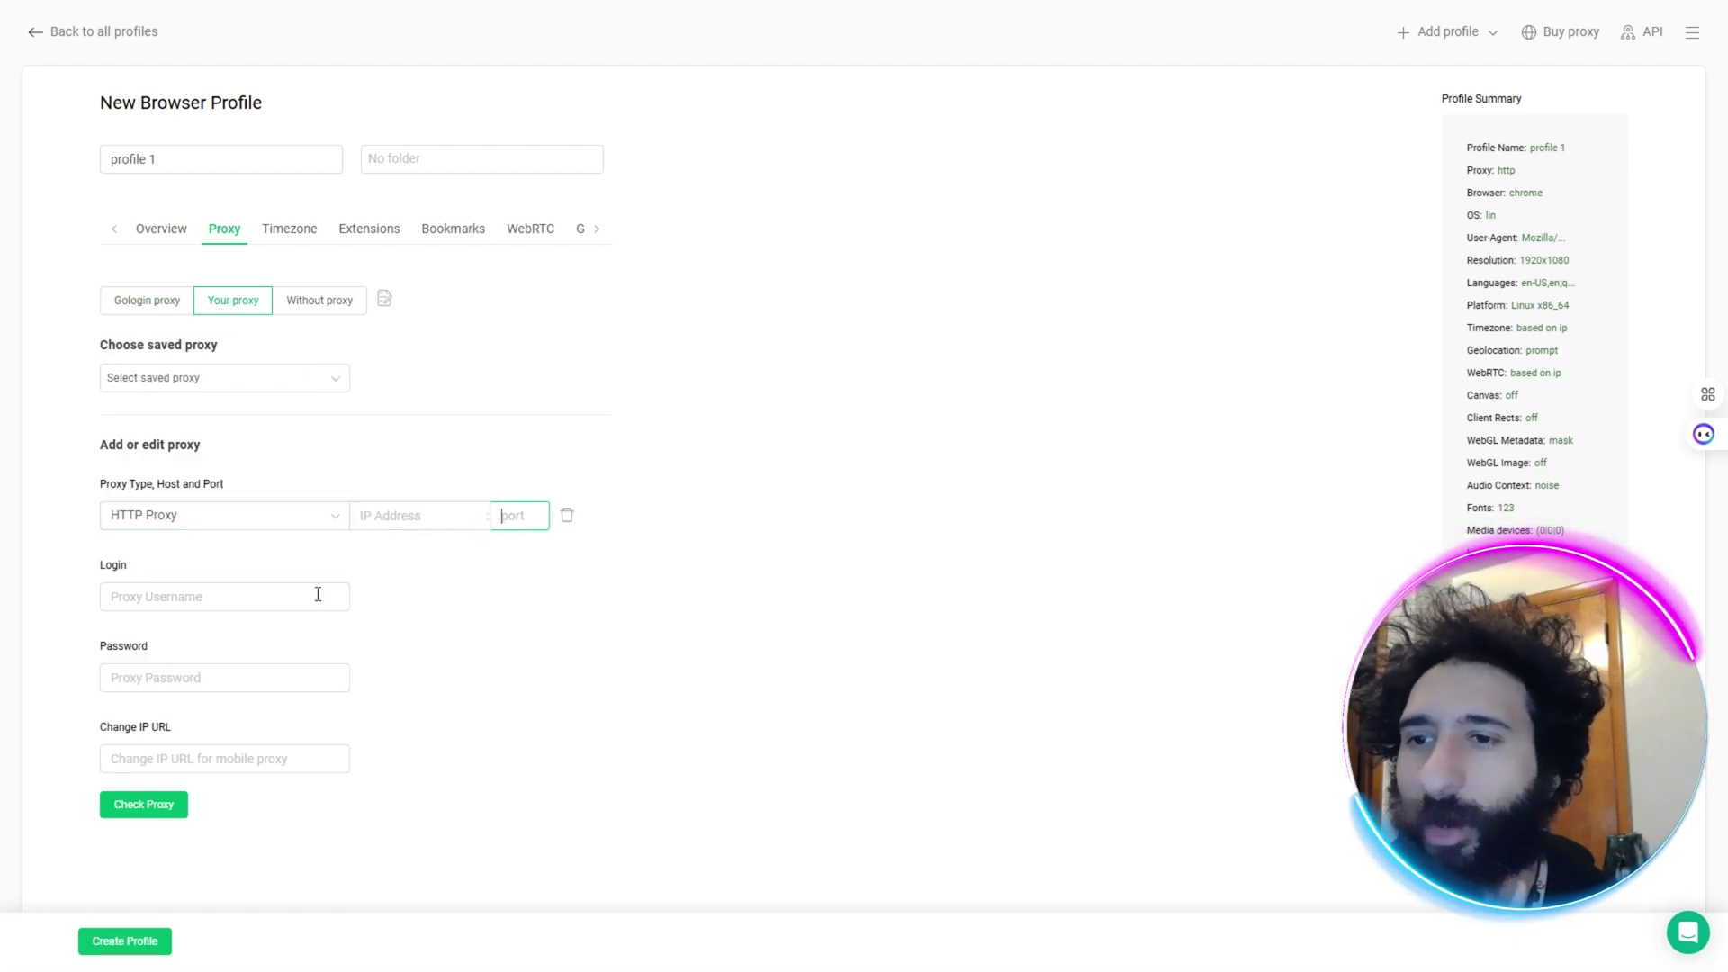
{"action": "left_click", "coordinate": [279, 603]}
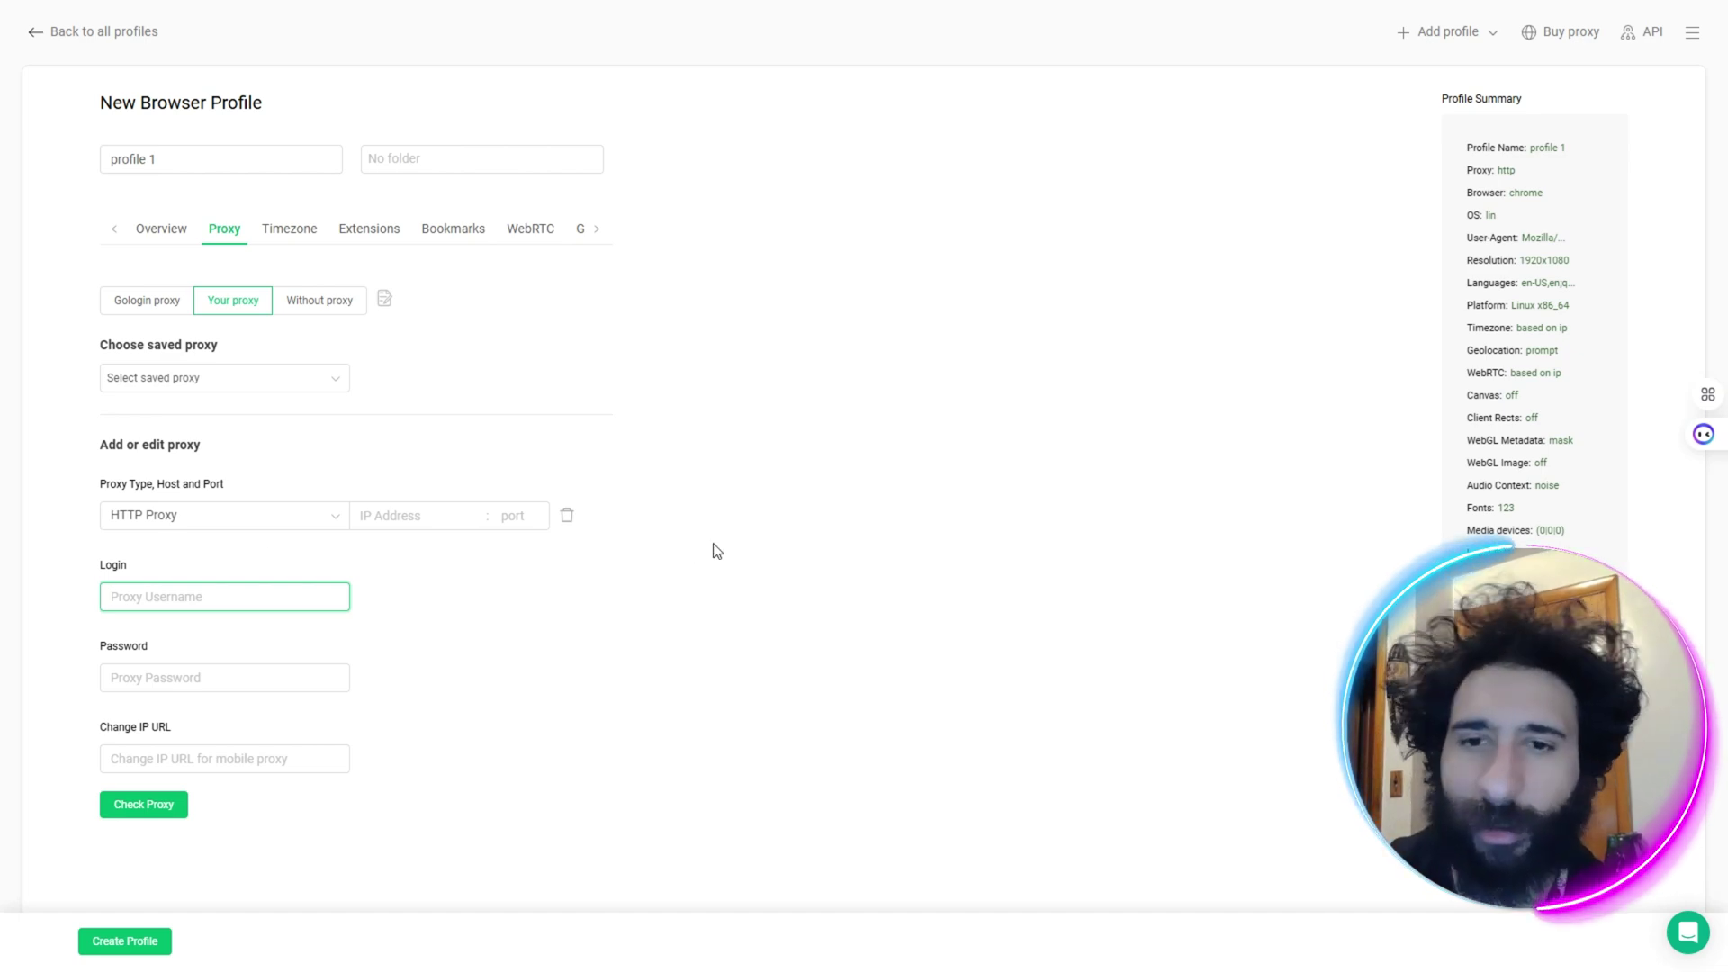
{"action": "left_click", "coordinate": [126, 18]}
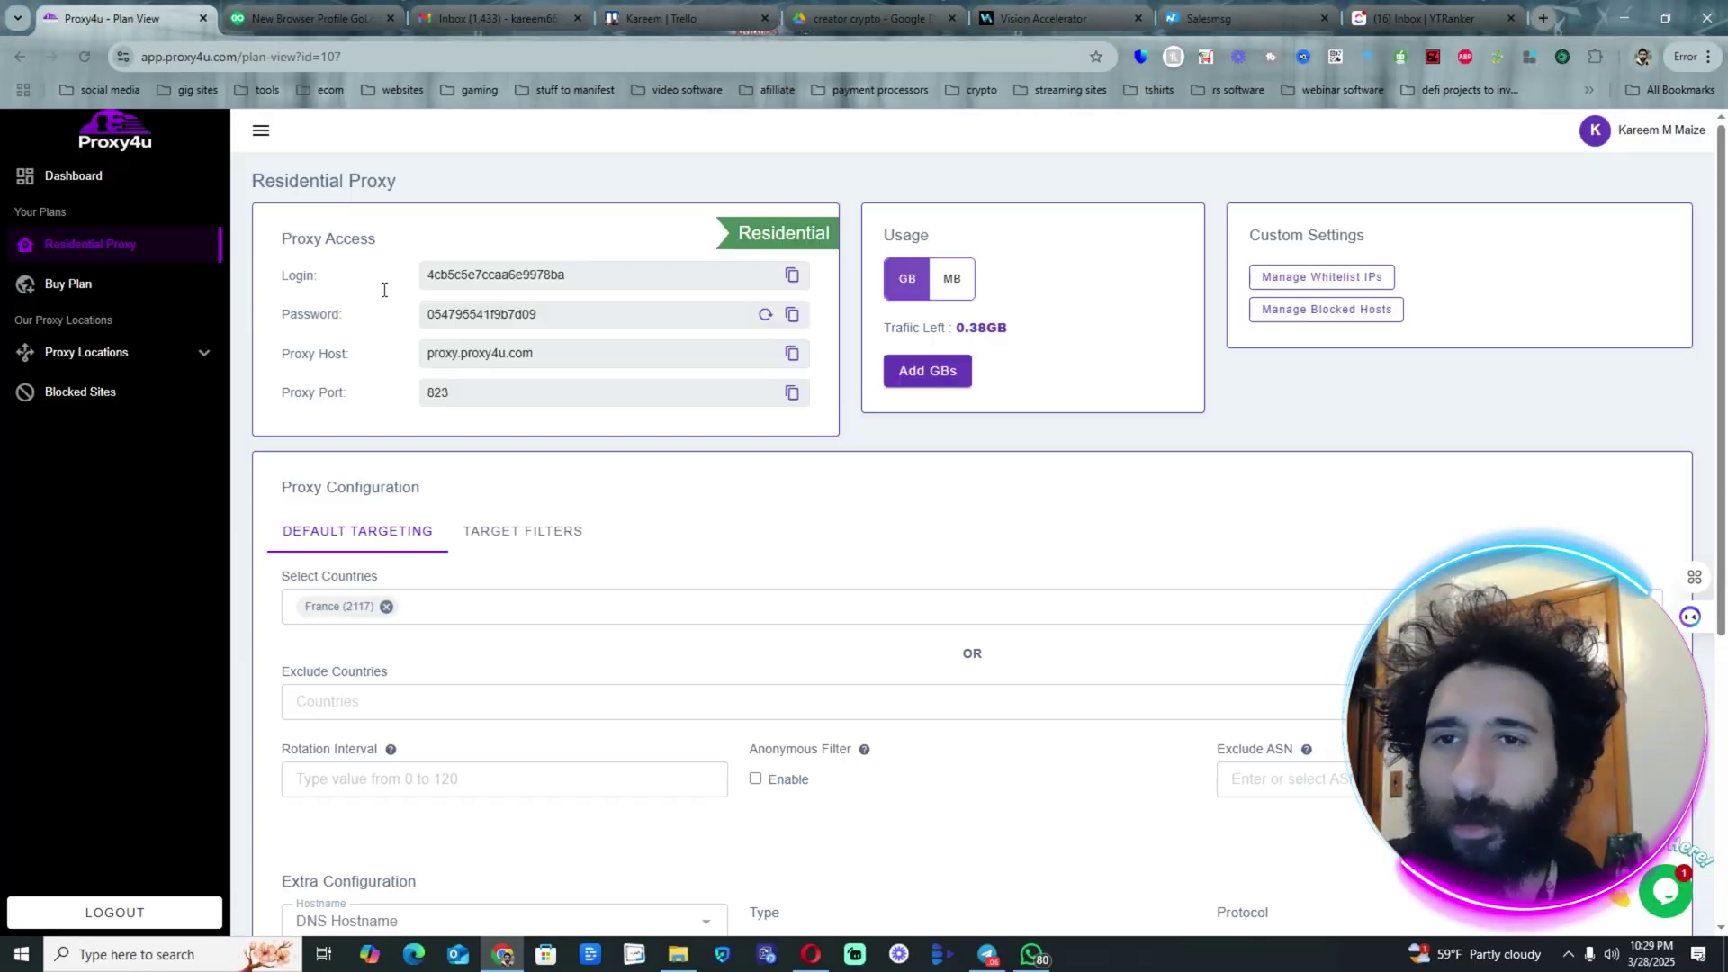
{"action": "key", "text": "F11"}
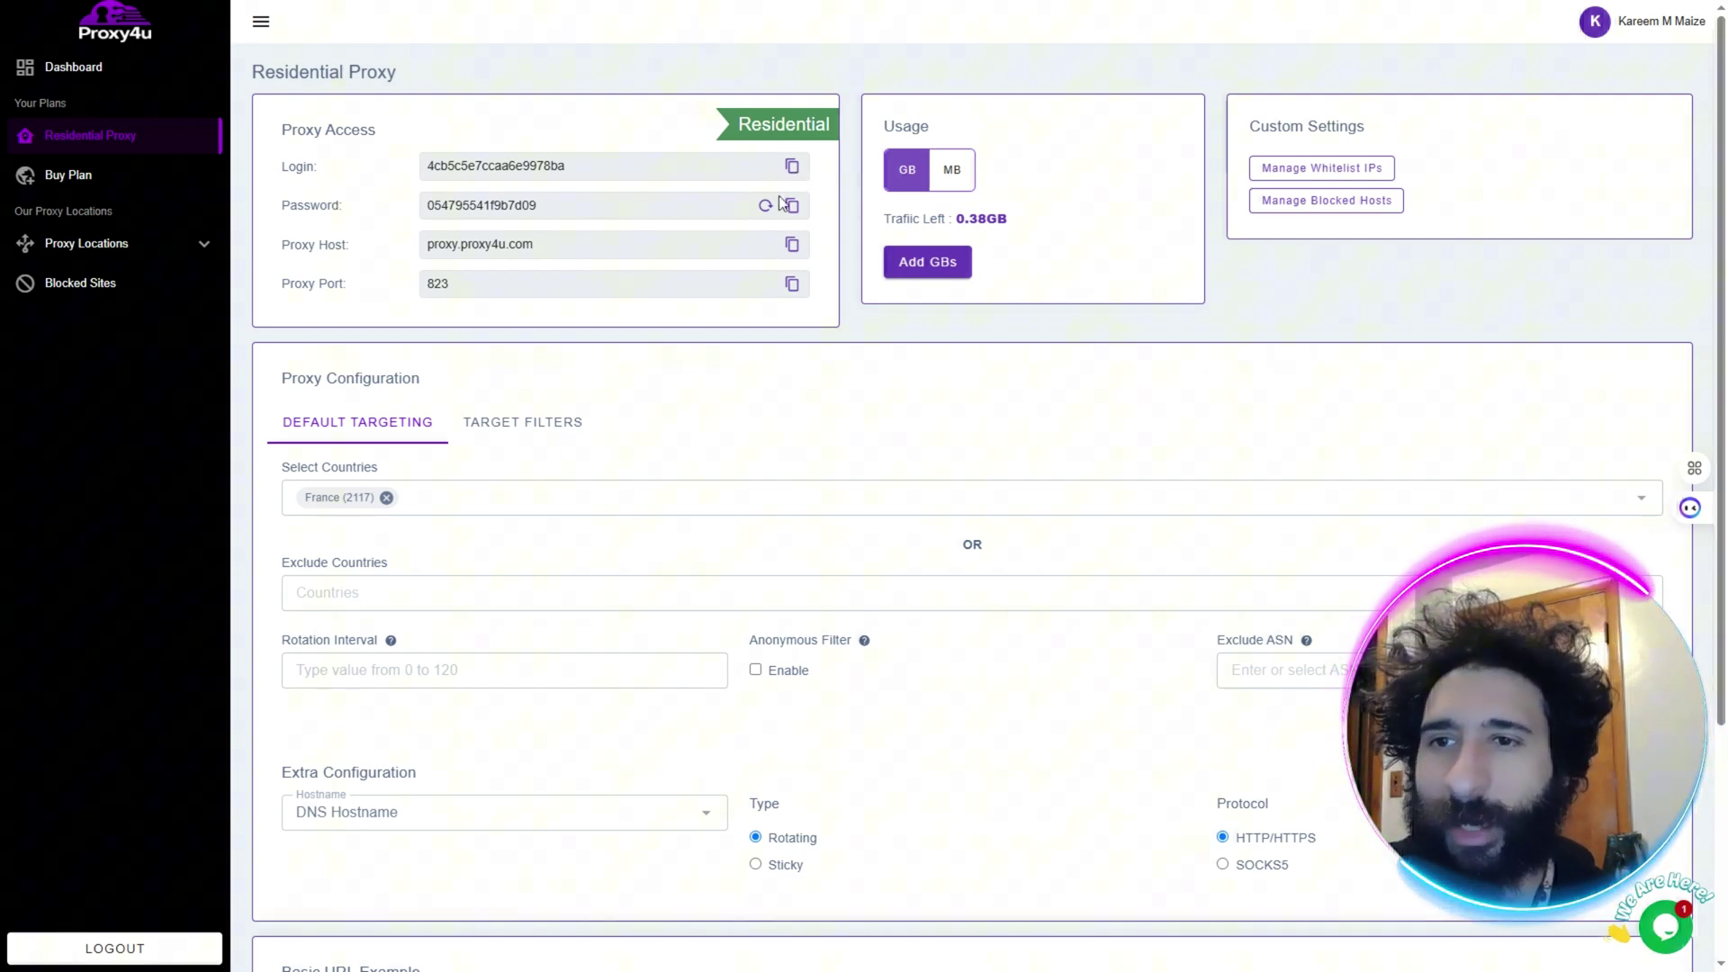
Step: Copy the Proxy4u port 823 into profile 1's proxy port field
{"action": "scroll", "coordinate": [657, 646], "scroll_direction": "down", "scroll_amount": 3}
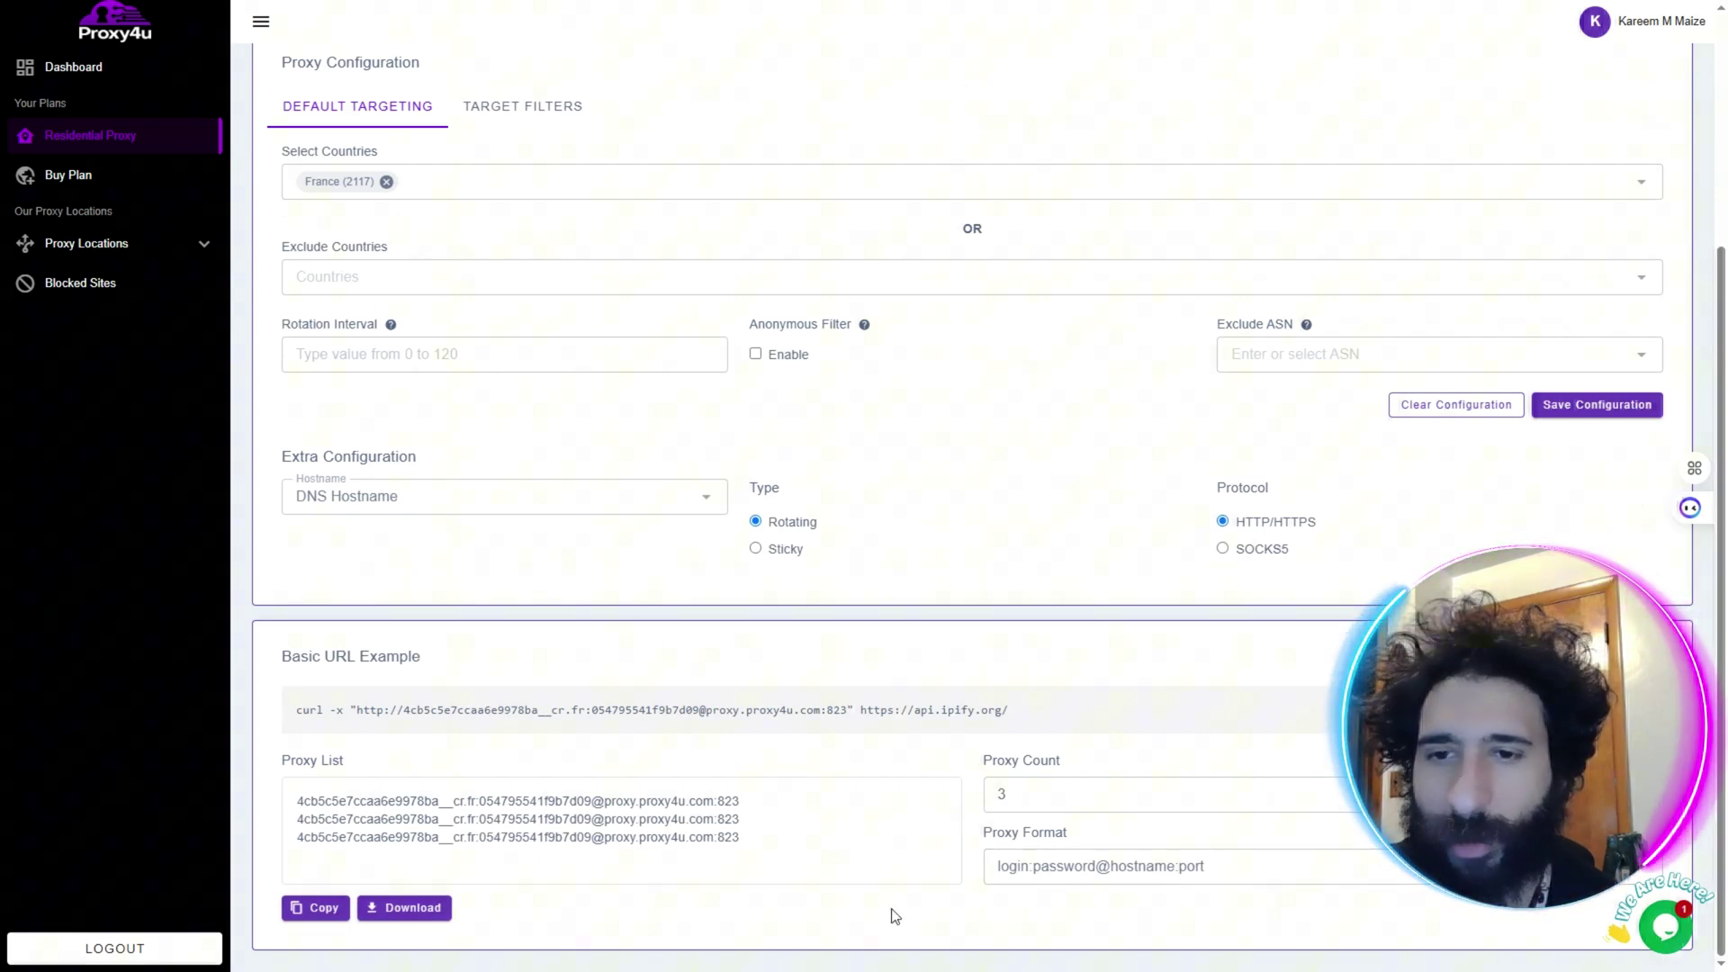
{"action": "scroll", "coordinate": [889, 569], "scroll_direction": "up", "scroll_amount": 3}
{"action": "scroll", "coordinate": [675, 725], "scroll_direction": "down", "scroll_amount": 3}
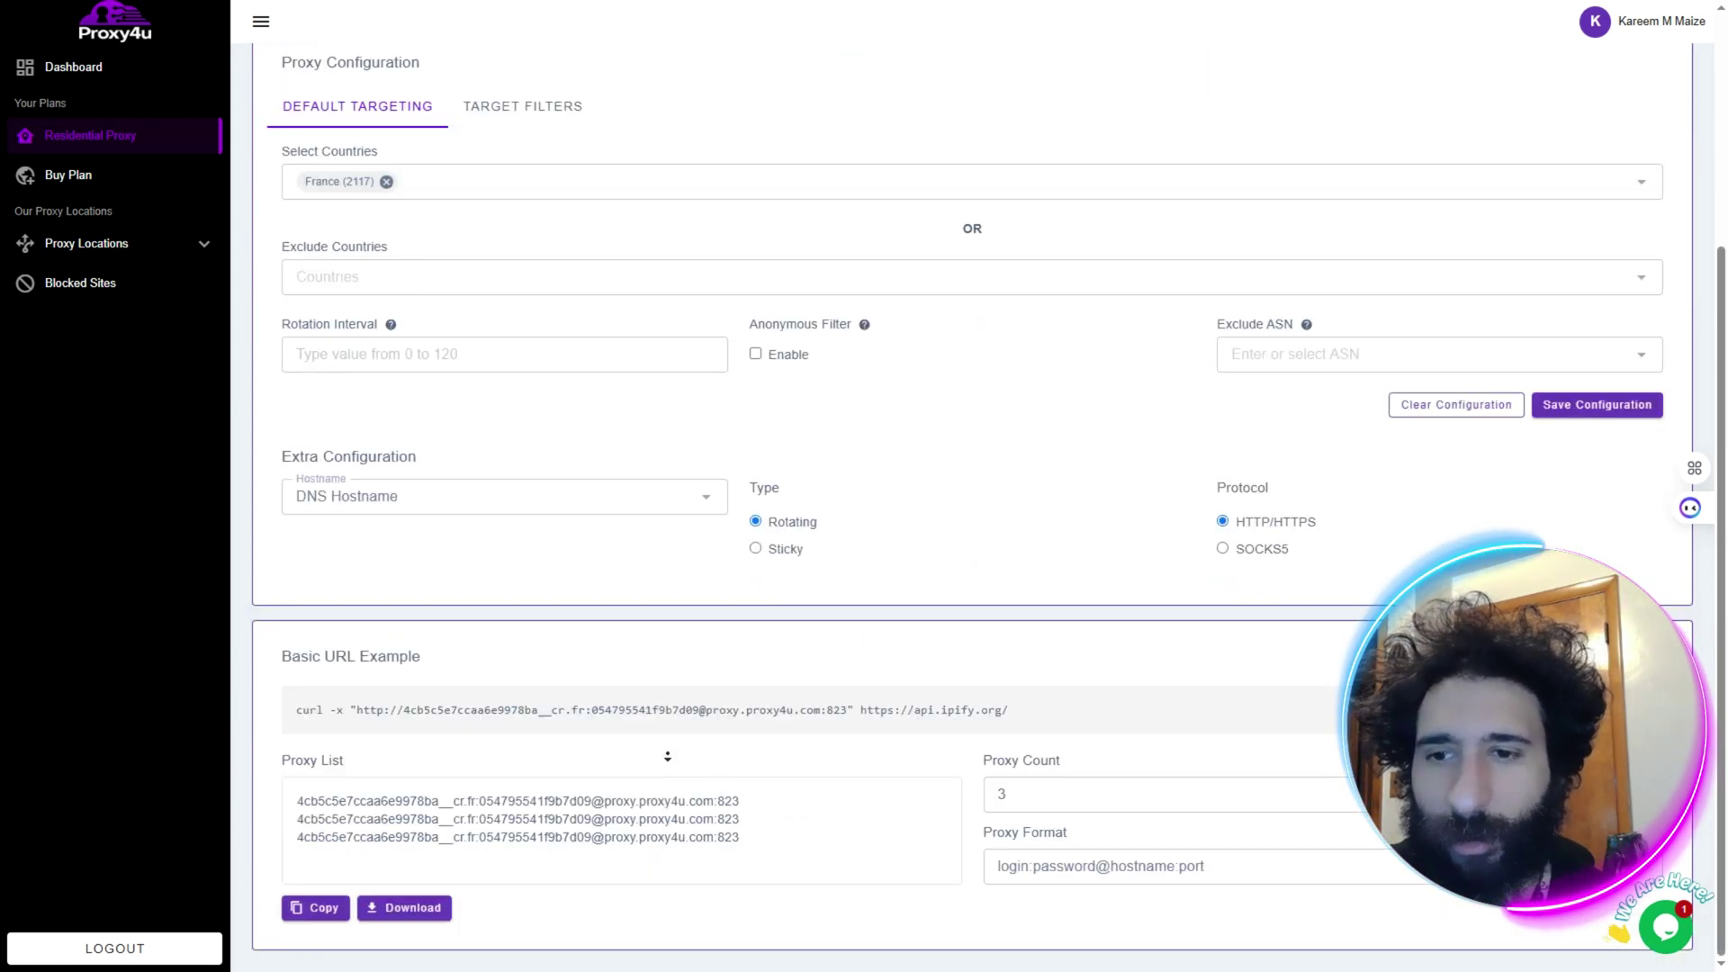
{"action": "scroll", "coordinate": [681, 498], "scroll_direction": "up", "scroll_amount": 3}
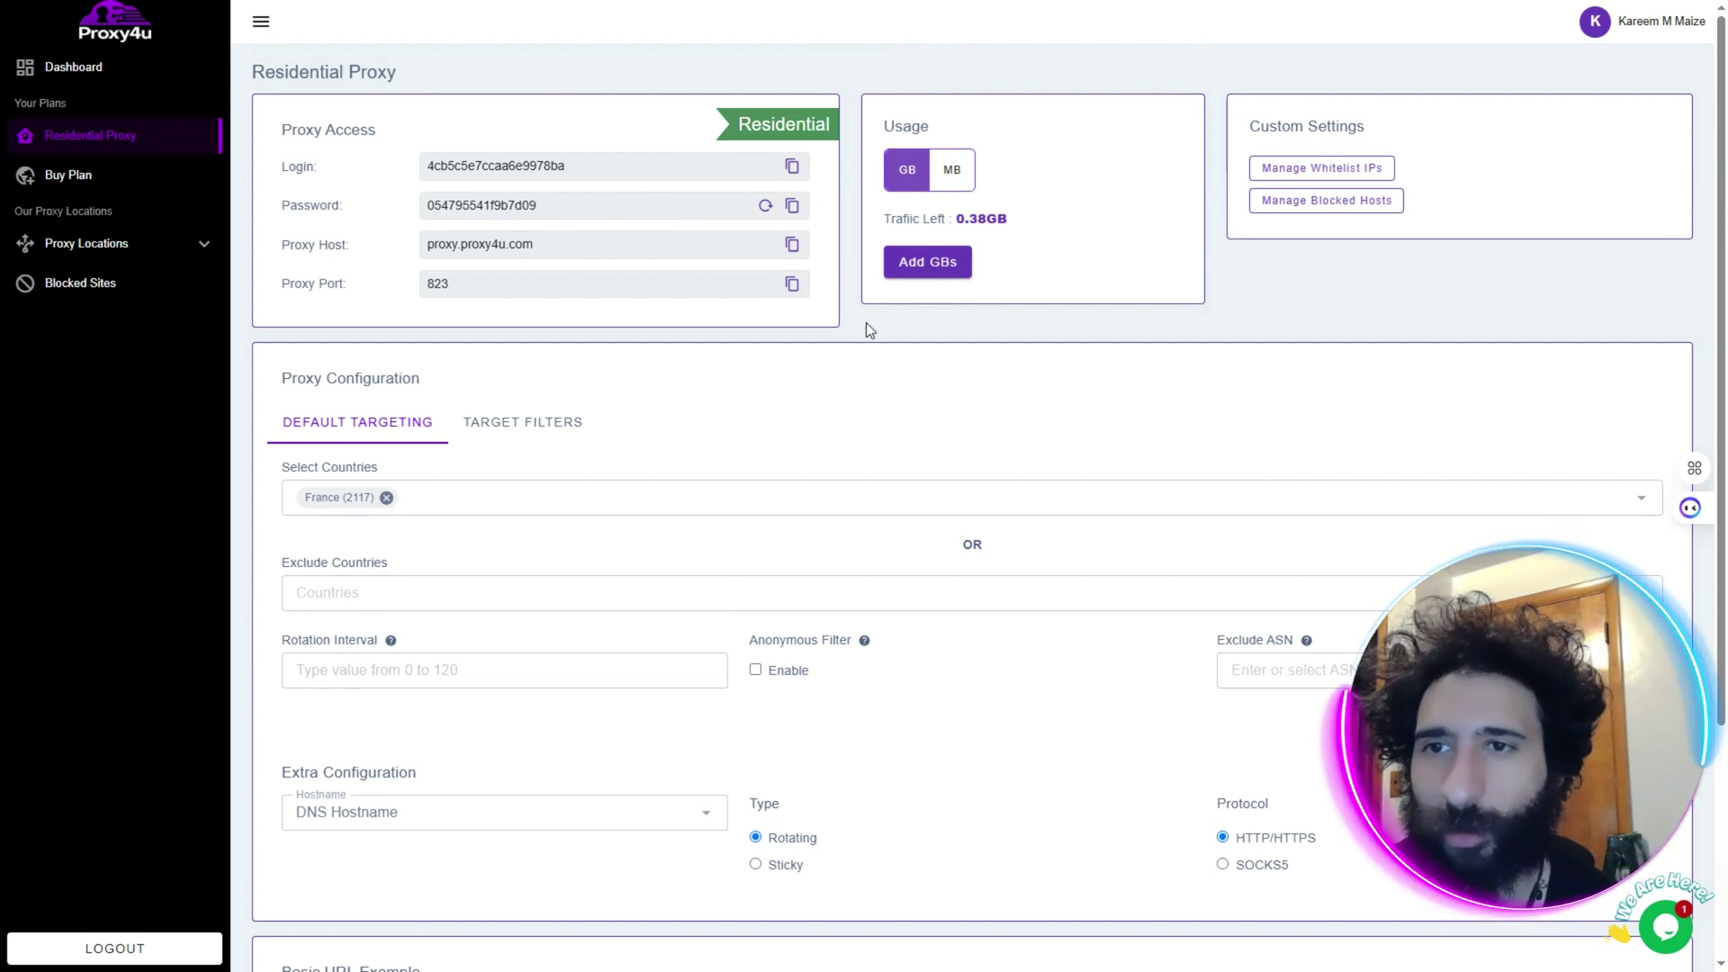
{"action": "left_click", "coordinate": [792, 283]}
{"action": "key", "text": "alt+Tab"}
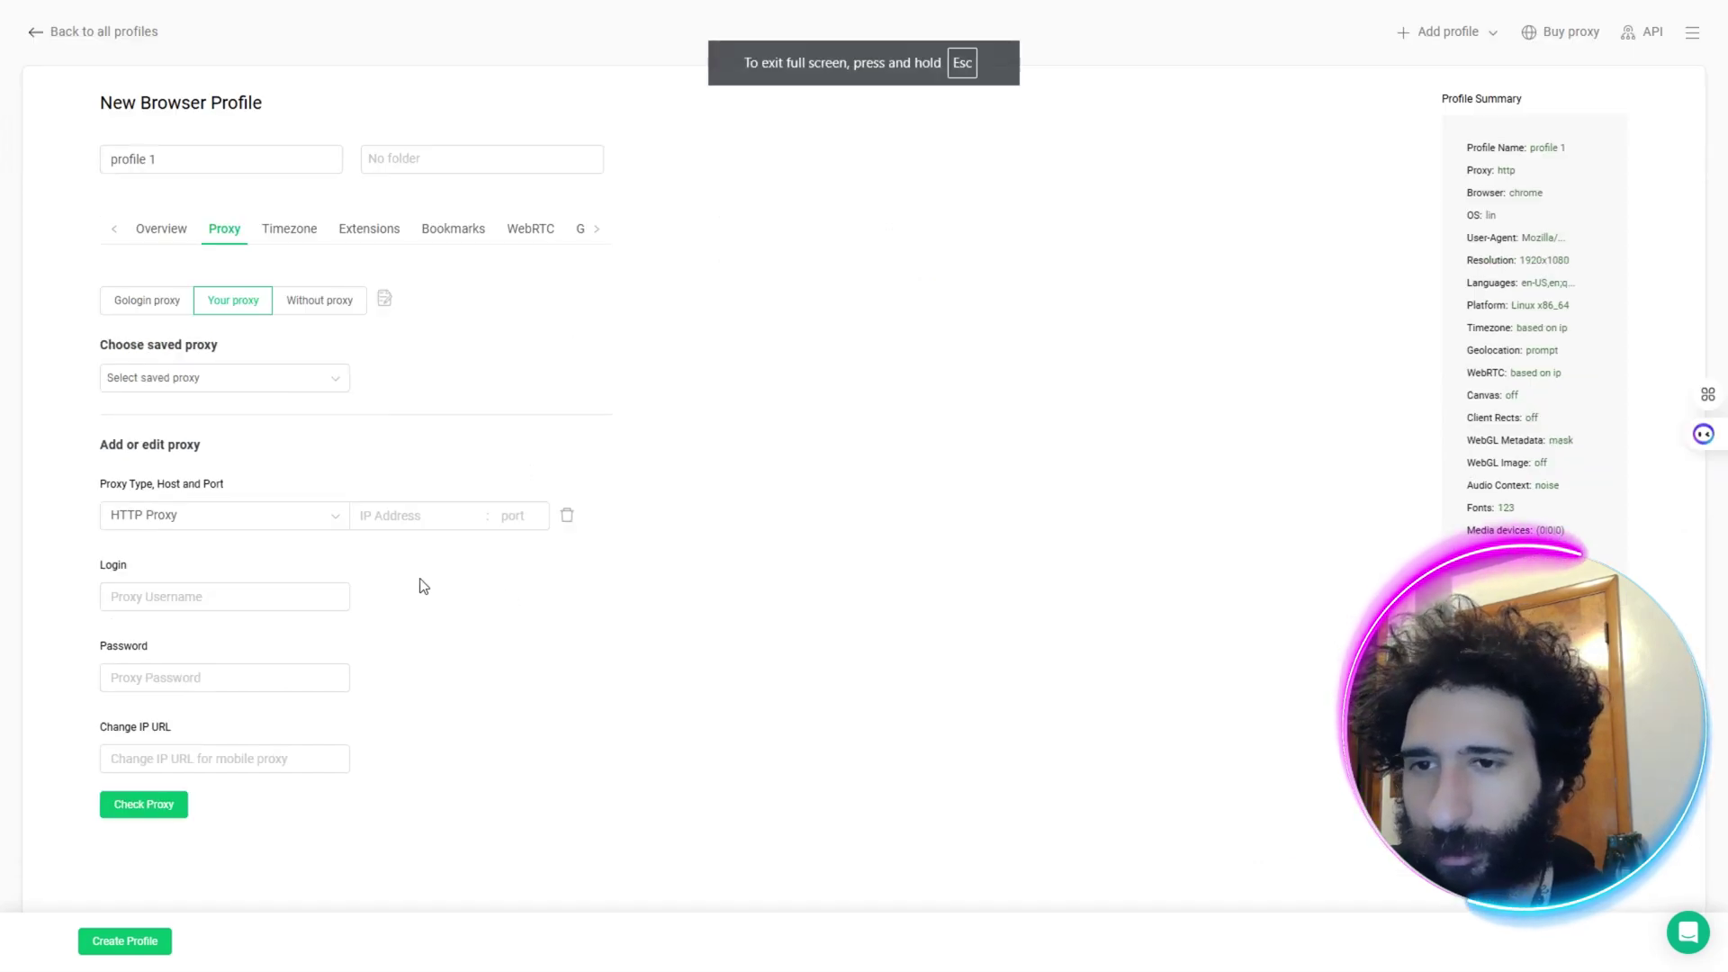
{"action": "left_click", "coordinate": [537, 582]}
{"action": "key", "text": "Escape"}
Step: Copy the proxy host proxy.proxy4u.com into the Gologin host field
{"action": "left_click", "coordinate": [124, 25]}
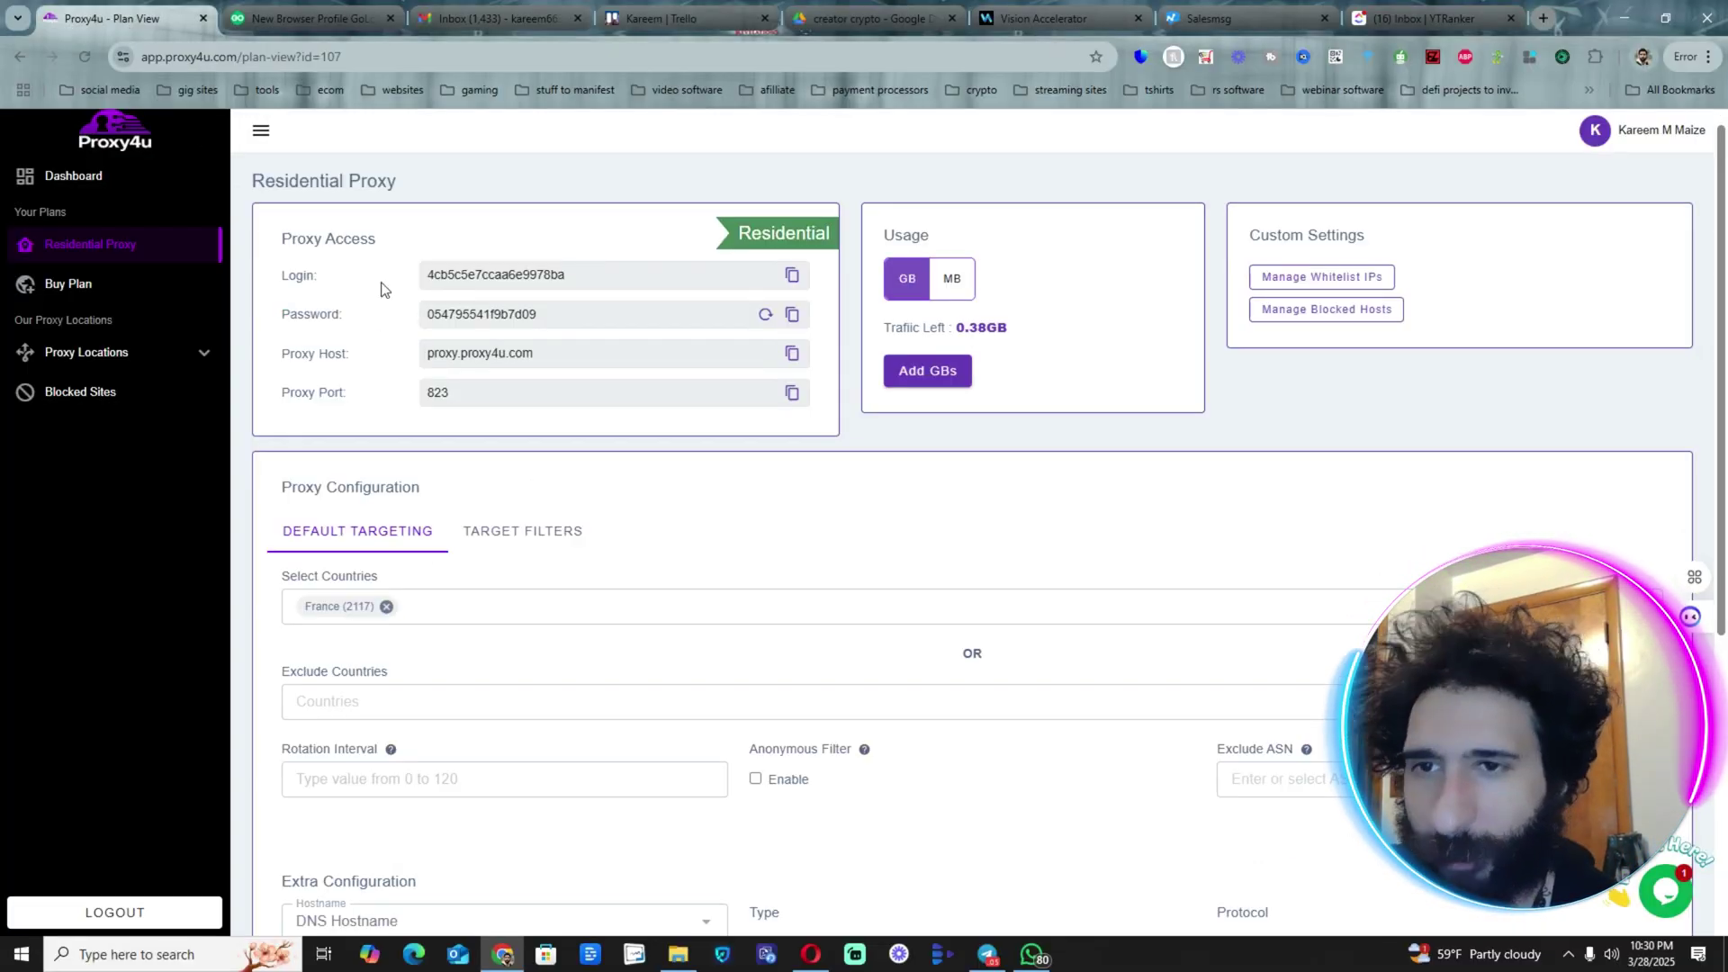
{"action": "left_click", "coordinate": [792, 353]}
{"action": "key", "text": "ctrl+Tab"}
{"action": "left_click", "coordinate": [407, 625]}
{"action": "key", "text": "ctrl+v"}
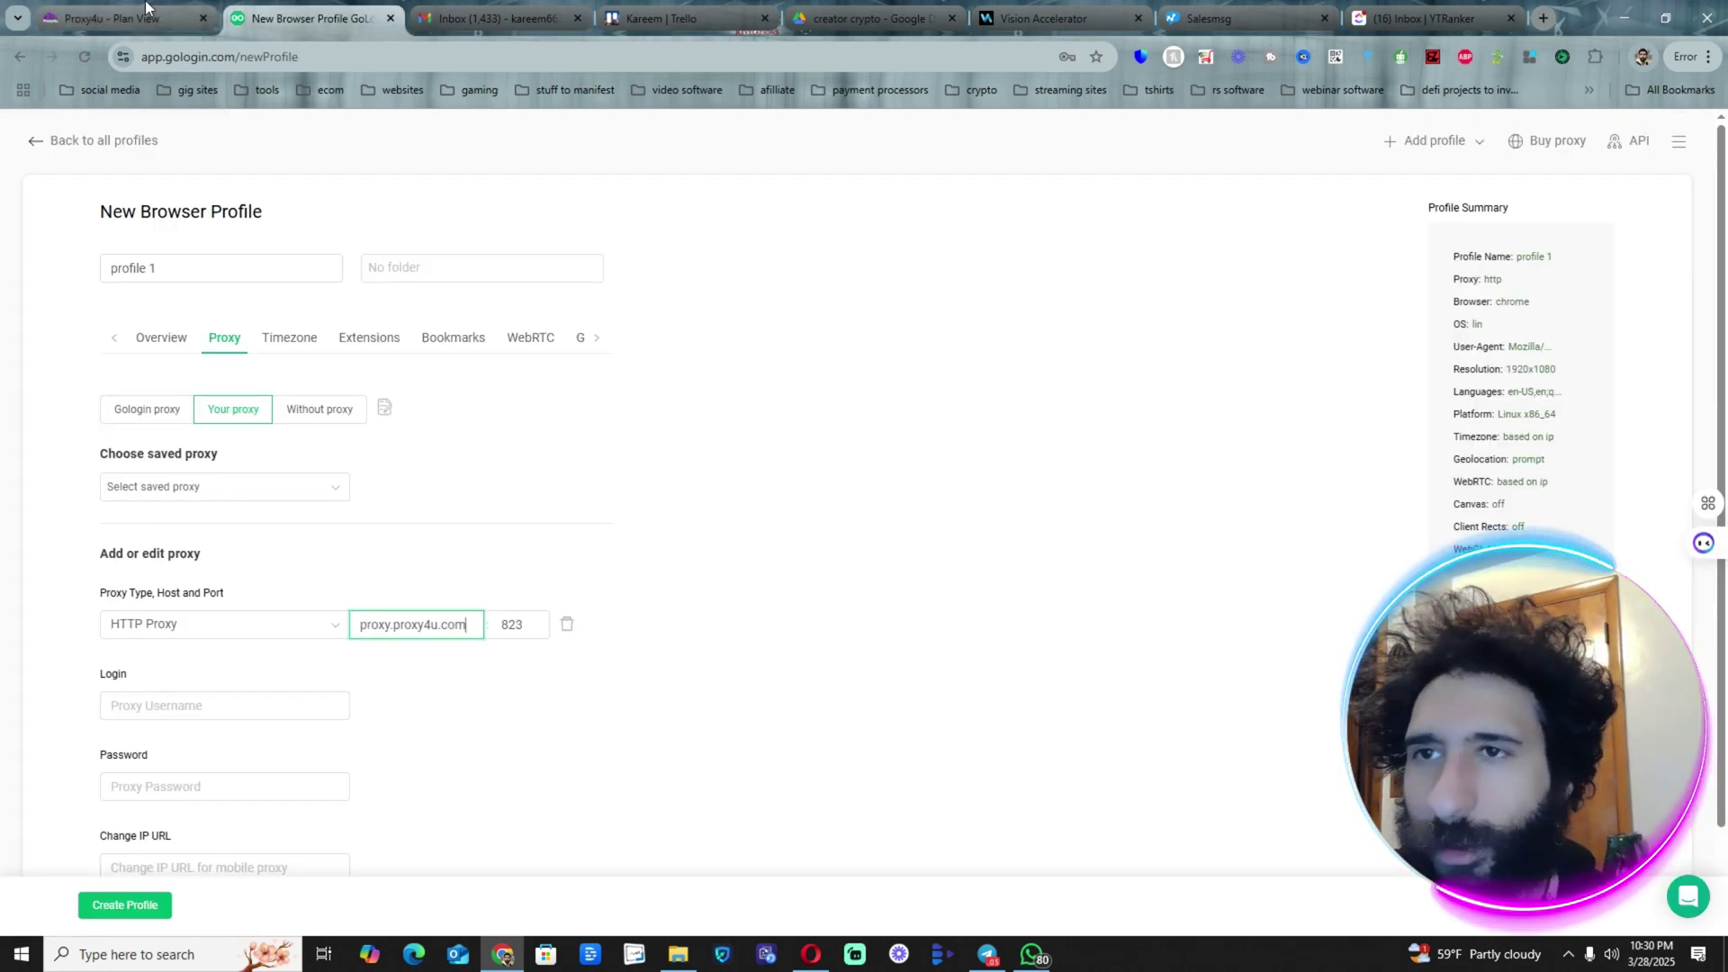
Step: Copy the Proxy4u proxy password into profile 1's password field
{"action": "left_click", "coordinate": [509, 624]}
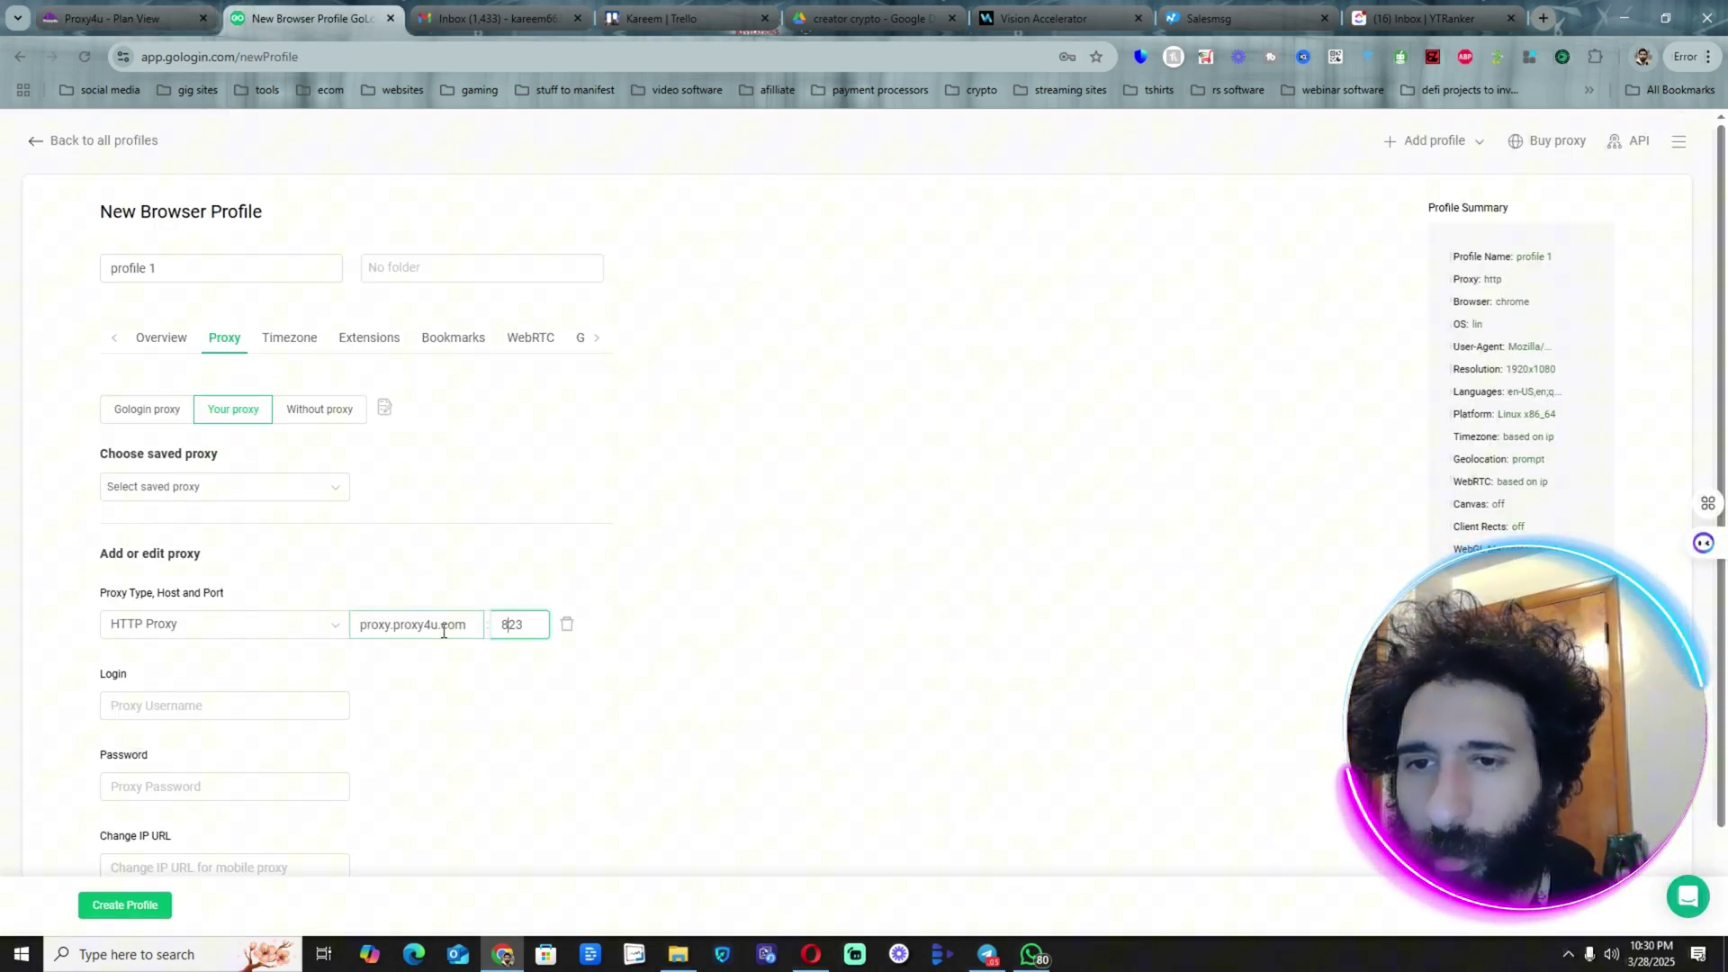
{"action": "left_click", "coordinate": [468, 625]}
{"action": "left_click", "coordinate": [124, 18]}
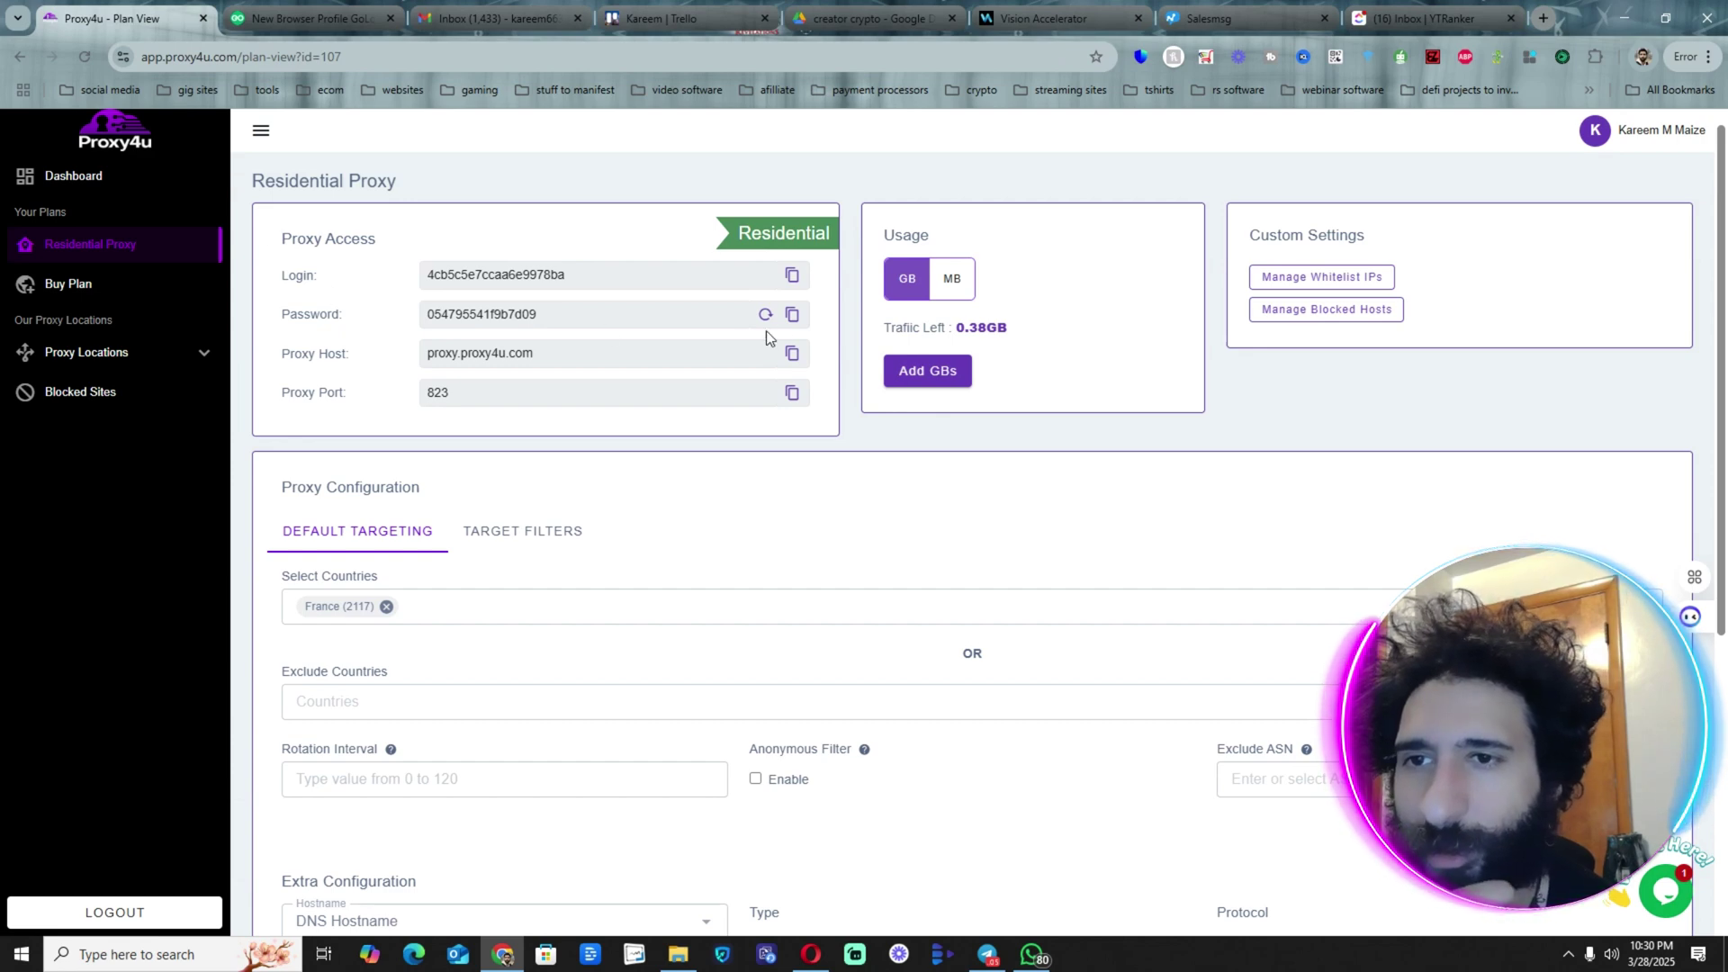
{"action": "left_click", "coordinate": [792, 314]}
{"action": "key", "text": "ctrl+Tab"}
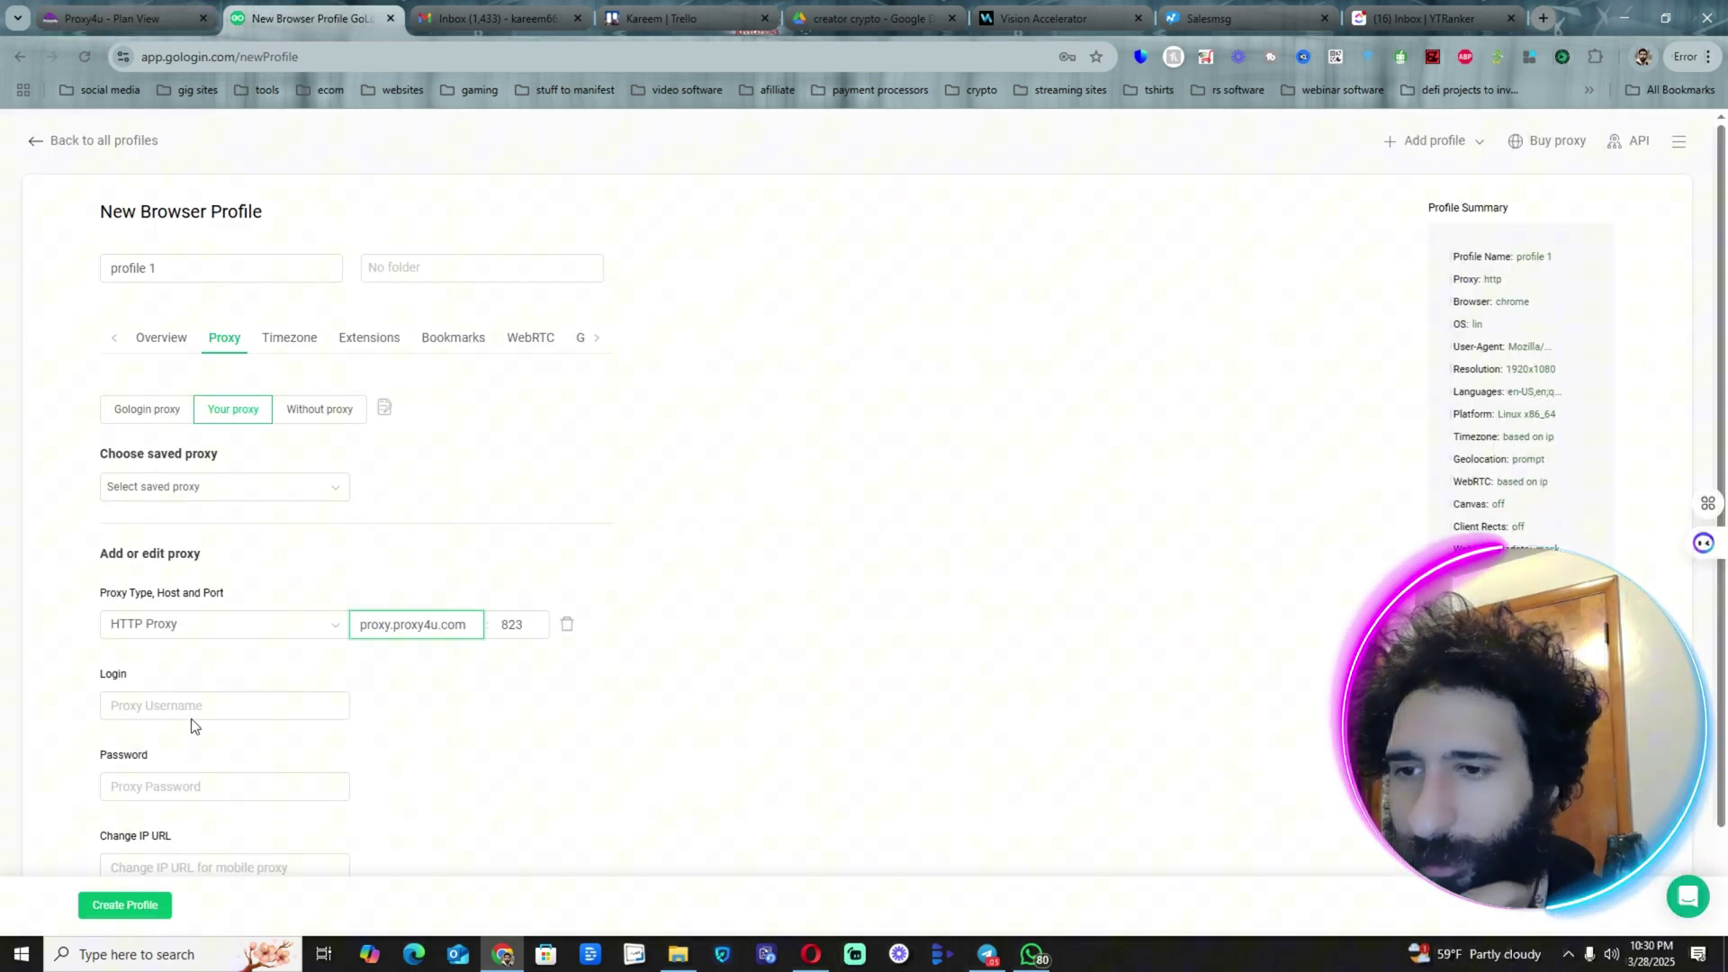
{"action": "left_click", "coordinate": [184, 795]}
{"action": "key", "text": "ctrl+v"}
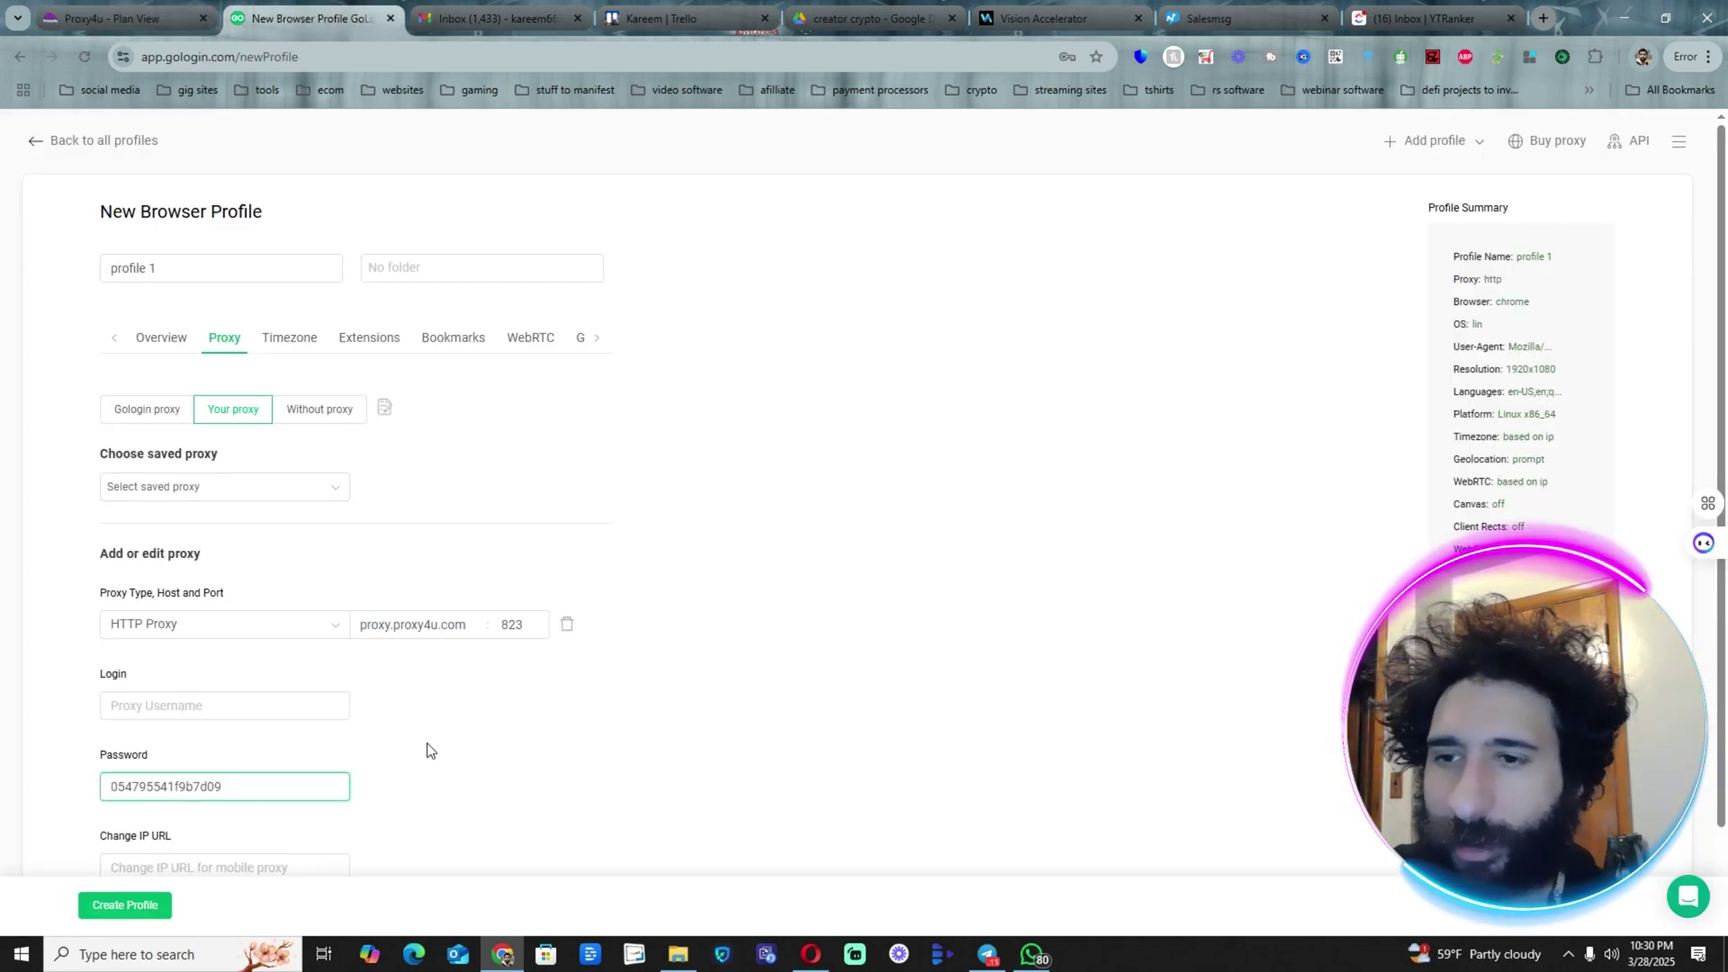
Step: Copy the Proxy4u proxy login into profile 1's login field
{"action": "left_click", "coordinate": [79, 14]}
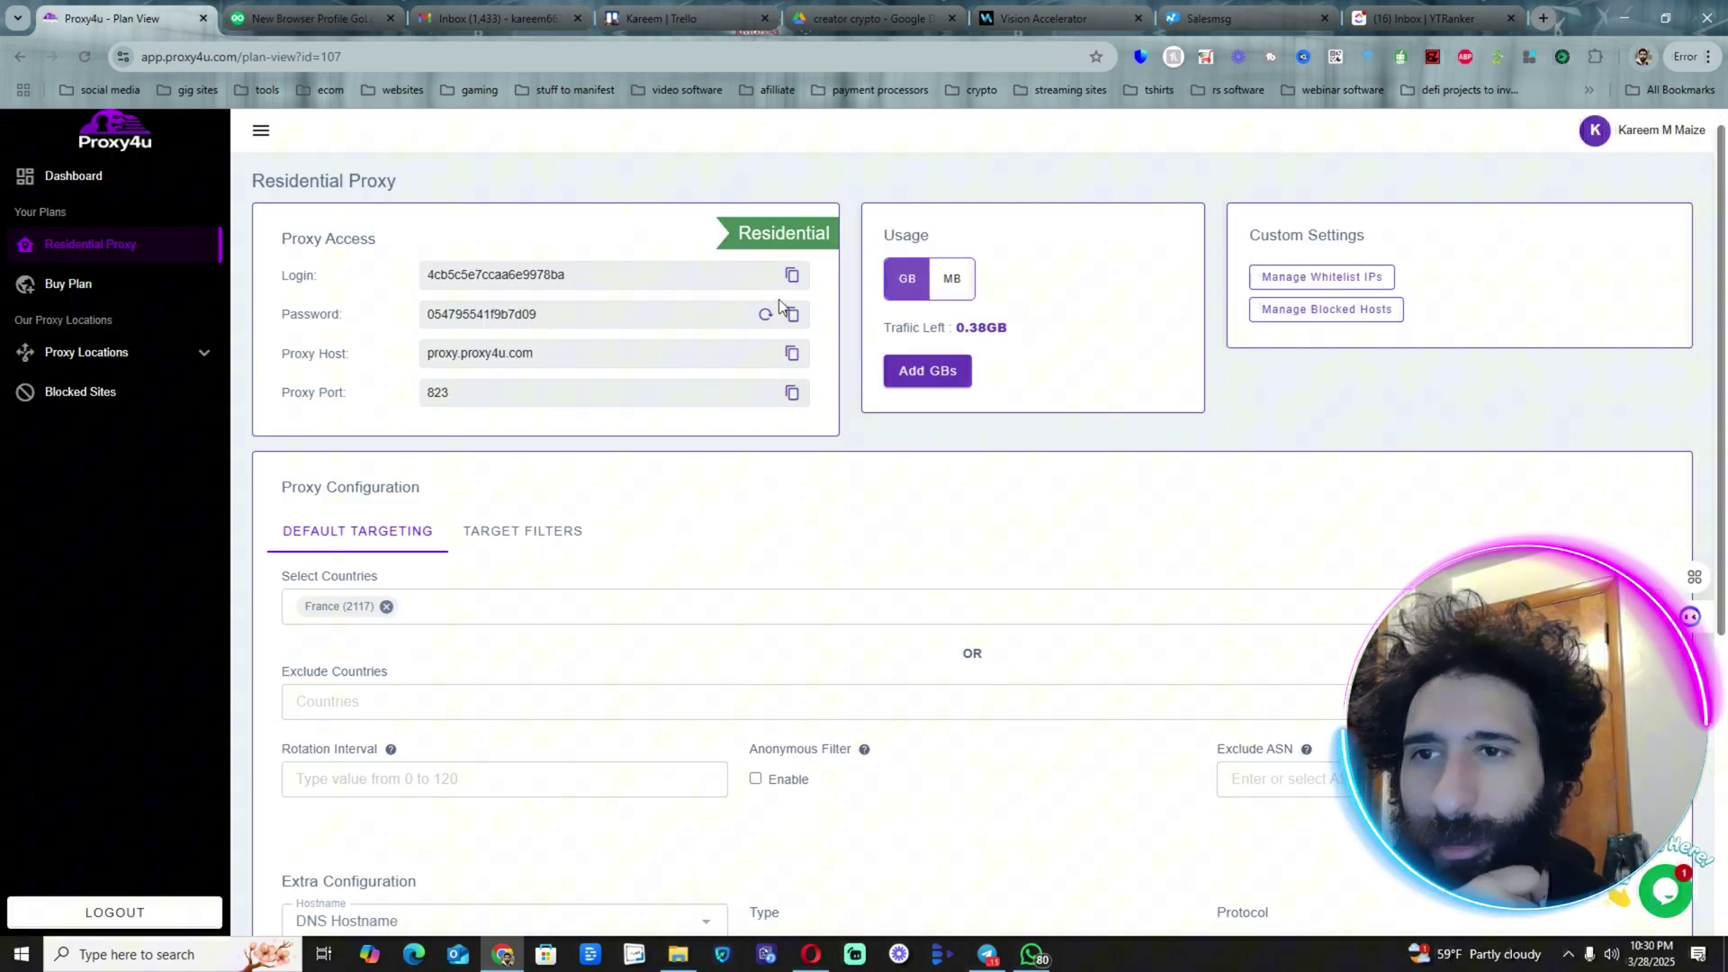
{"action": "left_click", "coordinate": [792, 276]}
{"action": "left_click", "coordinate": [306, 18]}
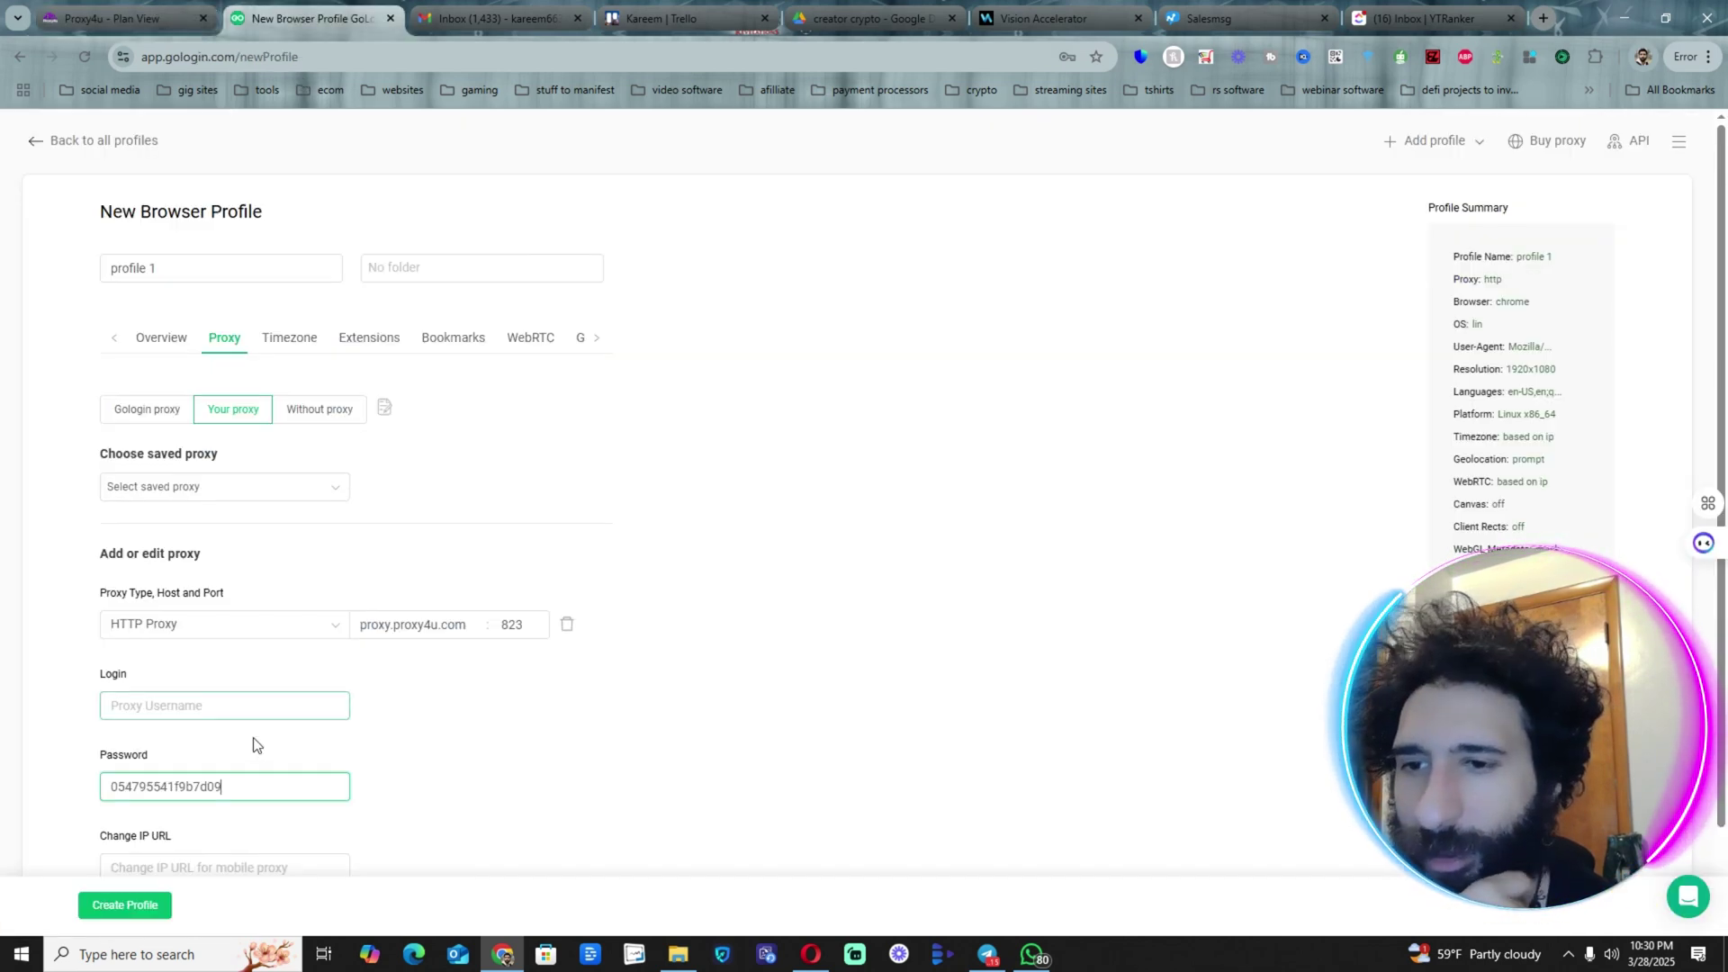
{"action": "left_click", "coordinate": [257, 705]}
{"action": "key", "text": "ctrl+v"}
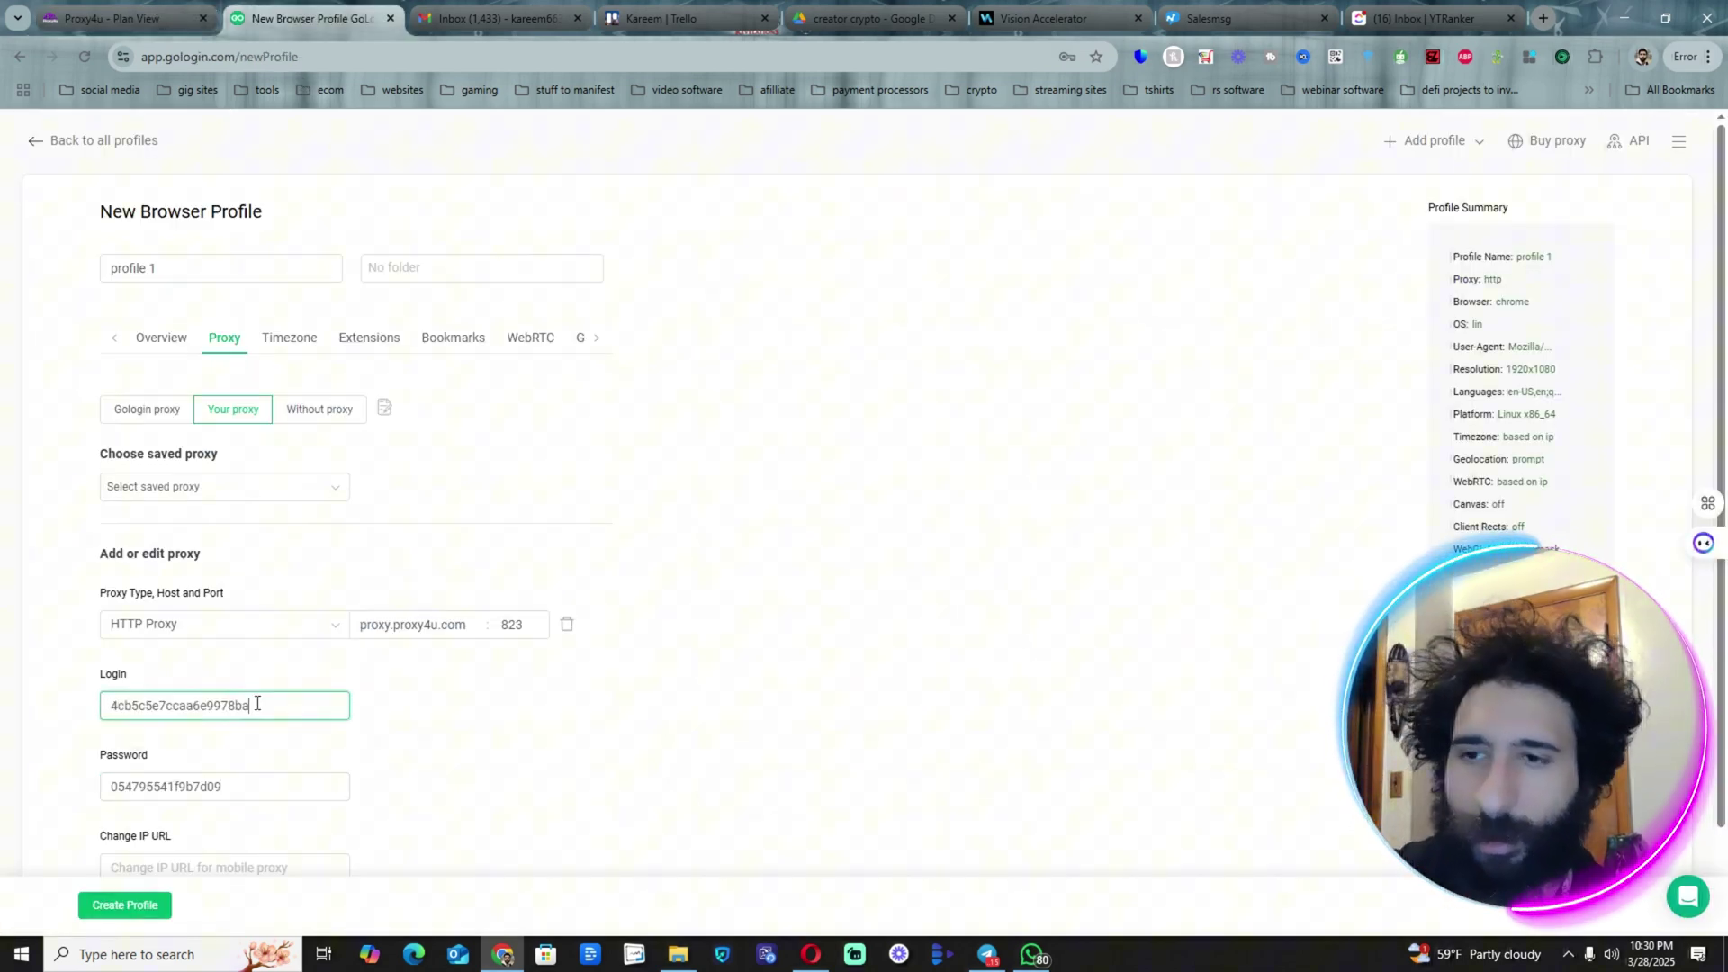
{"action": "left_click", "coordinate": [434, 709]}
Step: Recheck the Proxy4u dashboard, then return to the profile 1 form in full screen
{"action": "left_click", "coordinate": [136, 11]}
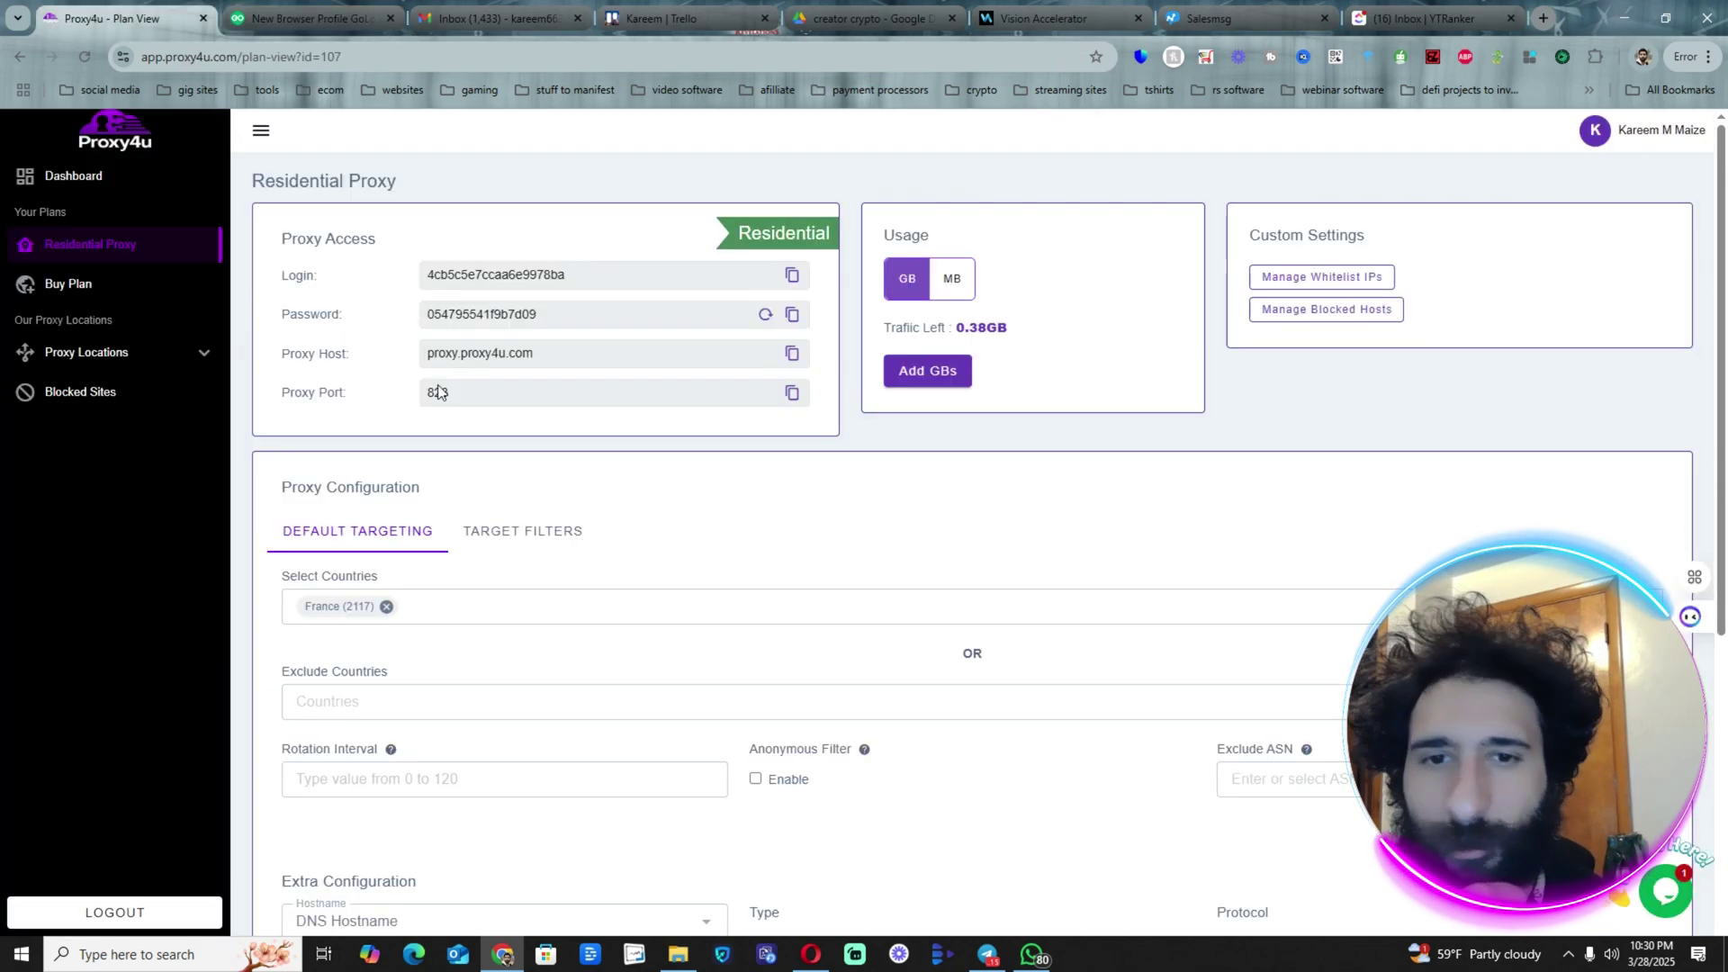
{"action": "scroll", "coordinate": [711, 568], "scroll_direction": "down", "scroll_amount": 4}
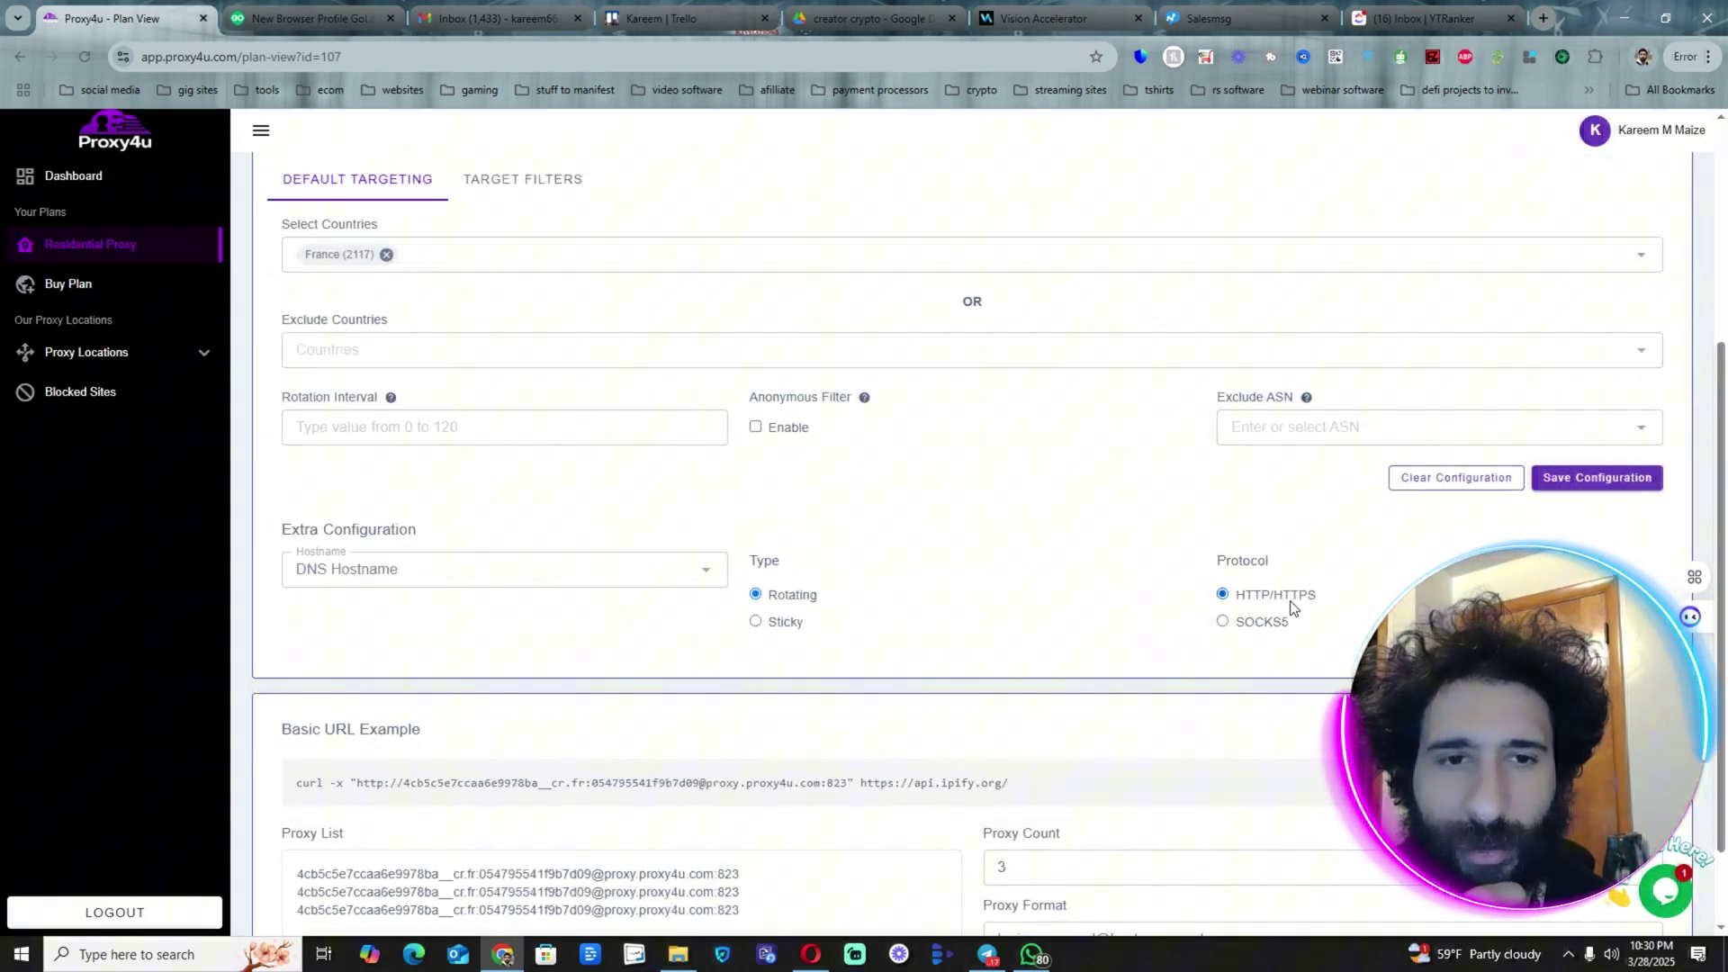
{"action": "scroll", "coordinate": [968, 660], "scroll_direction": "up", "scroll_amount": 4}
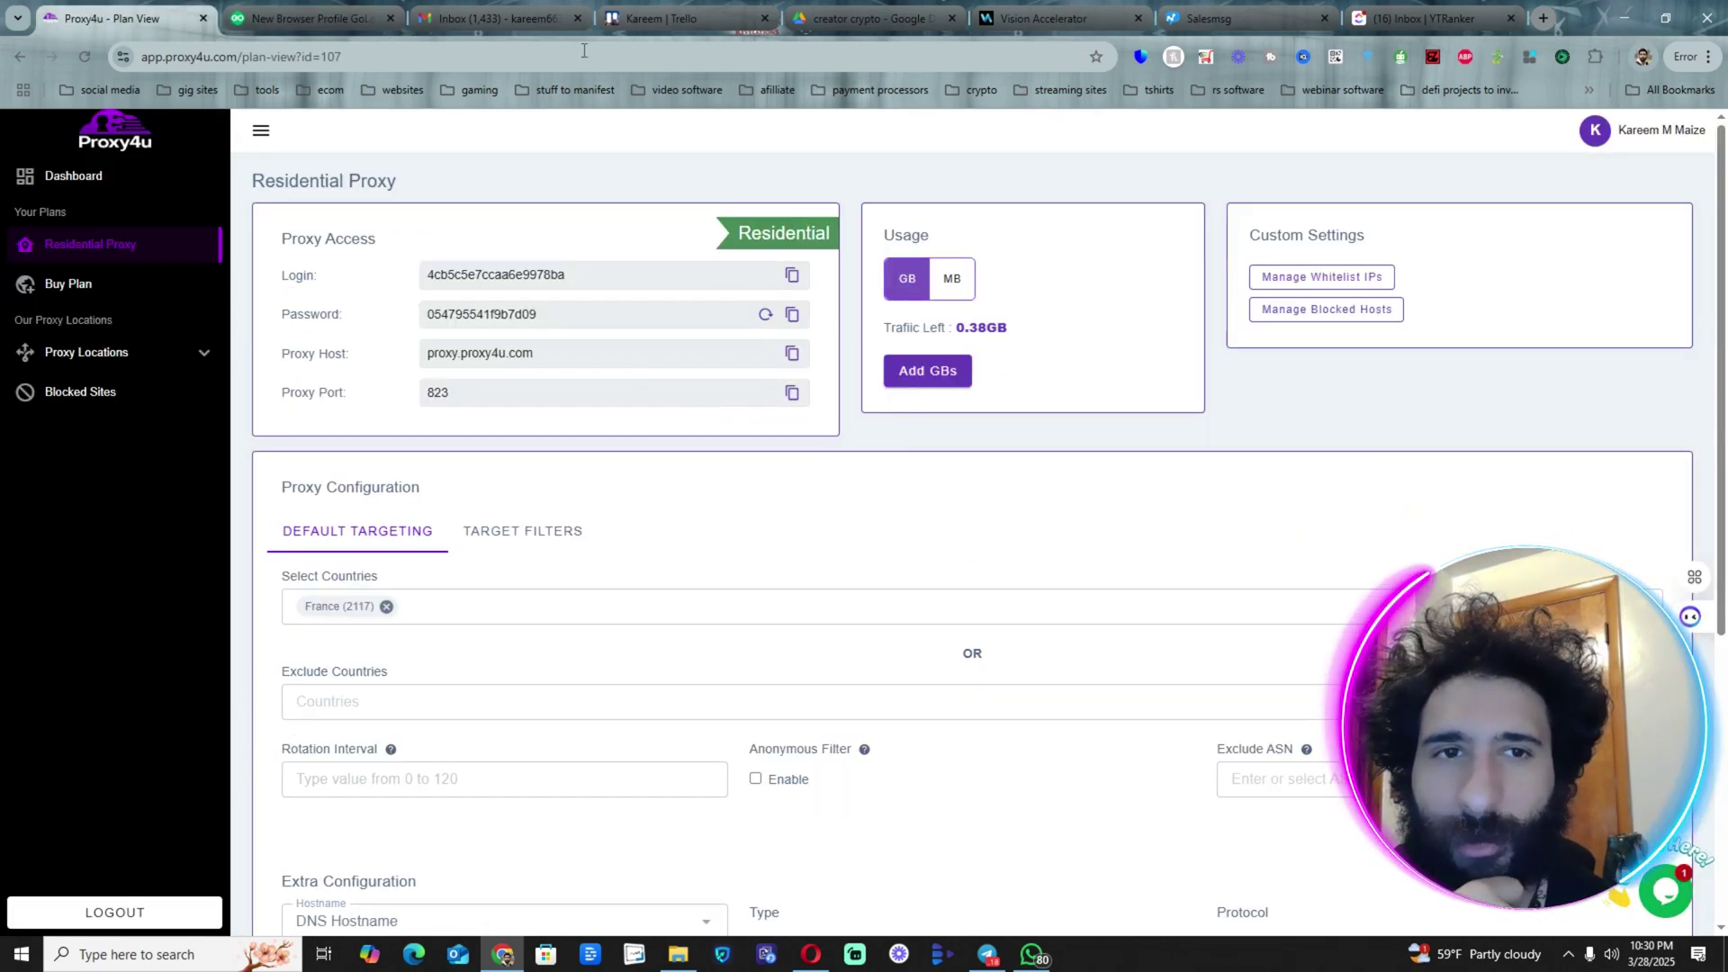
{"action": "left_click", "coordinate": [306, 18]}
{"action": "middle_click", "coordinate": [626, 536]}
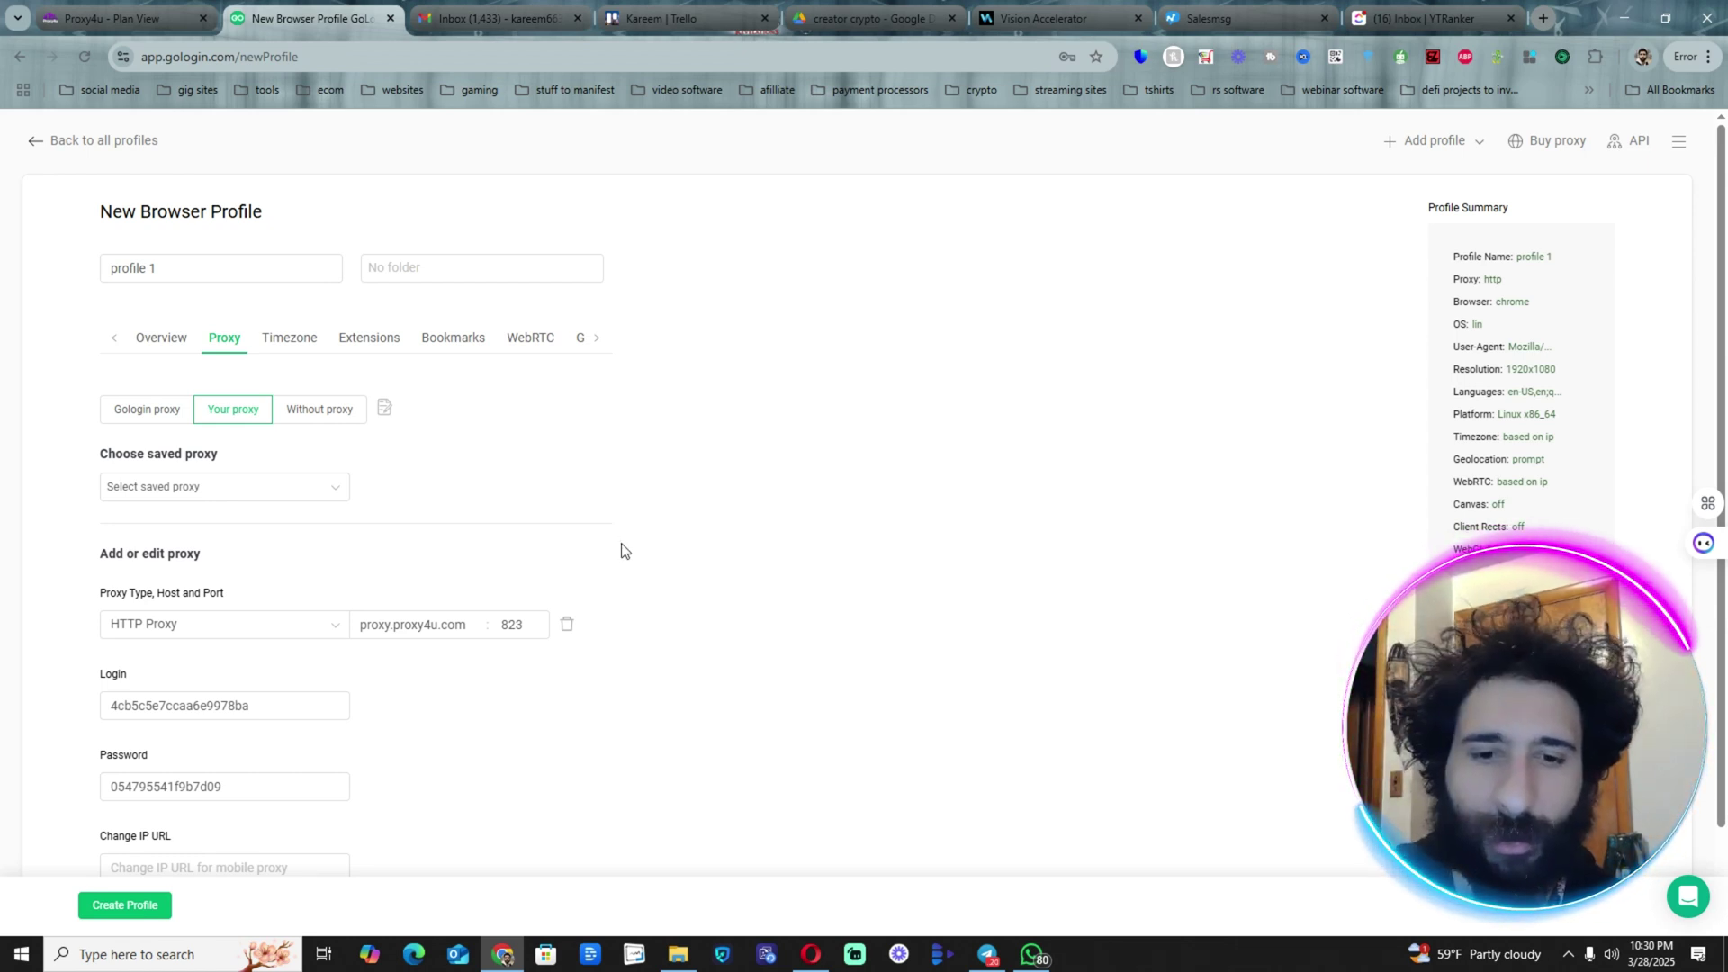
{"action": "key", "text": "F11"}
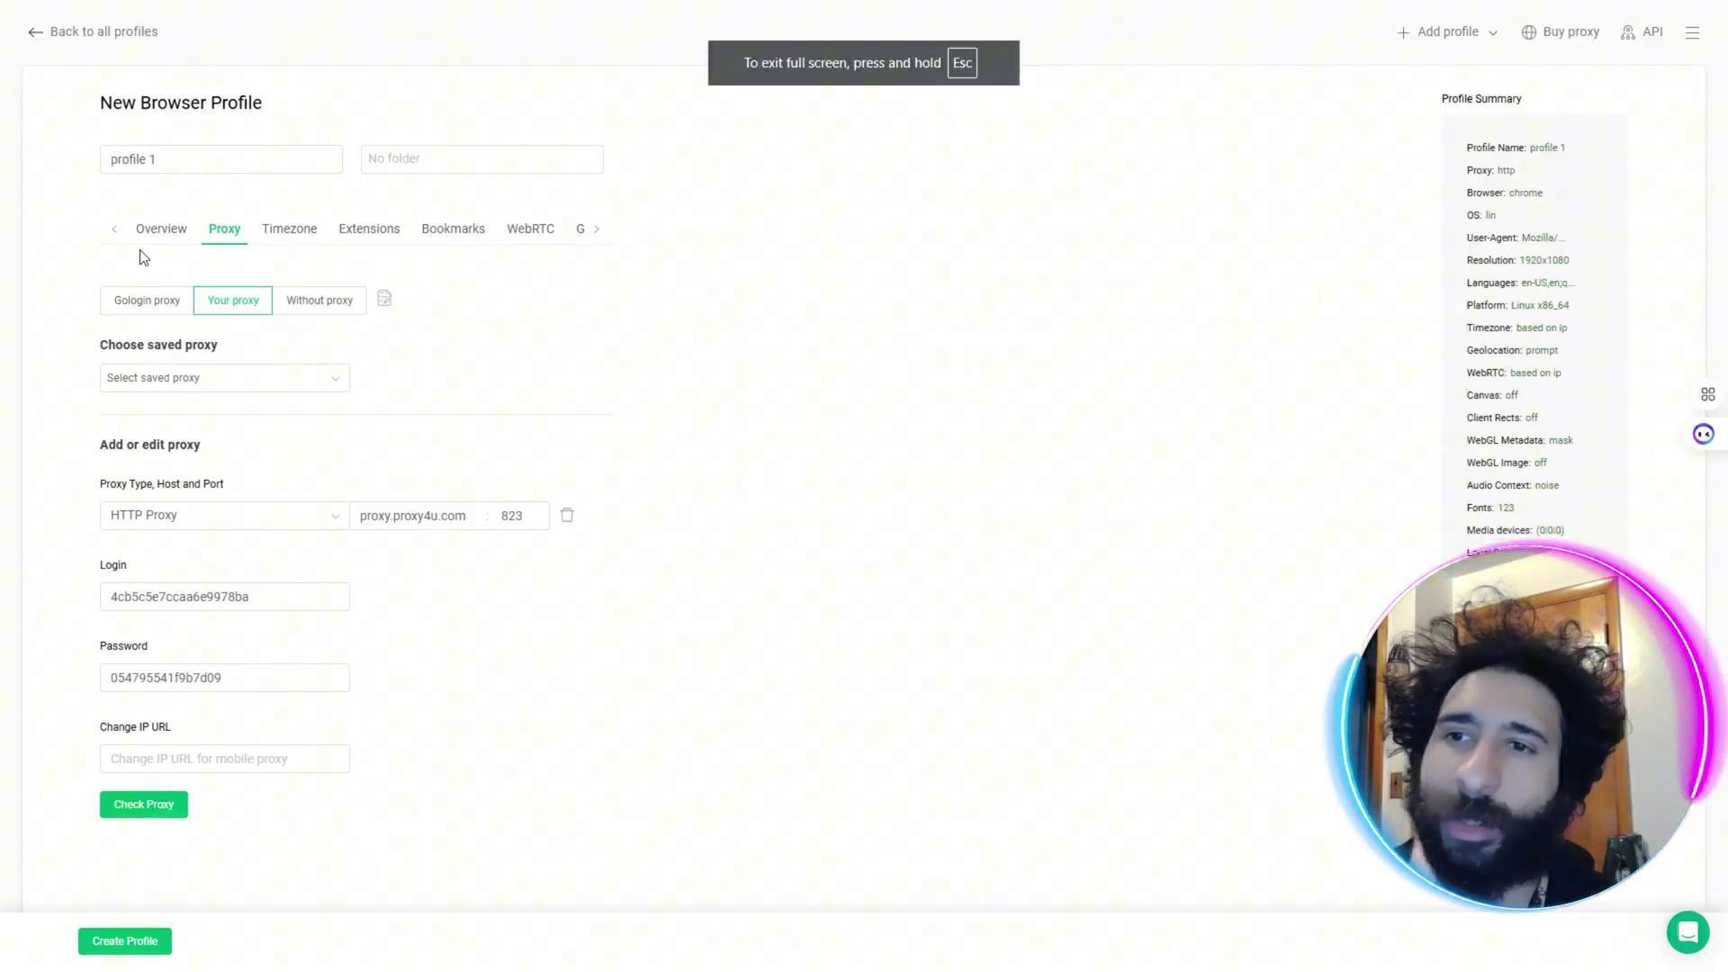
Step: Change profile 1's operating system to Windows 10 and return to the proxy settings
{"action": "left_click", "coordinate": [162, 240]}
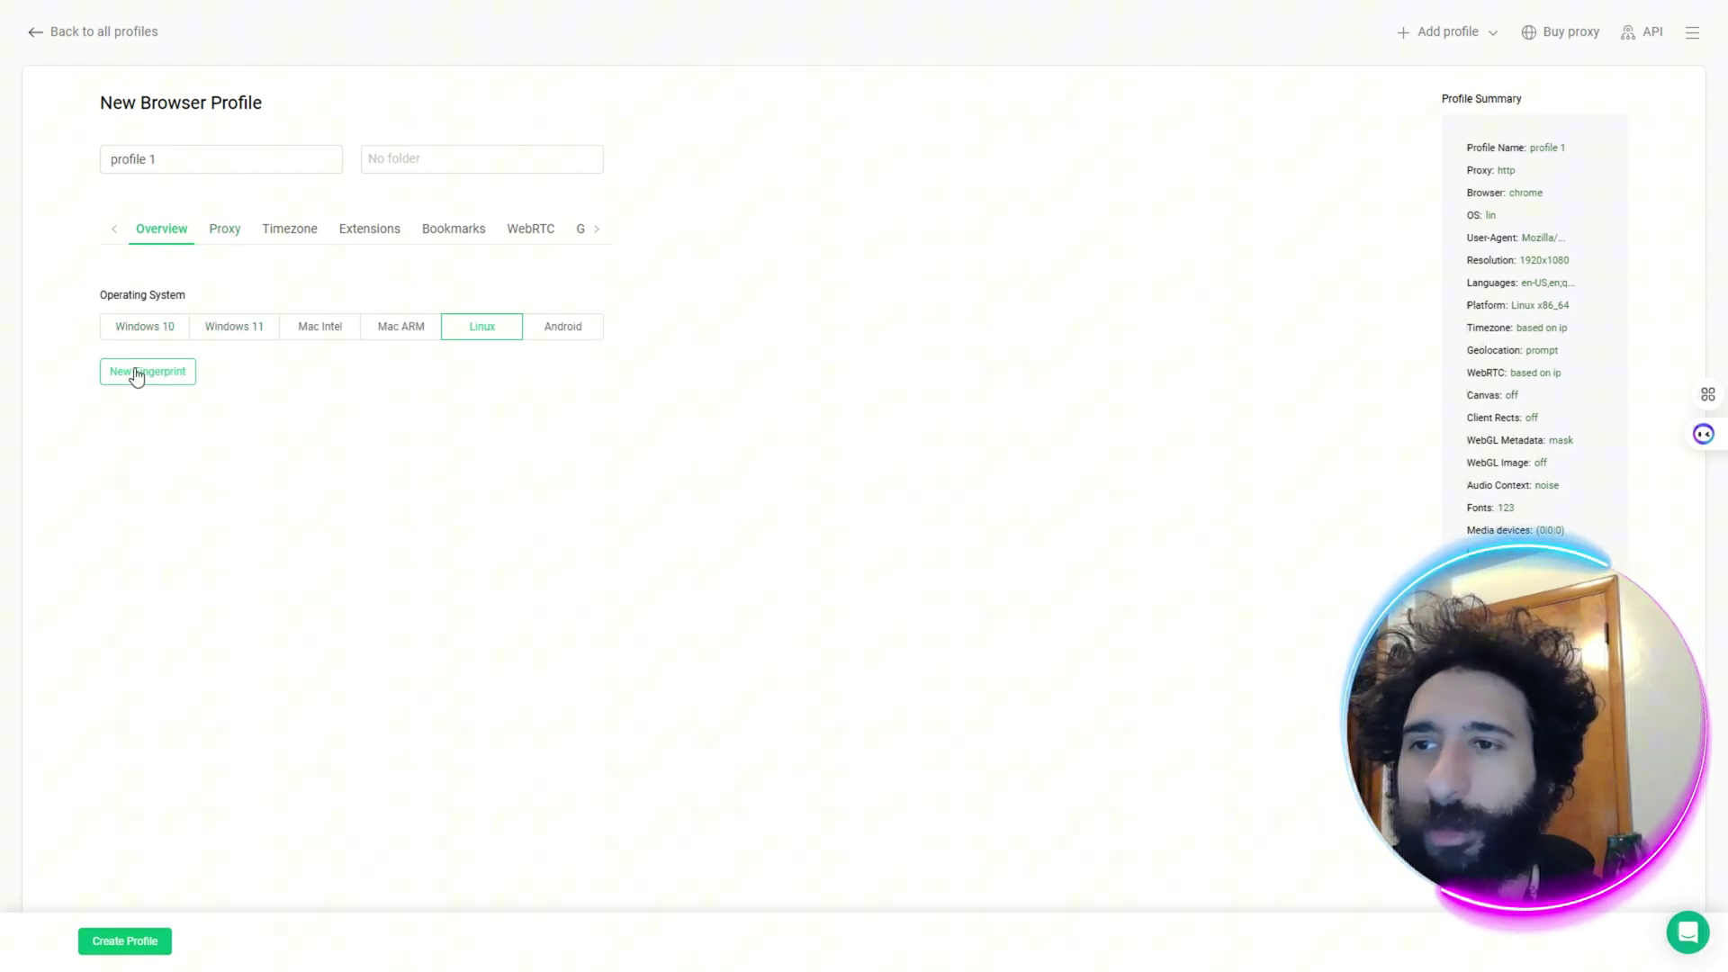
{"action": "left_click", "coordinate": [148, 337]}
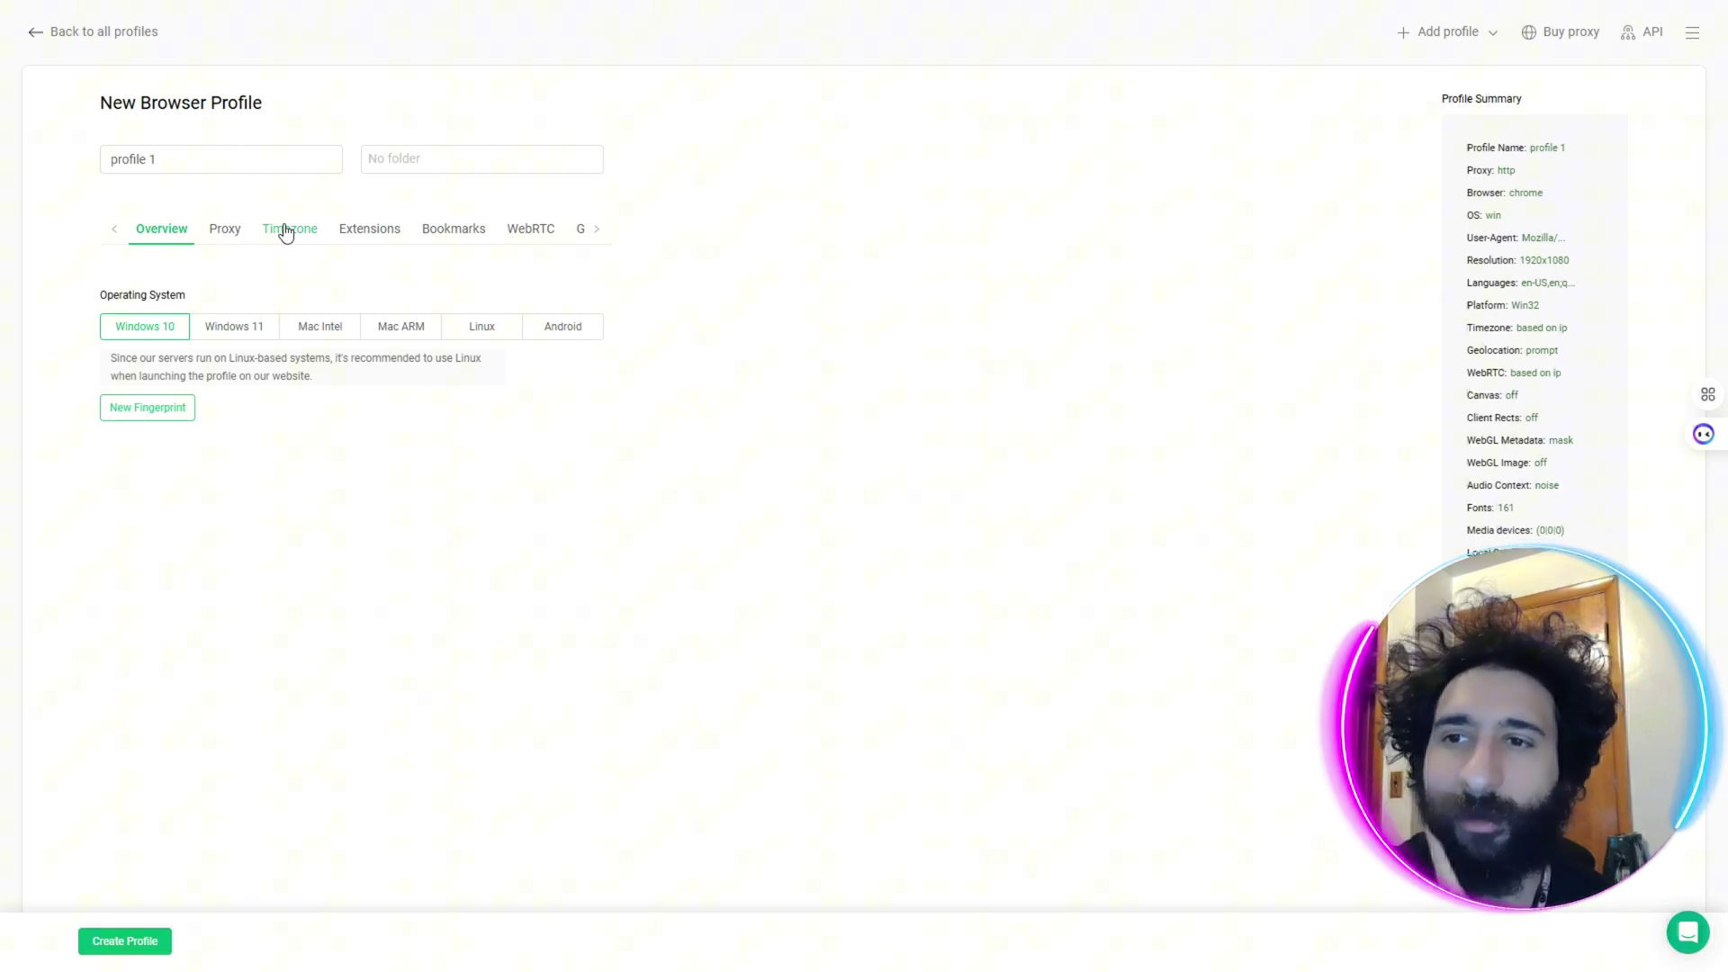
{"action": "left_click", "coordinate": [235, 231]}
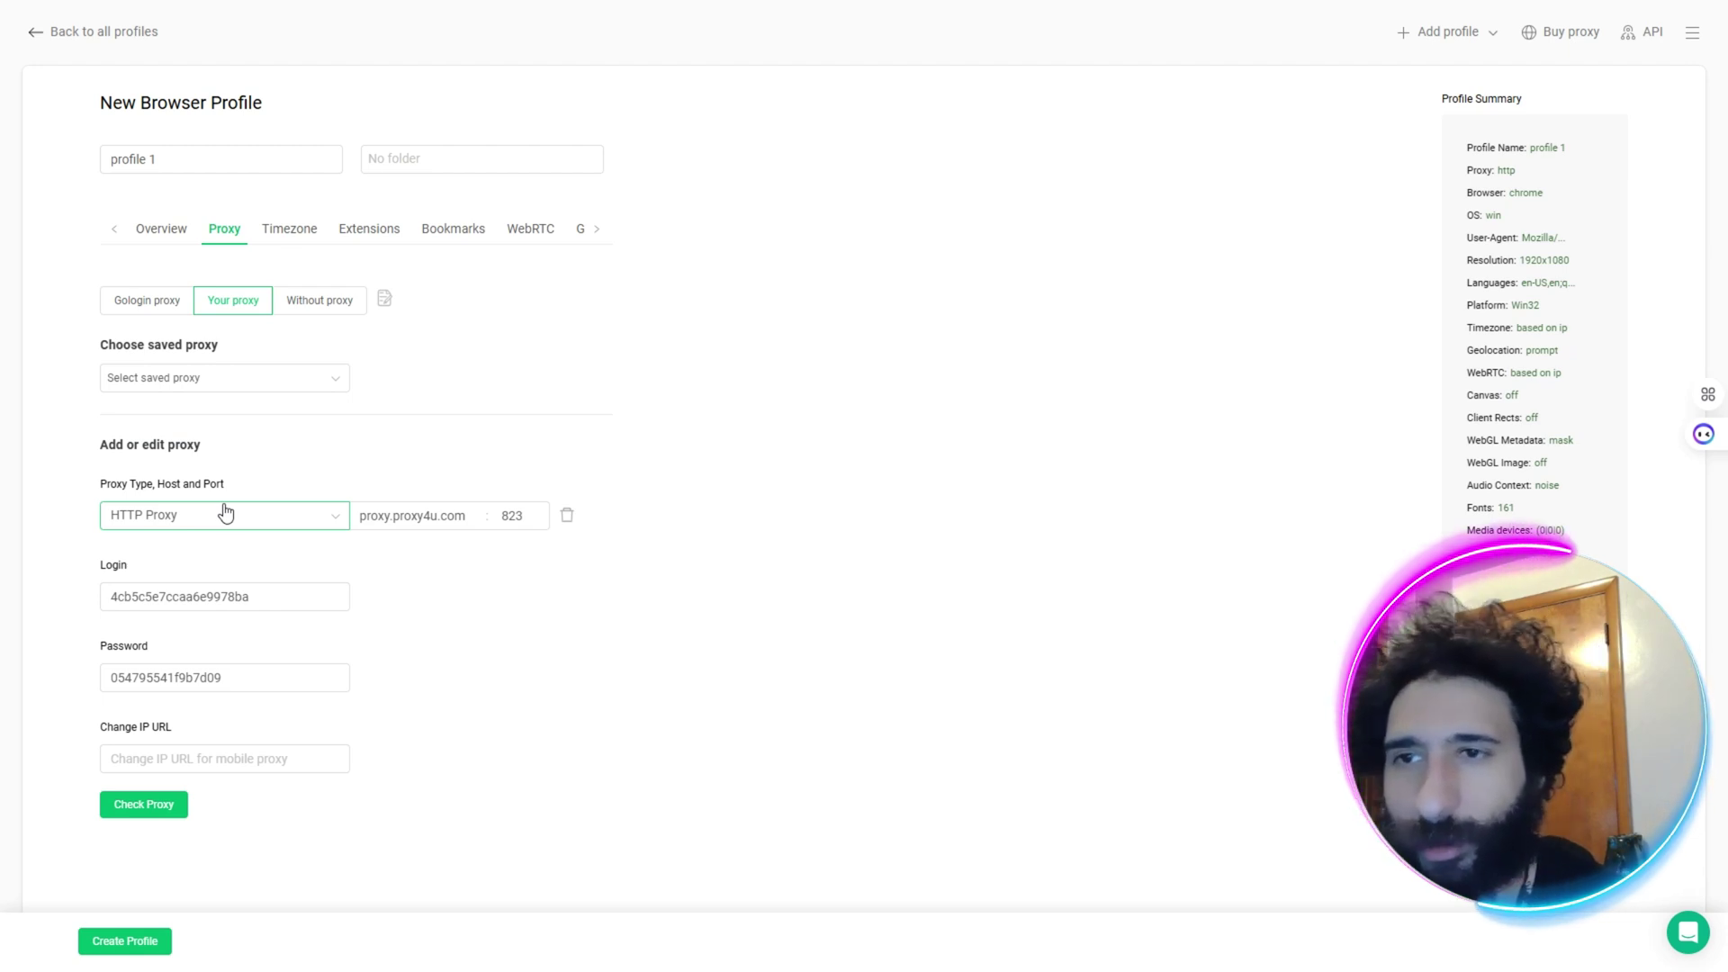
Step: Review the Overview, Timezone, Extensions, Bookmarks and WebRTC settings, ending back on Proxy
{"action": "left_click", "coordinate": [165, 232]}
{"action": "left_click", "coordinate": [227, 241]}
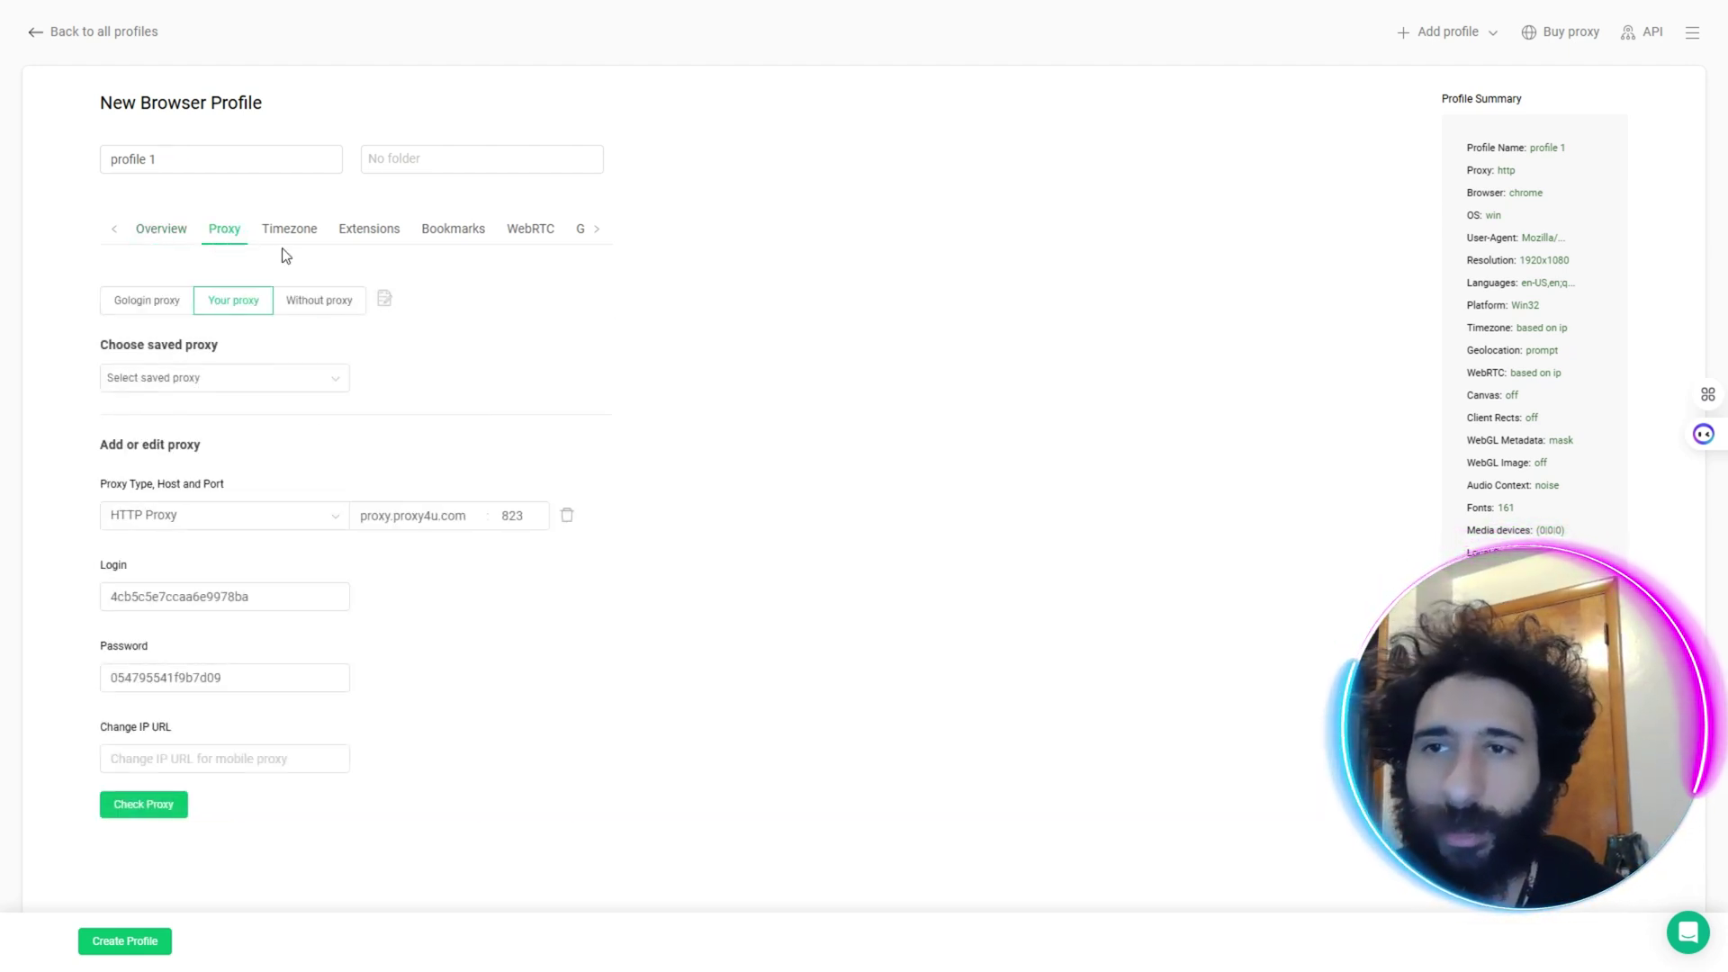
{"action": "left_click", "coordinate": [289, 232]}
{"action": "left_click", "coordinate": [229, 235]}
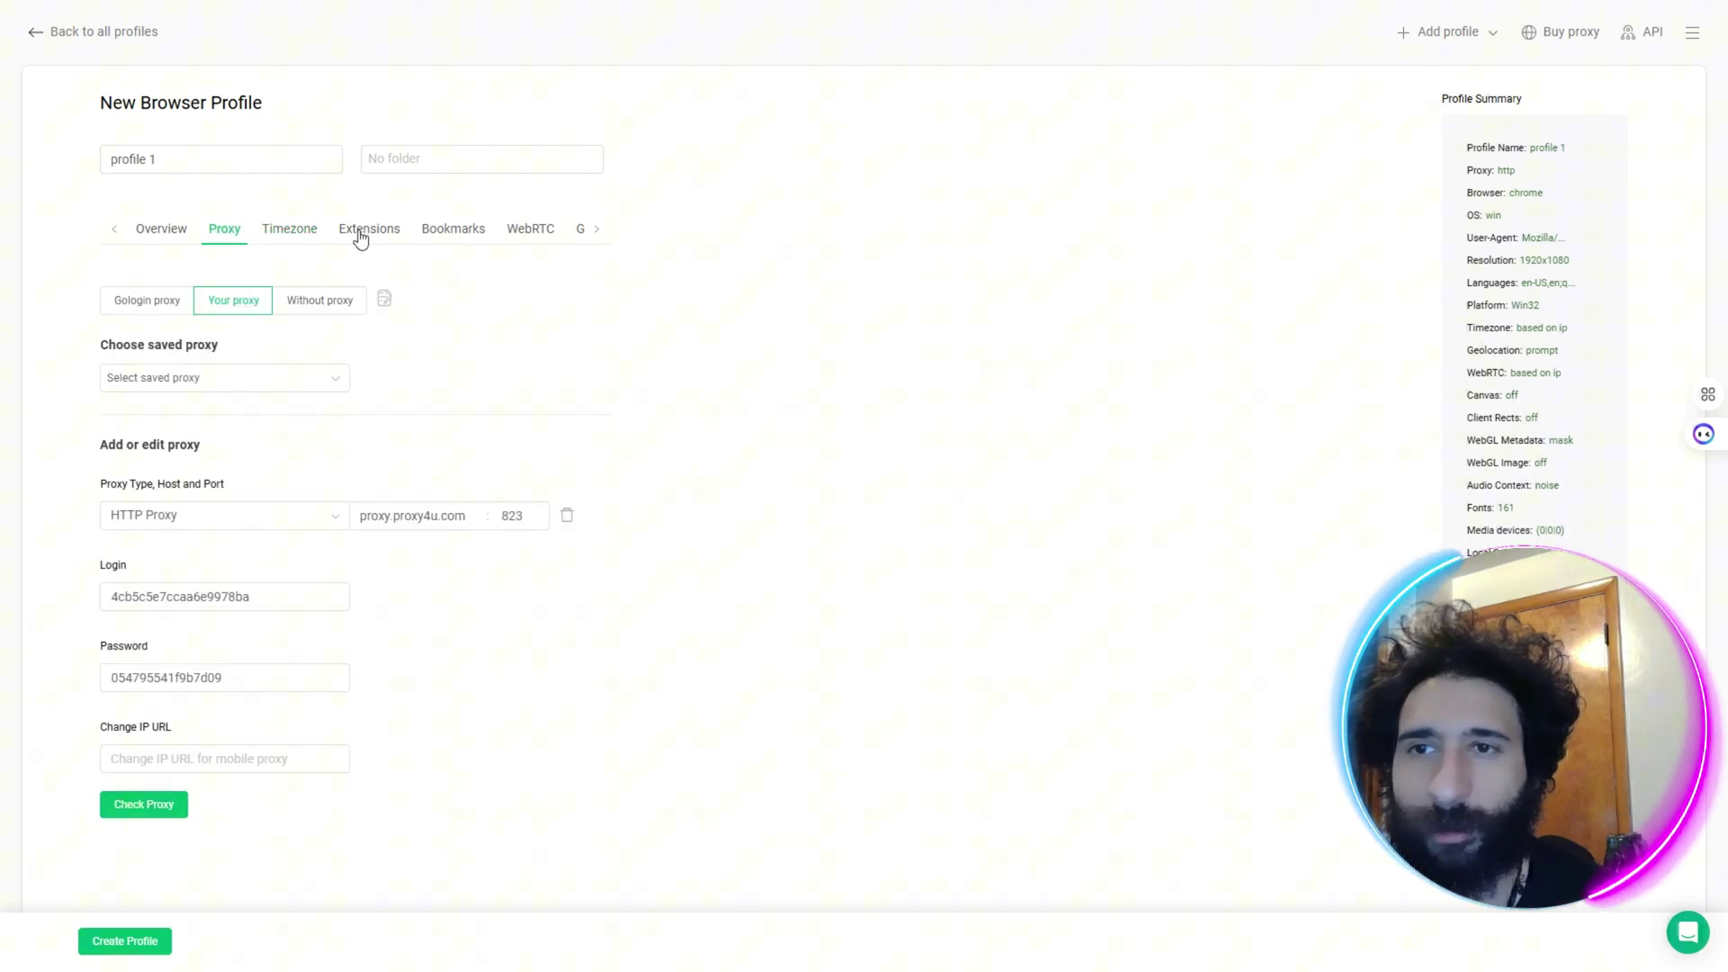
{"action": "left_click", "coordinate": [296, 232]}
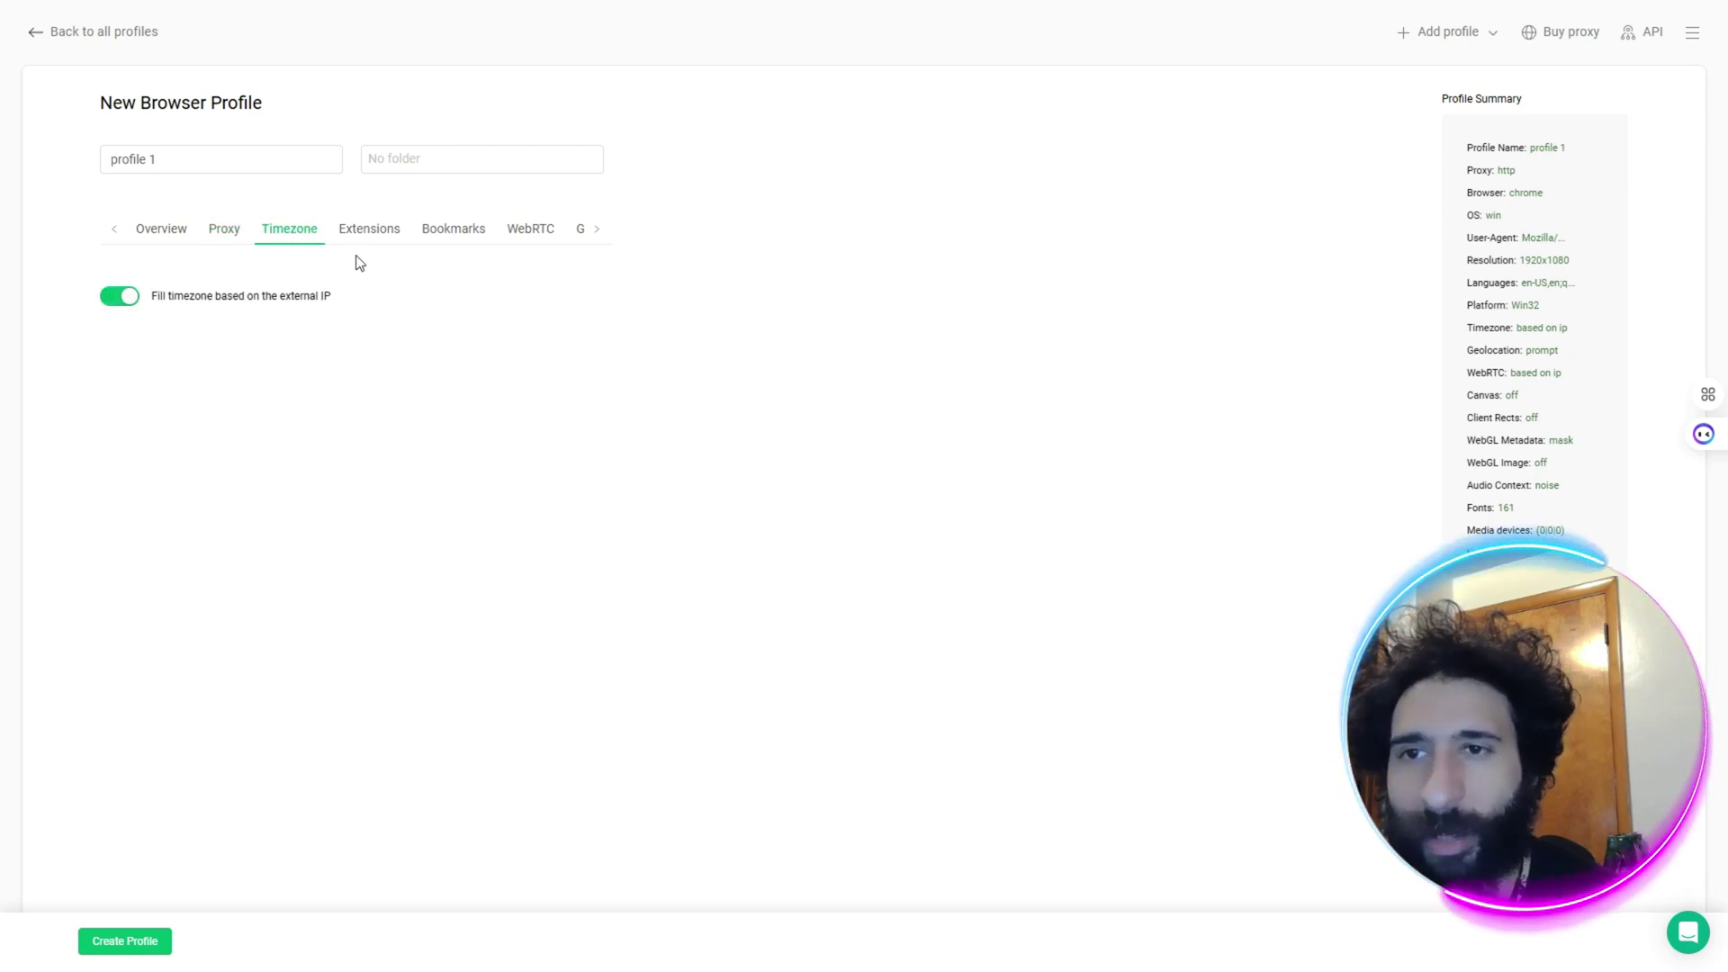
{"action": "left_click", "coordinate": [376, 236]}
{"action": "left_click", "coordinate": [464, 234]}
{"action": "left_click", "coordinate": [515, 234]}
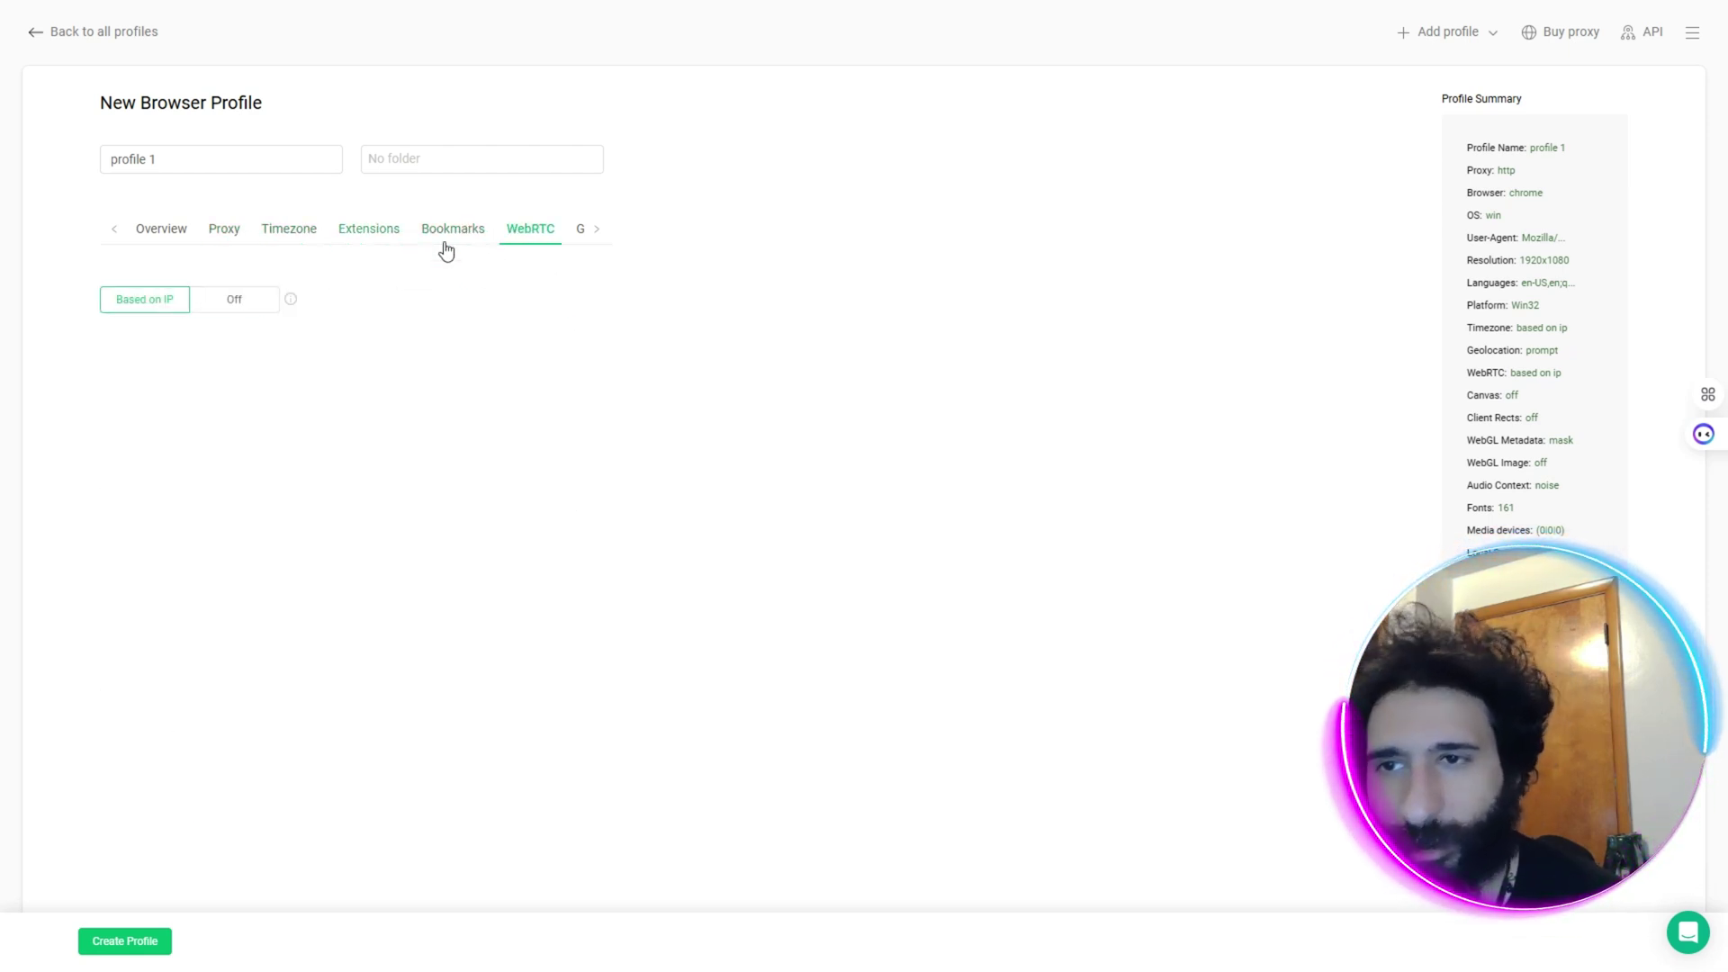
{"action": "left_click", "coordinate": [226, 239]}
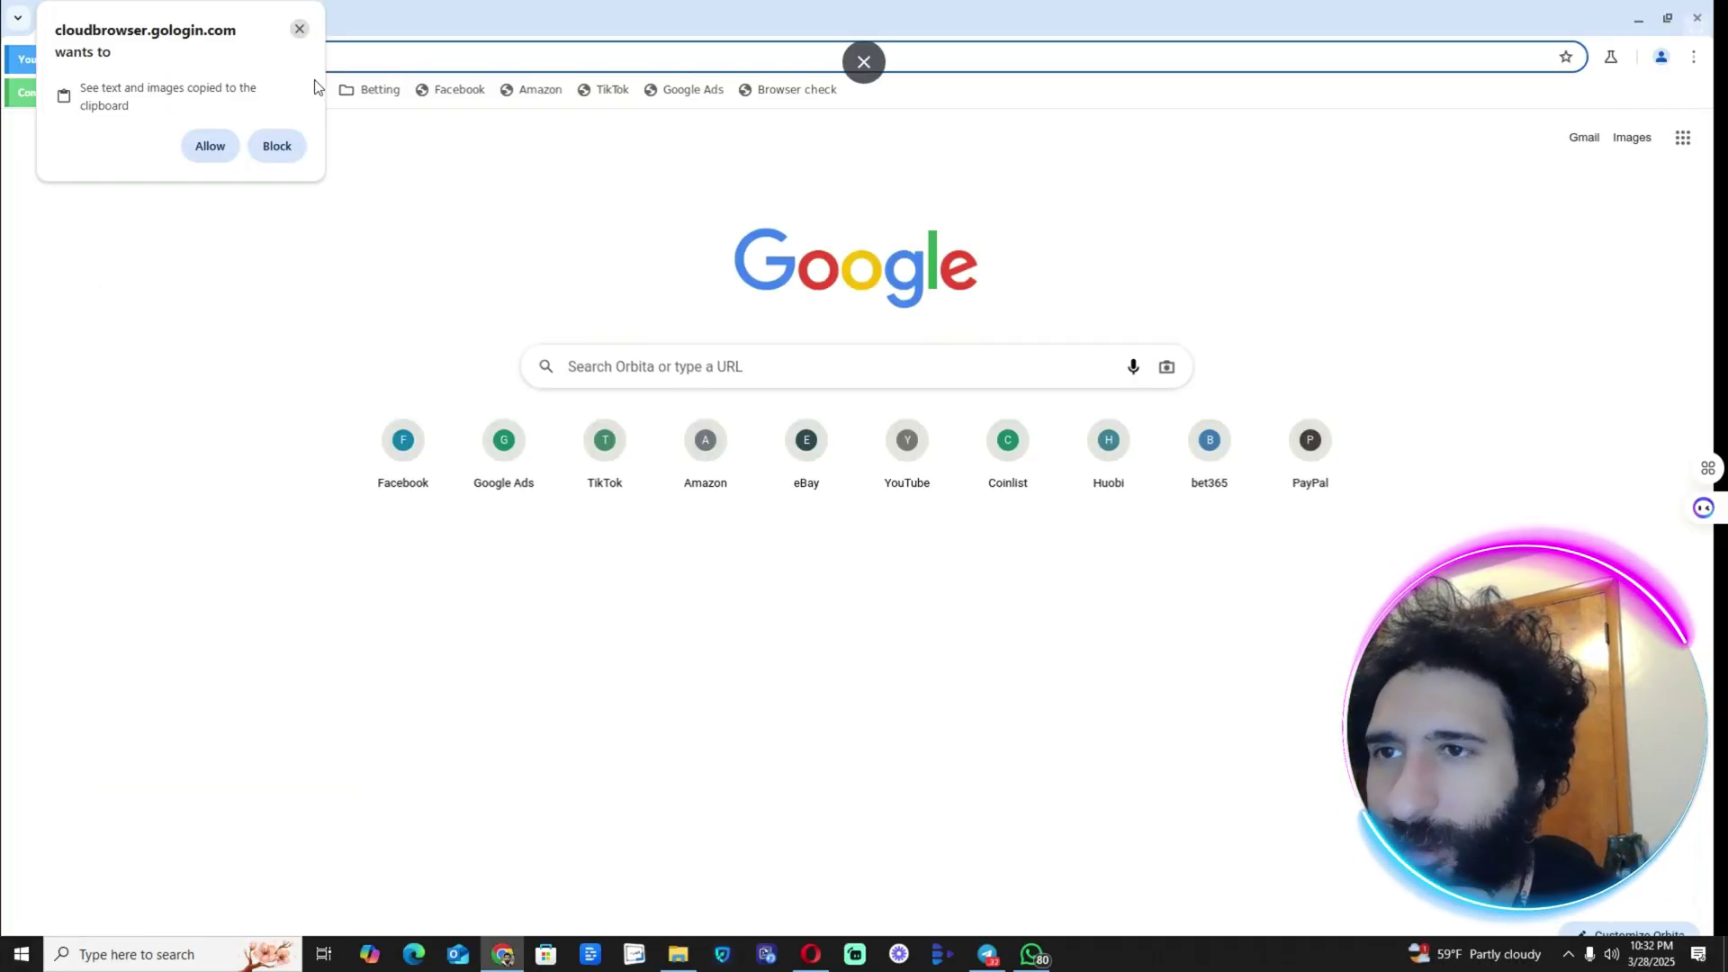
Step: Dismiss the clipboard permission request and close the address suggestions list
{"action": "left_click", "coordinate": [300, 28]}
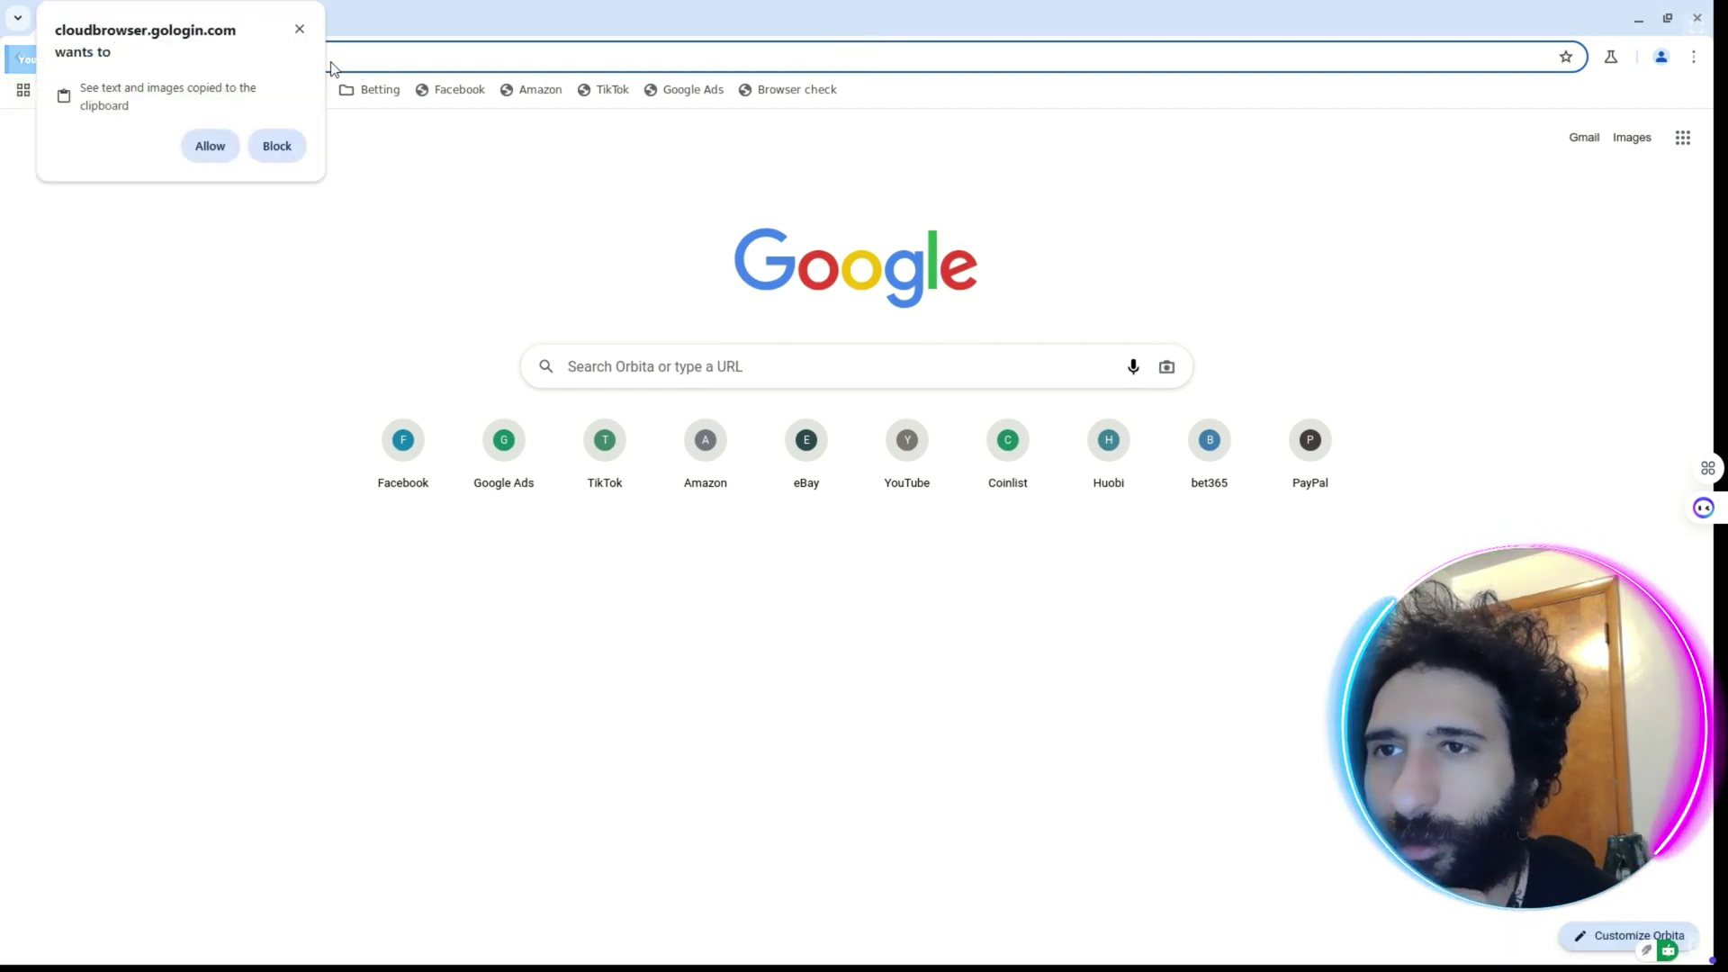
{"action": "left_click", "coordinate": [337, 57]}
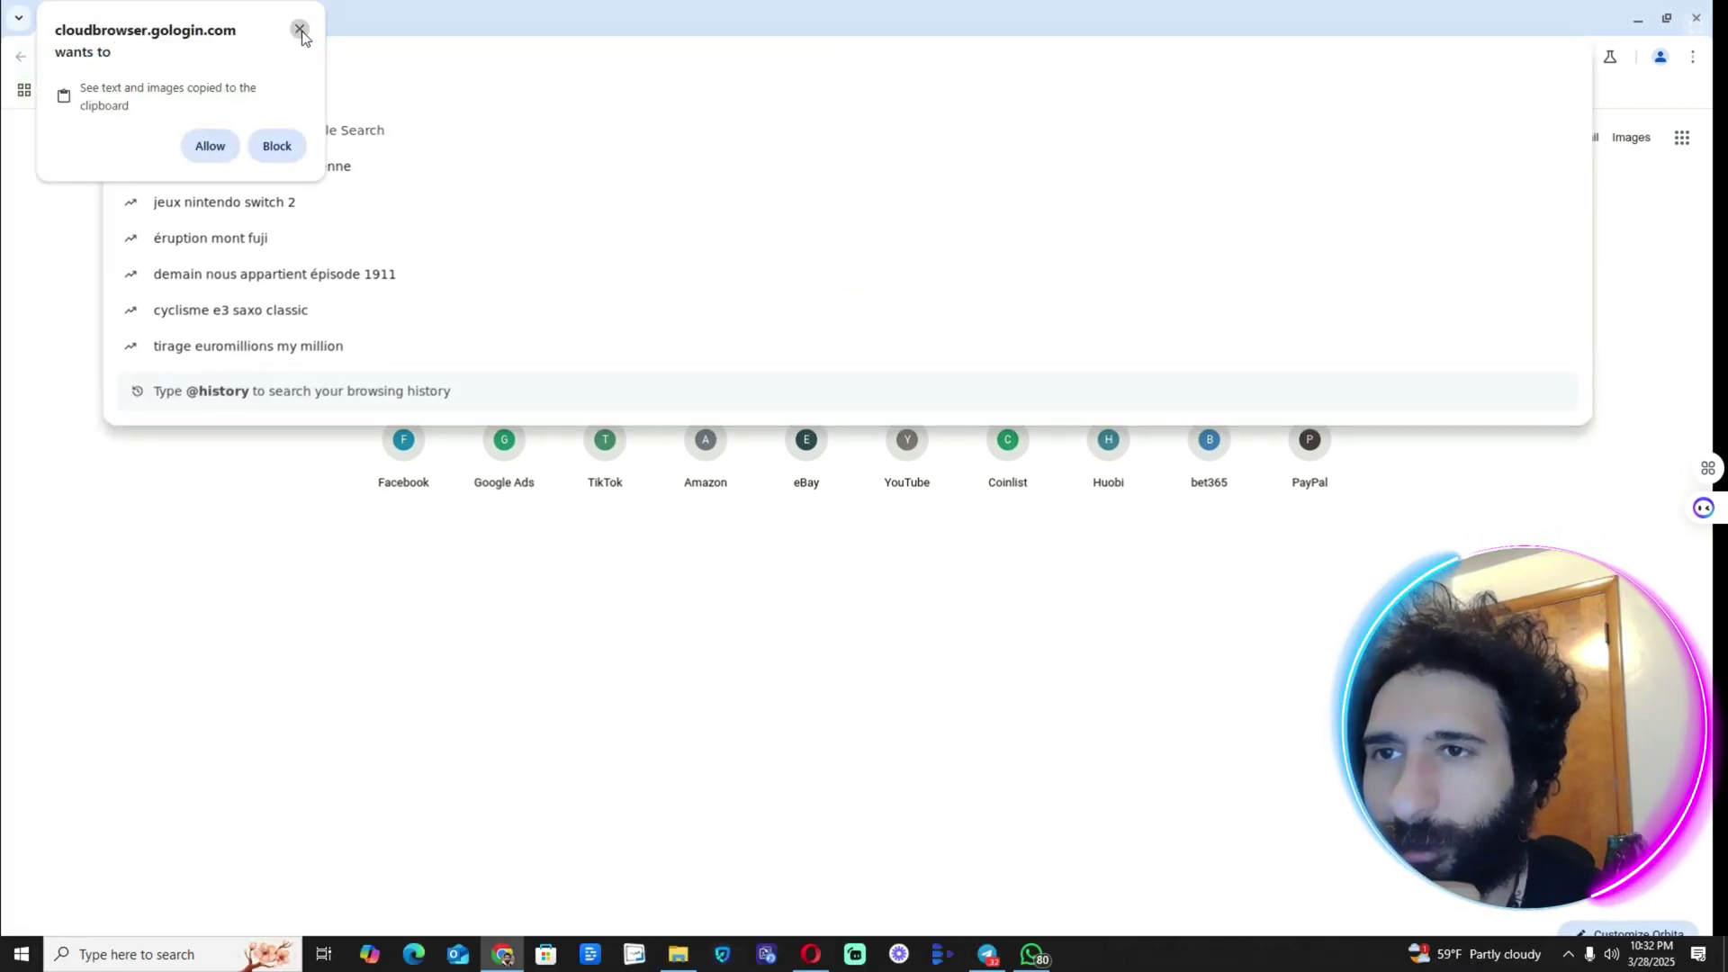
{"action": "left_click", "coordinate": [300, 29]}
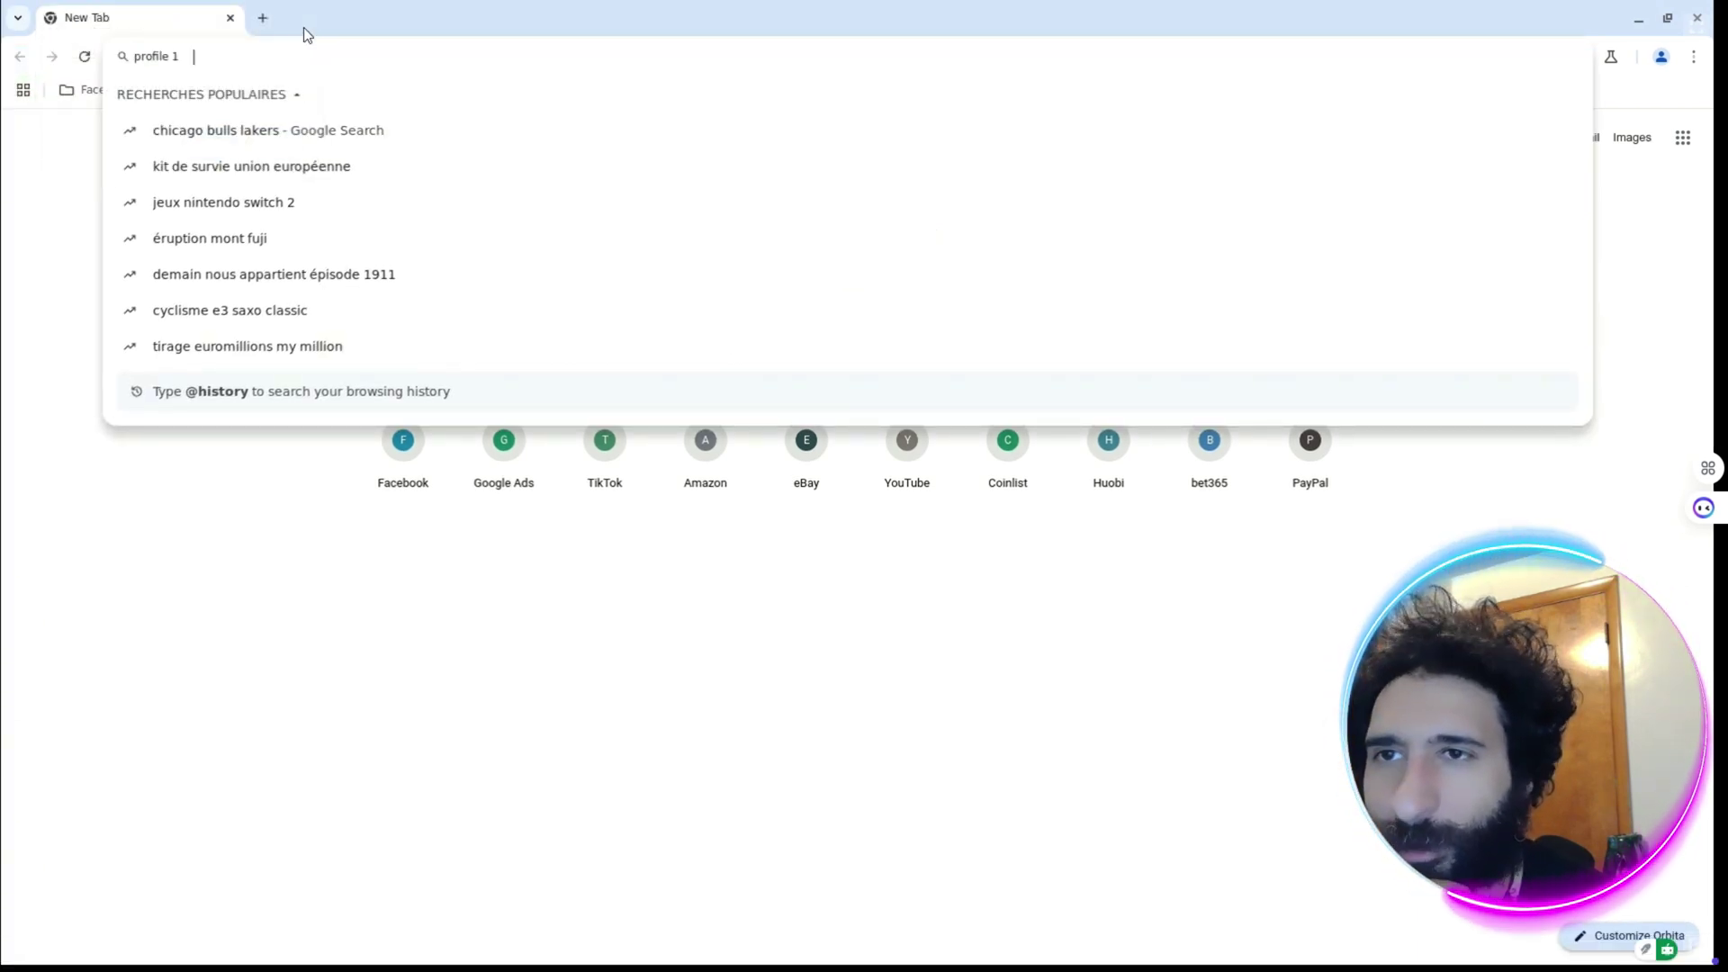
{"action": "left_click", "coordinate": [301, 29]}
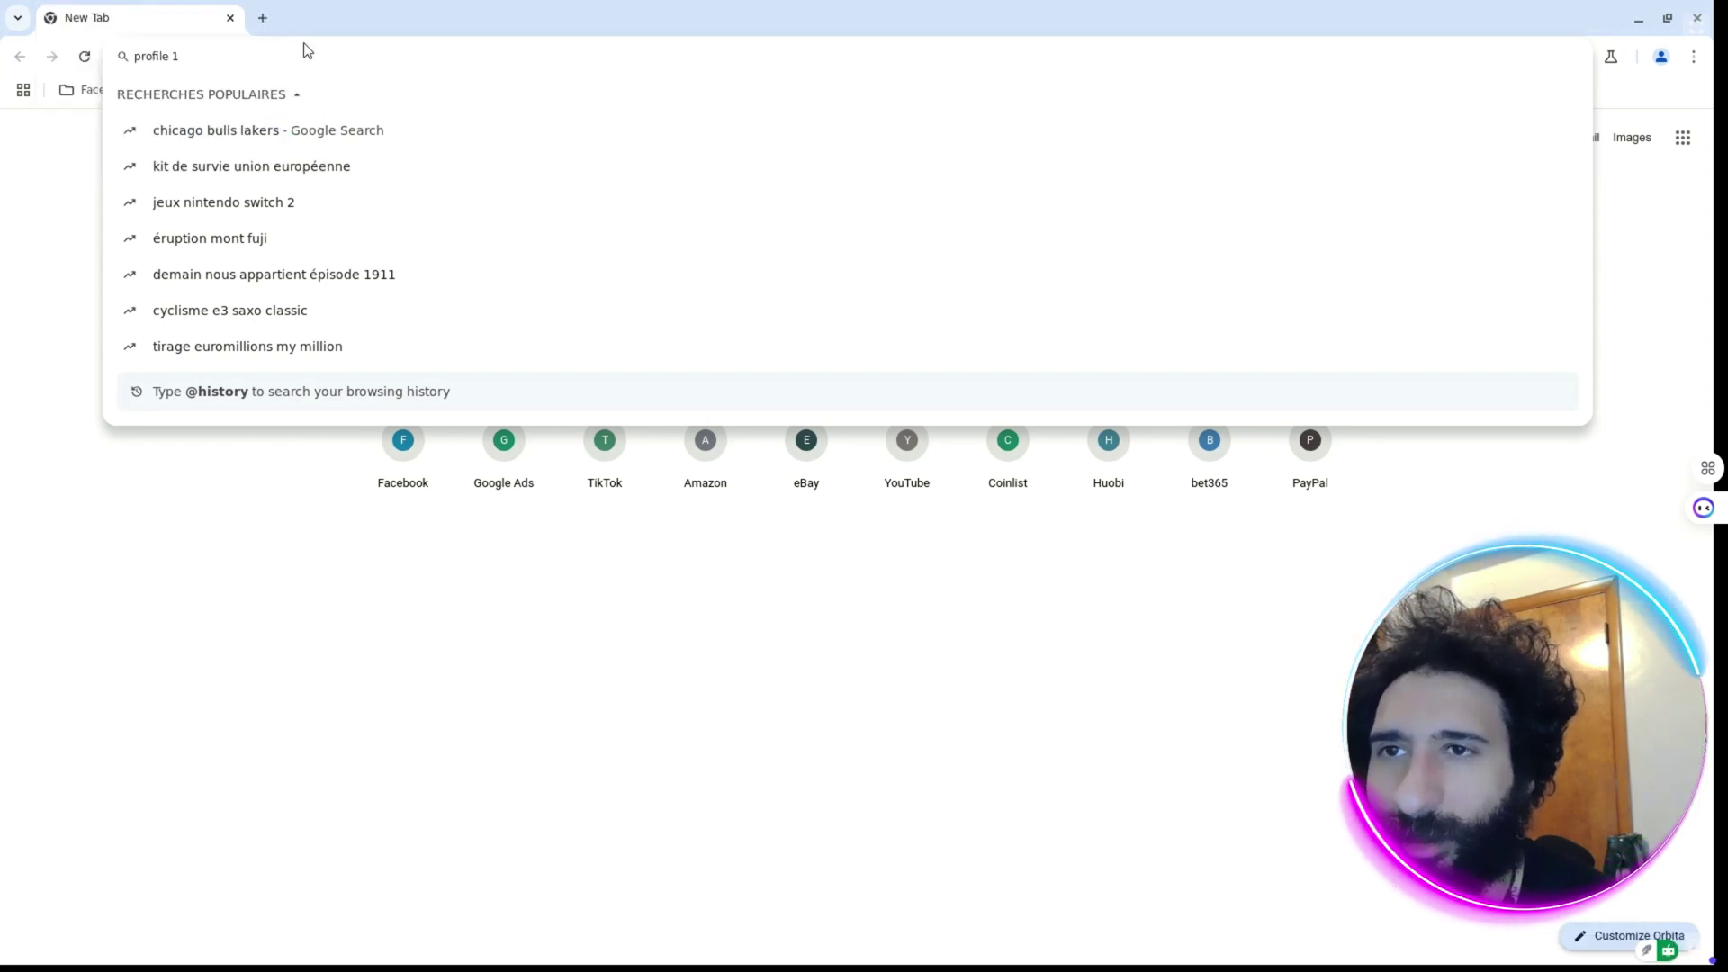
{"action": "left_click", "coordinate": [326, 491]}
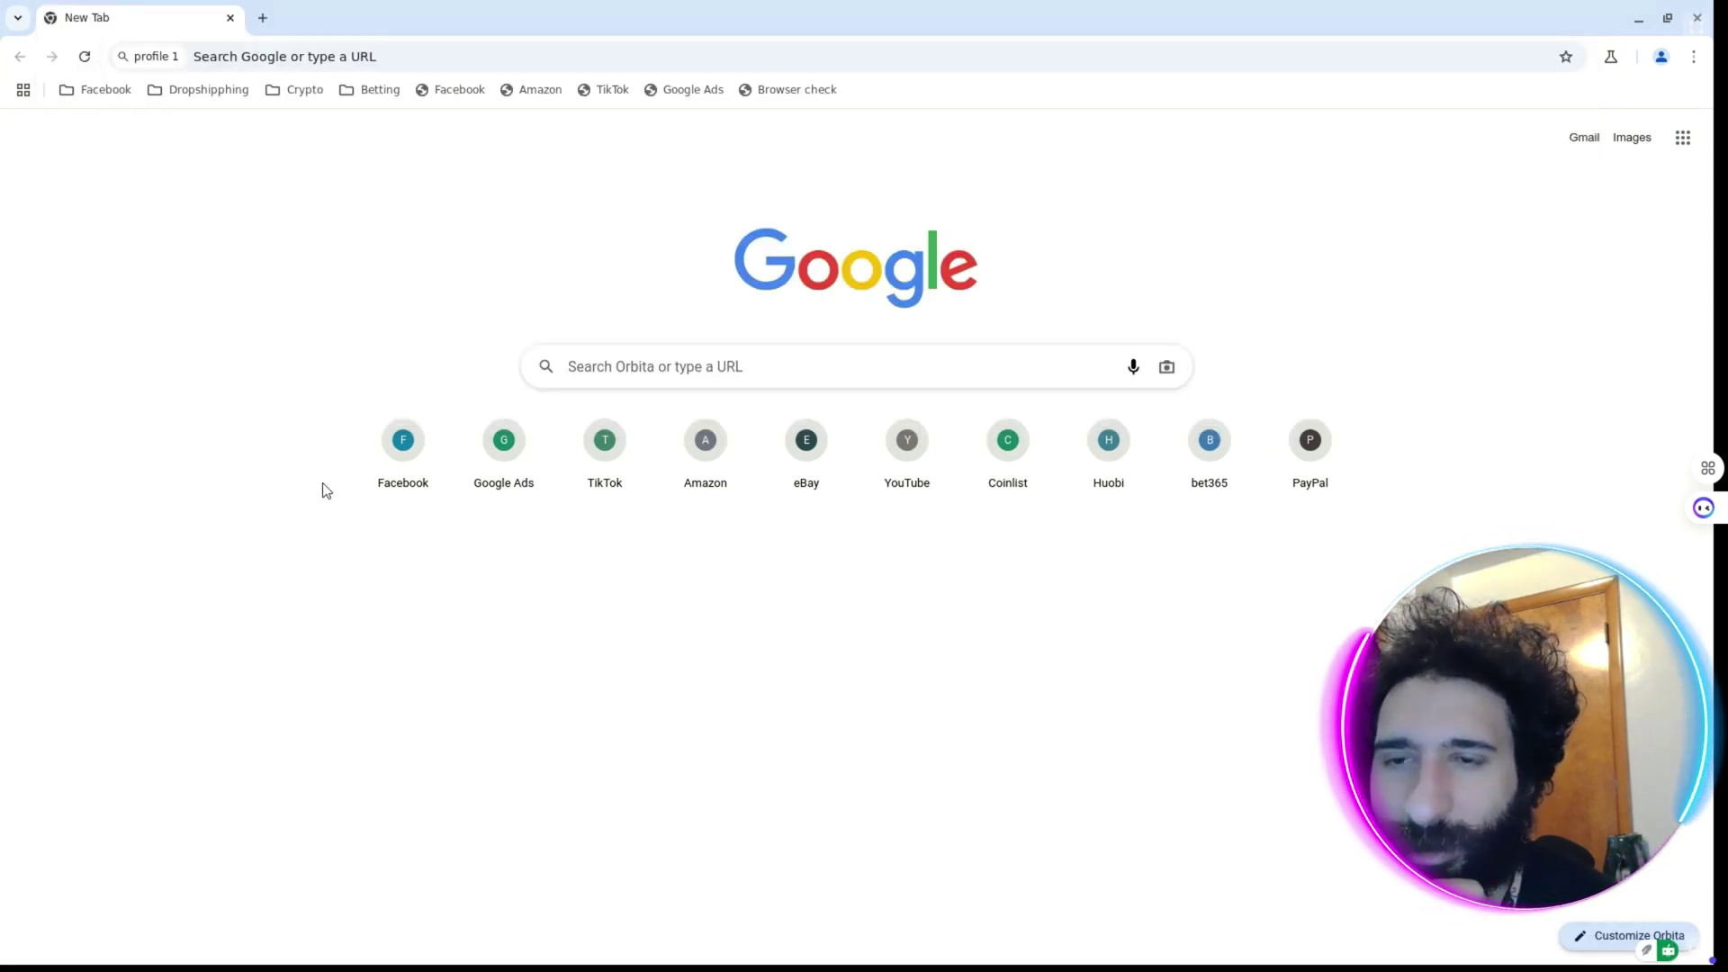
Step: Search Google for 'what is my ip address' and begin the reCAPTCHA robot check
{"action": "left_click", "coordinate": [605, 369]}
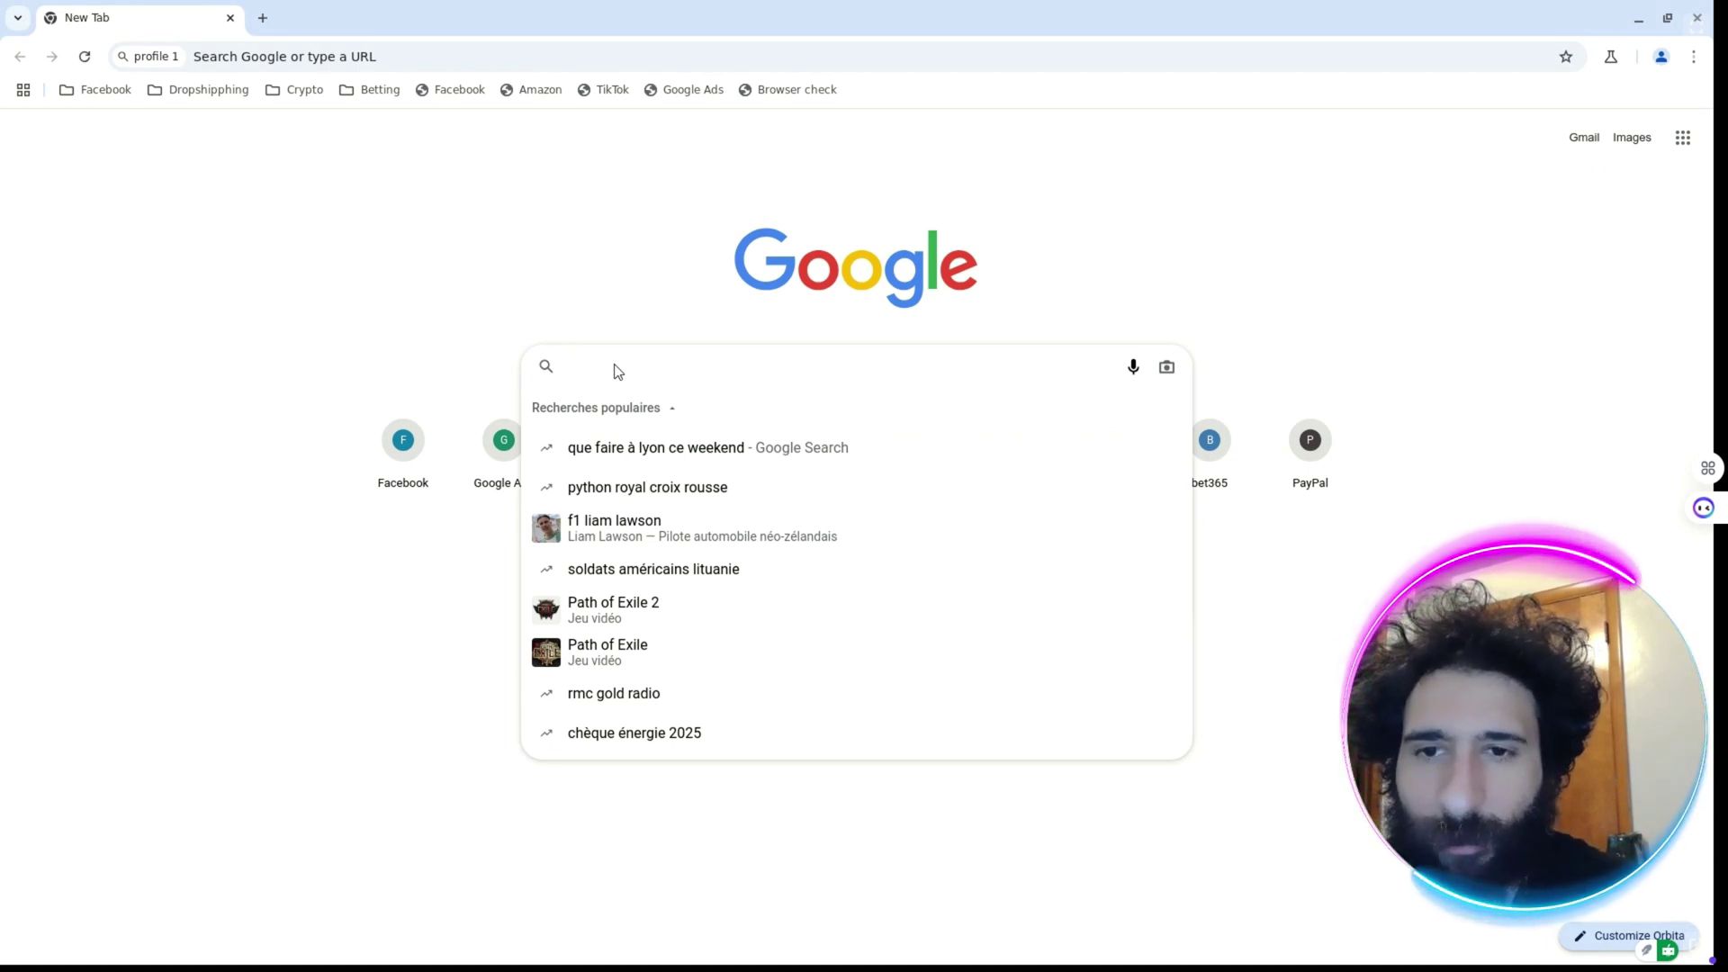
{"action": "type", "text": "what is my ip address"}
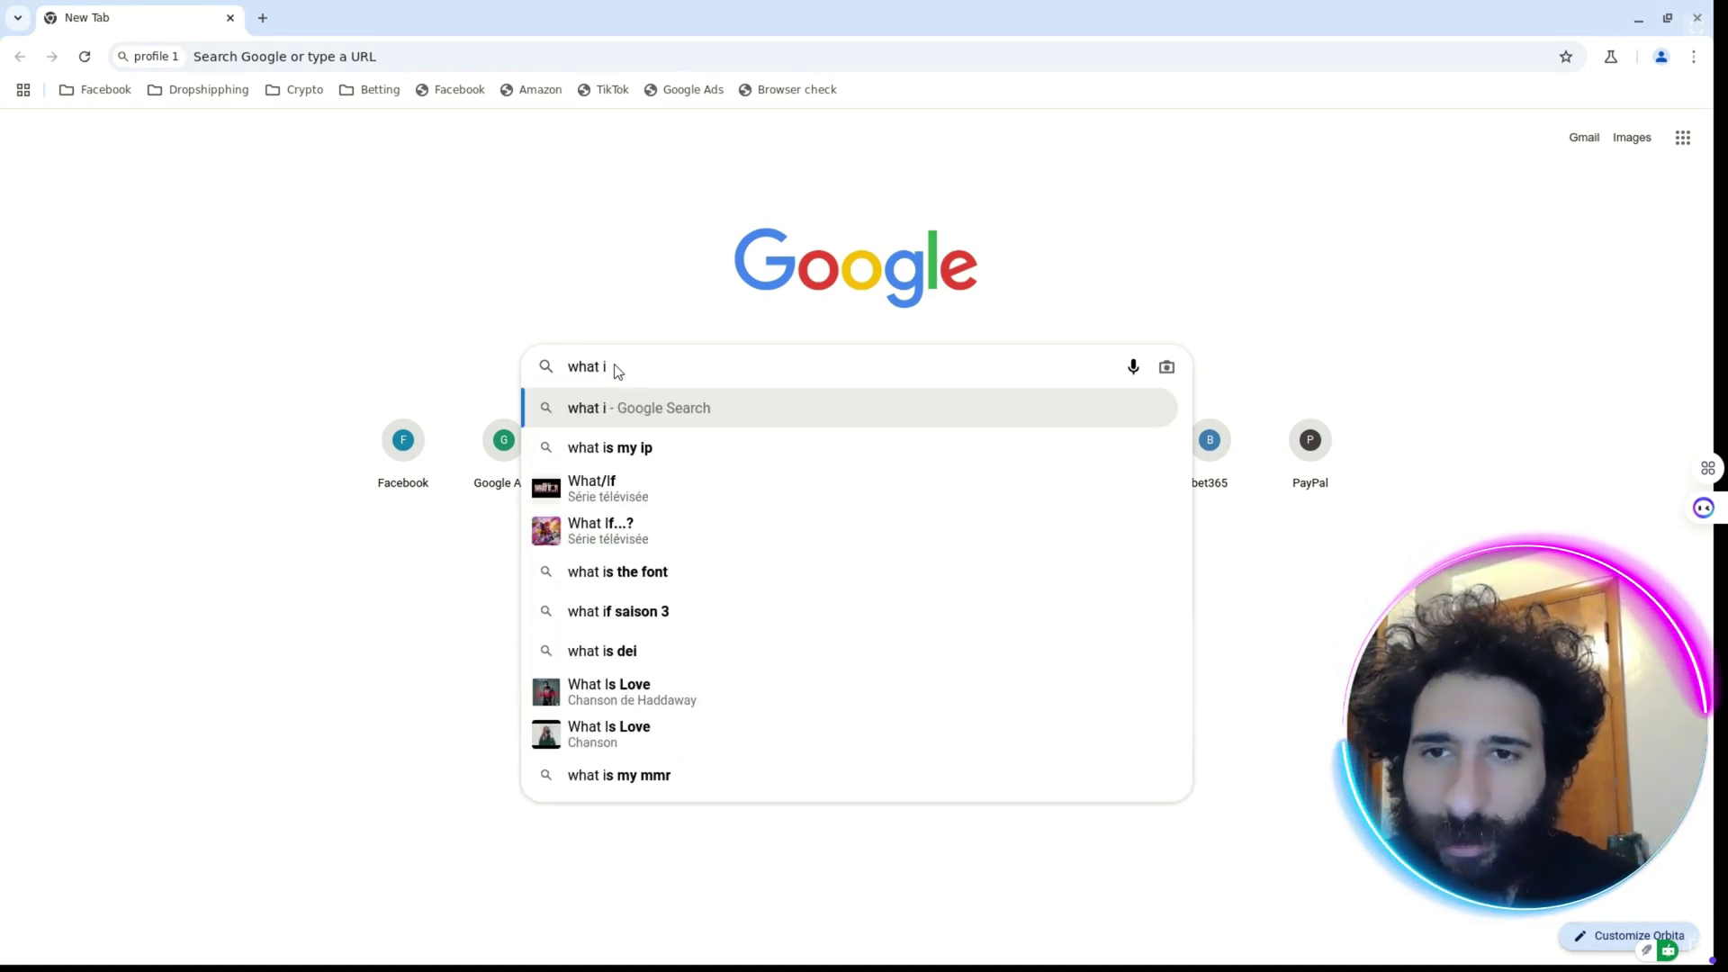
{"action": "key", "text": "Return"}
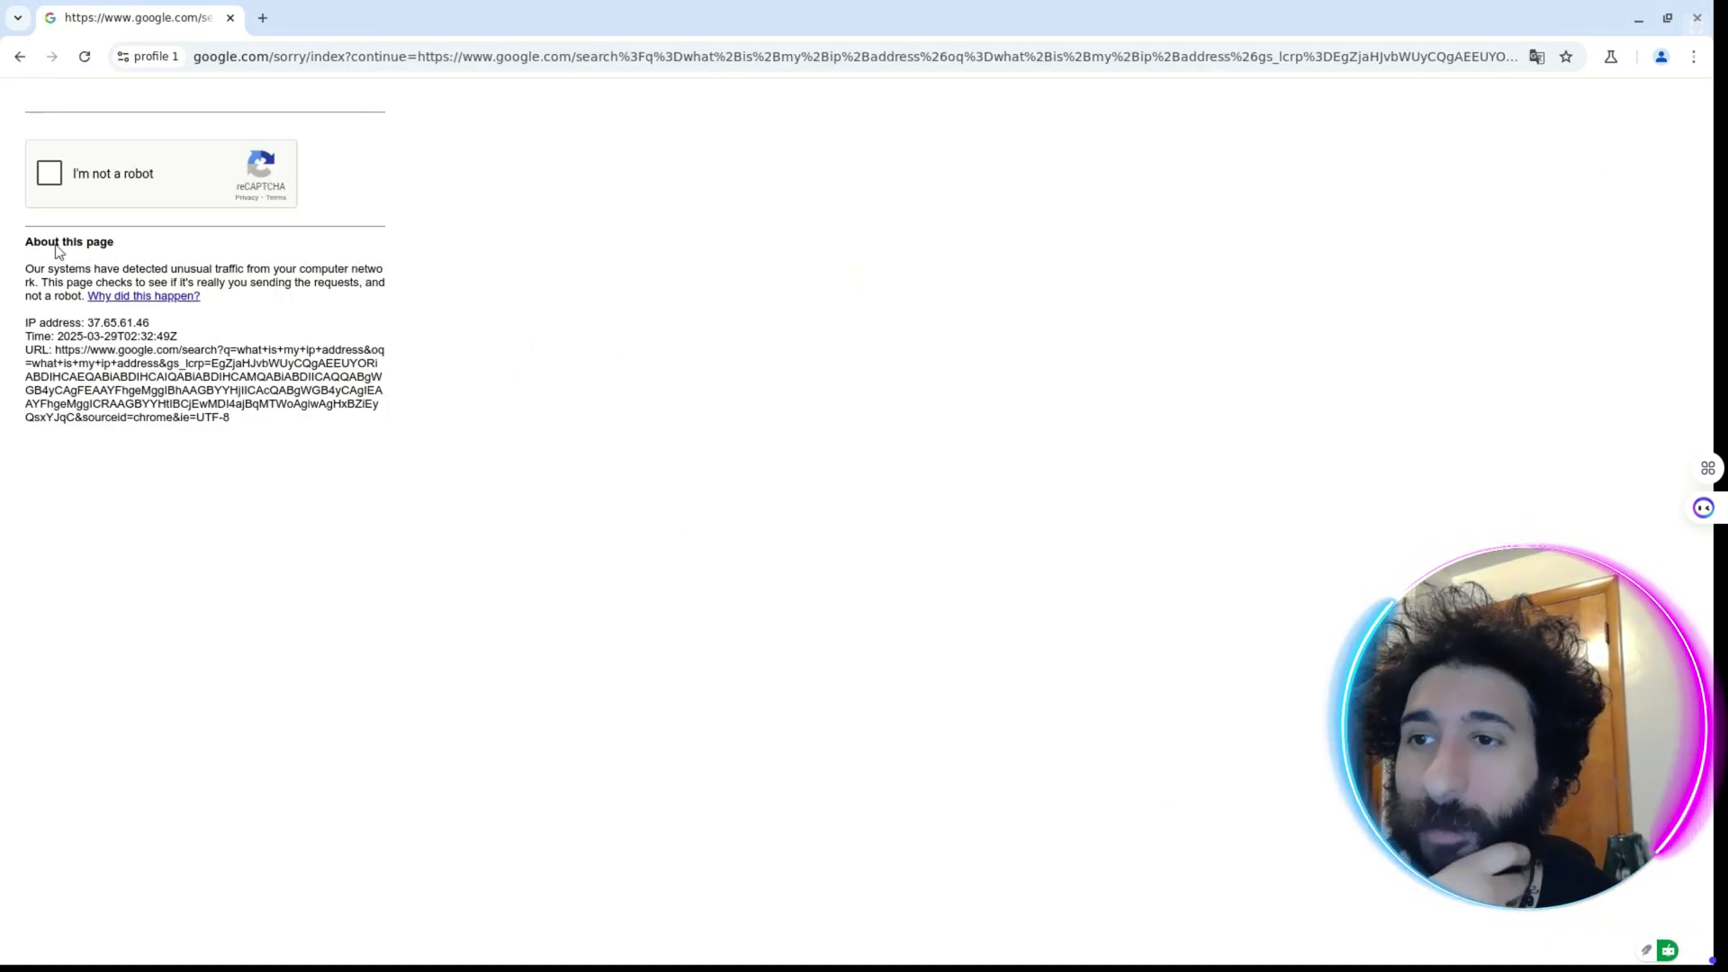
{"action": "left_click", "coordinate": [49, 172]}
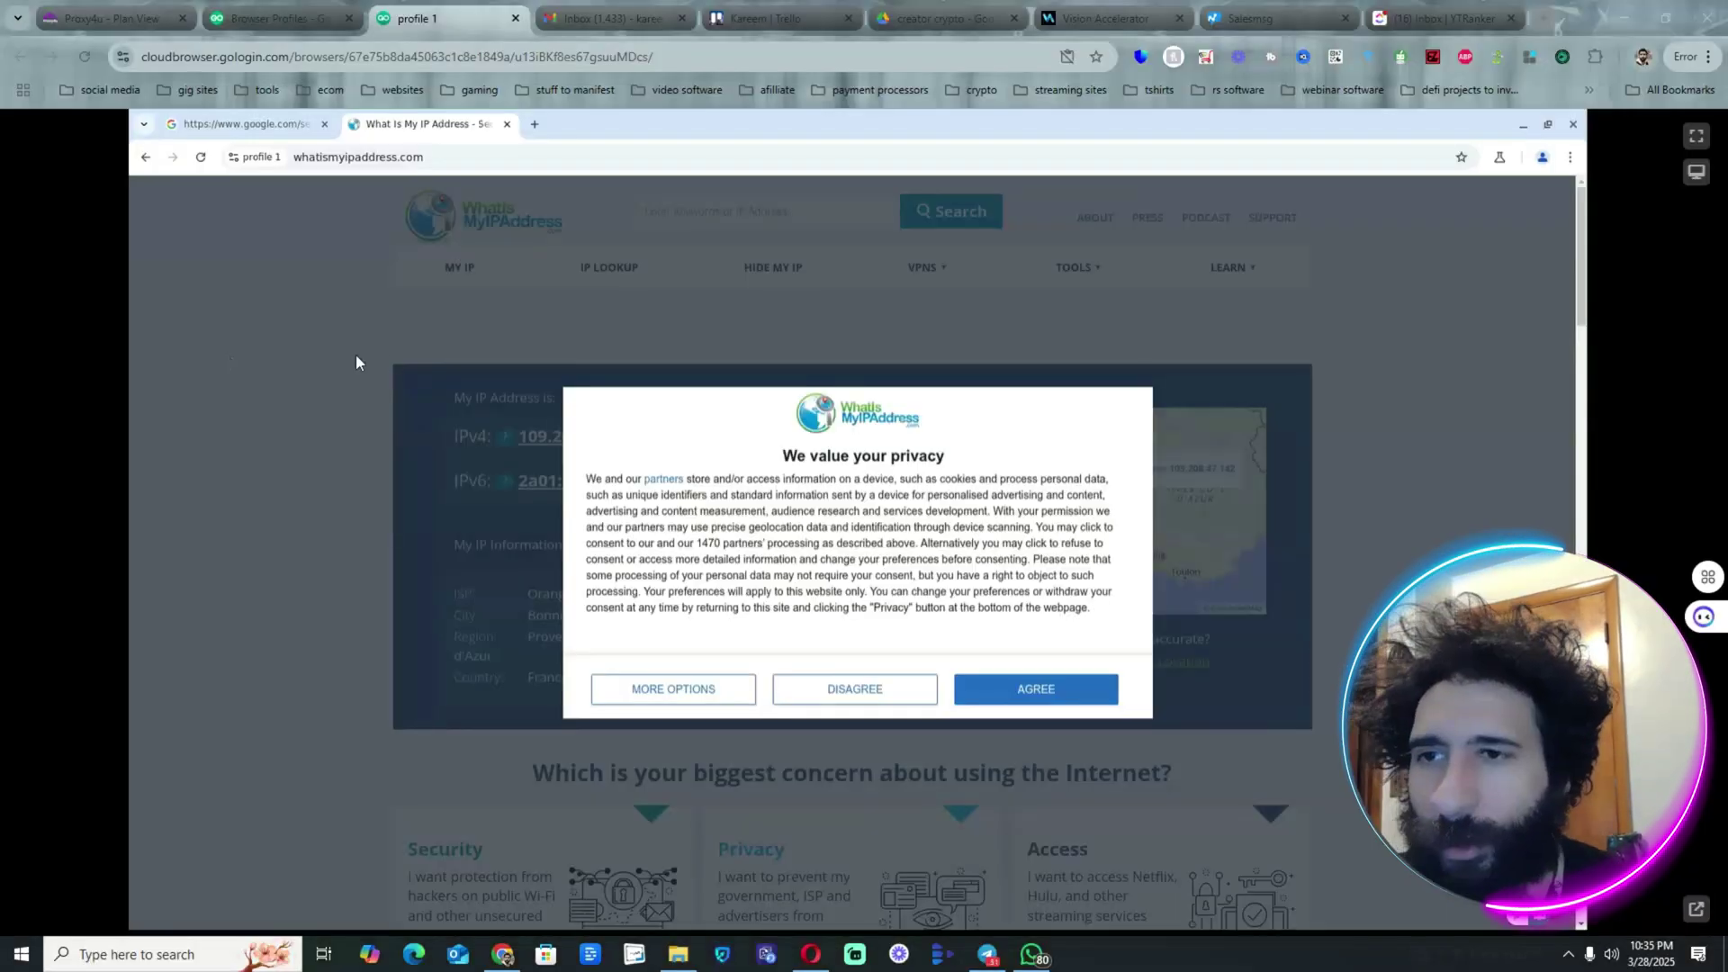
Step: Dismiss the IP page's consent prompt and return to the Browser Profiles tab
{"action": "left_click", "coordinate": [1036, 689]}
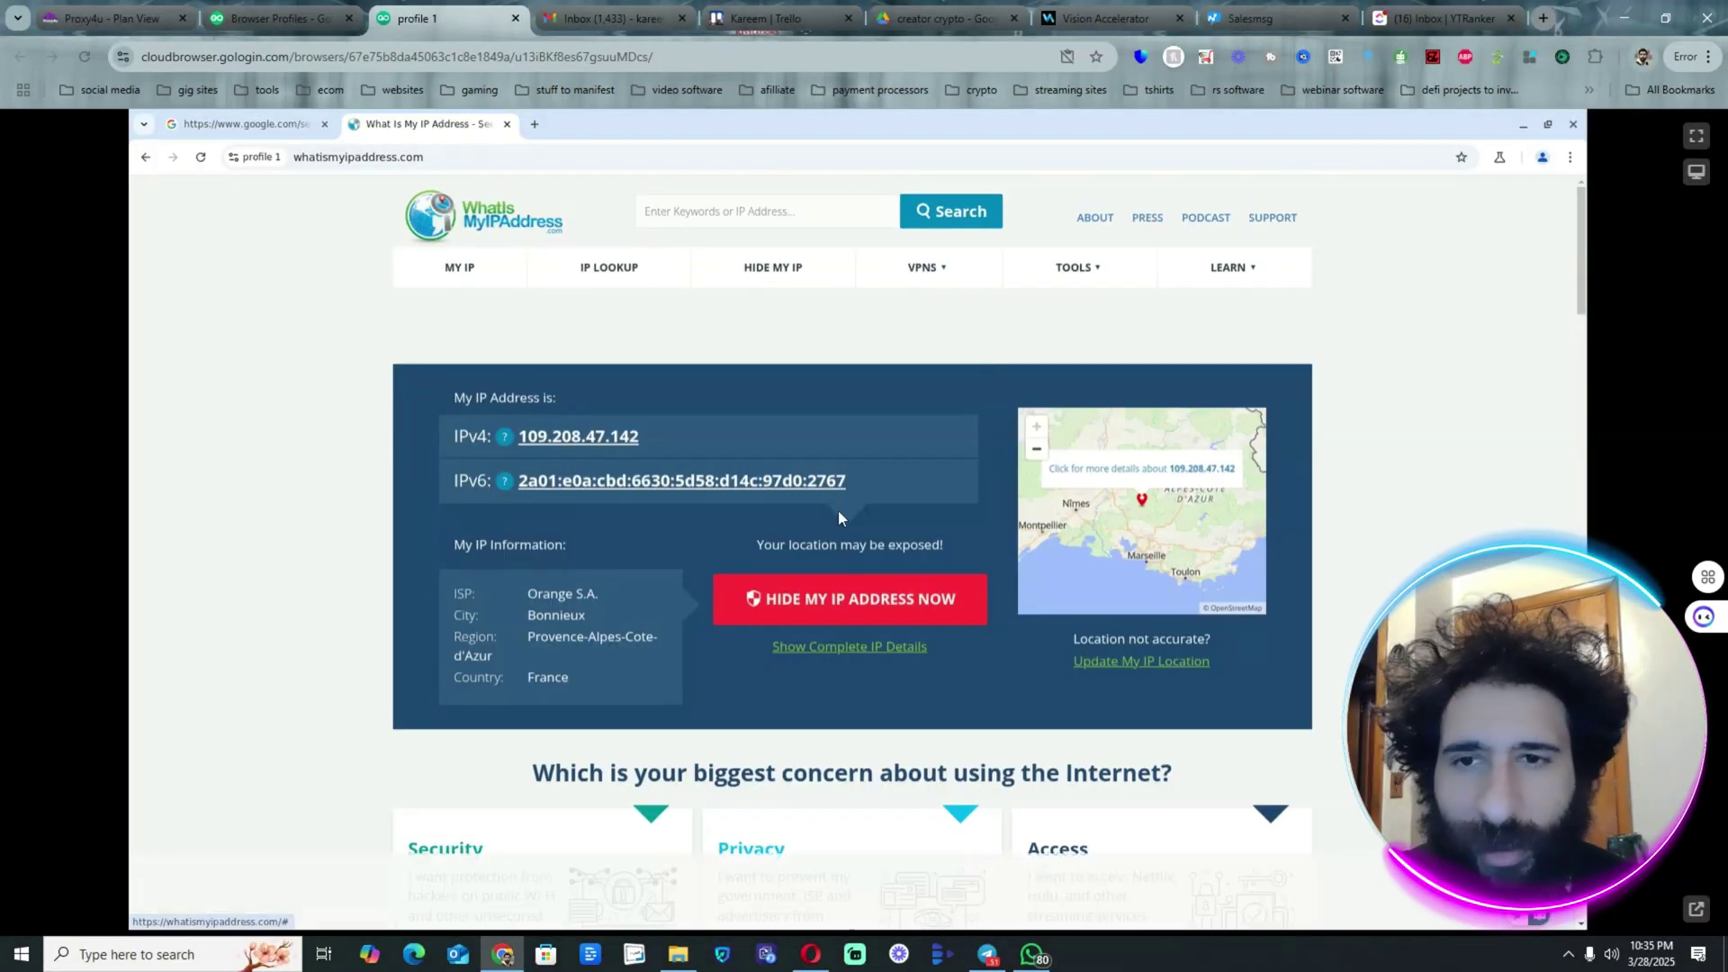
{"action": "left_click", "coordinate": [295, 22]}
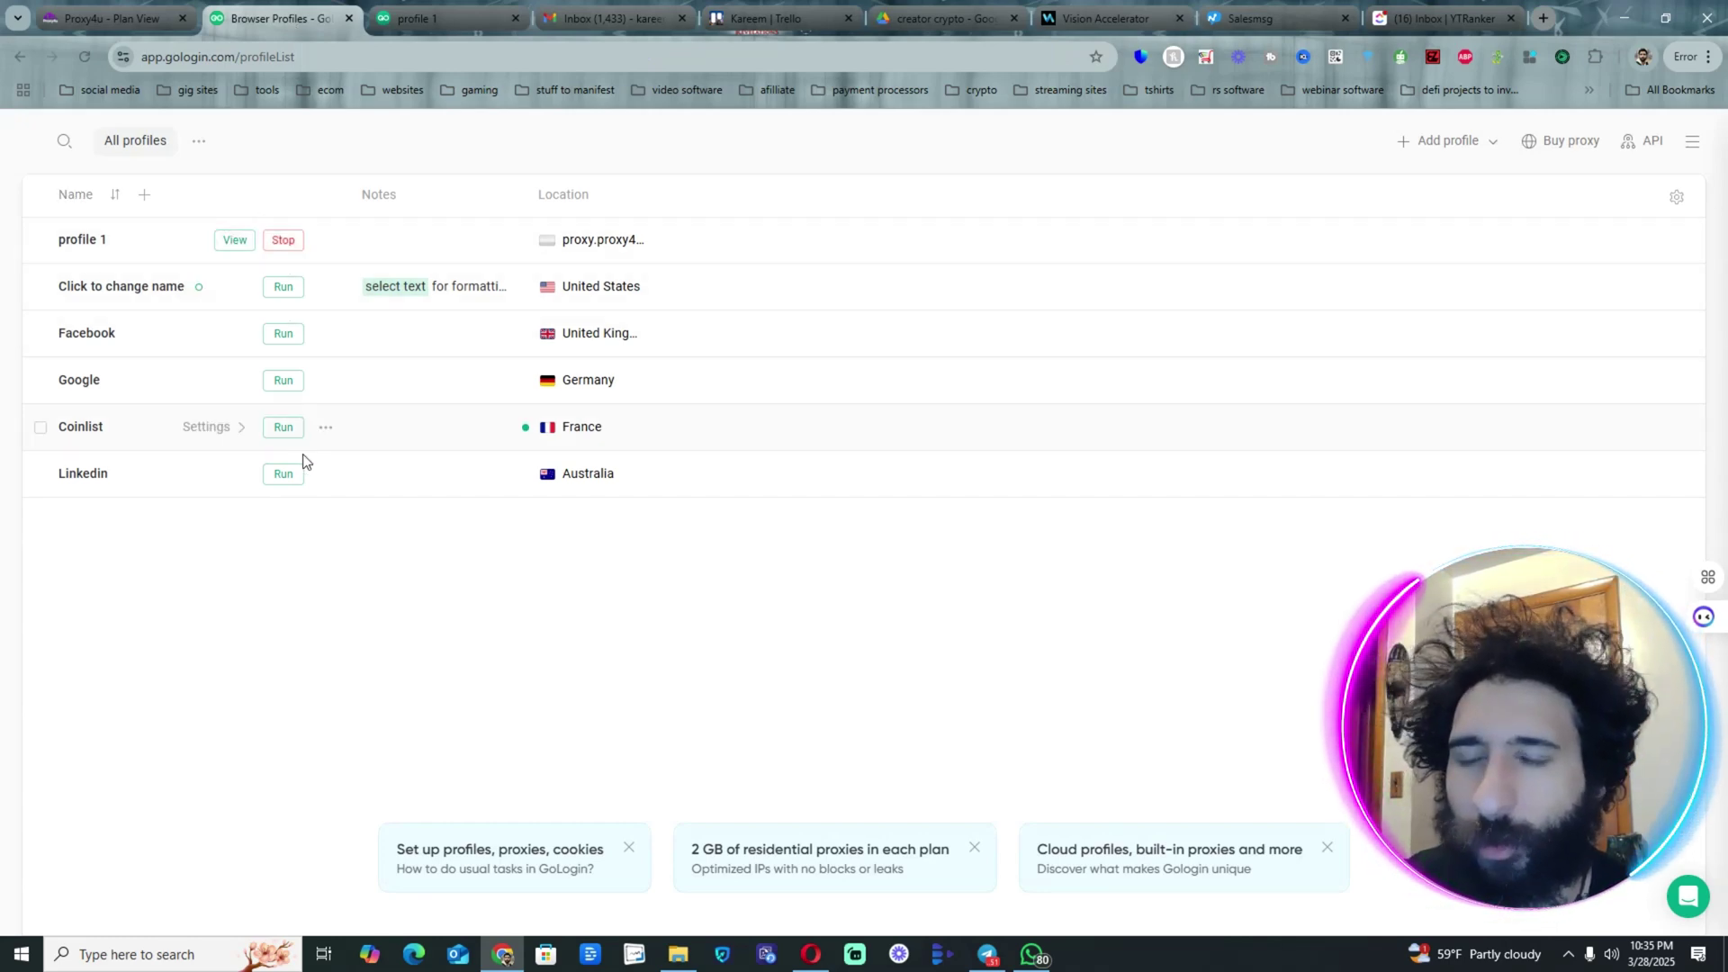
{"action": "left_click", "coordinate": [412, 19]}
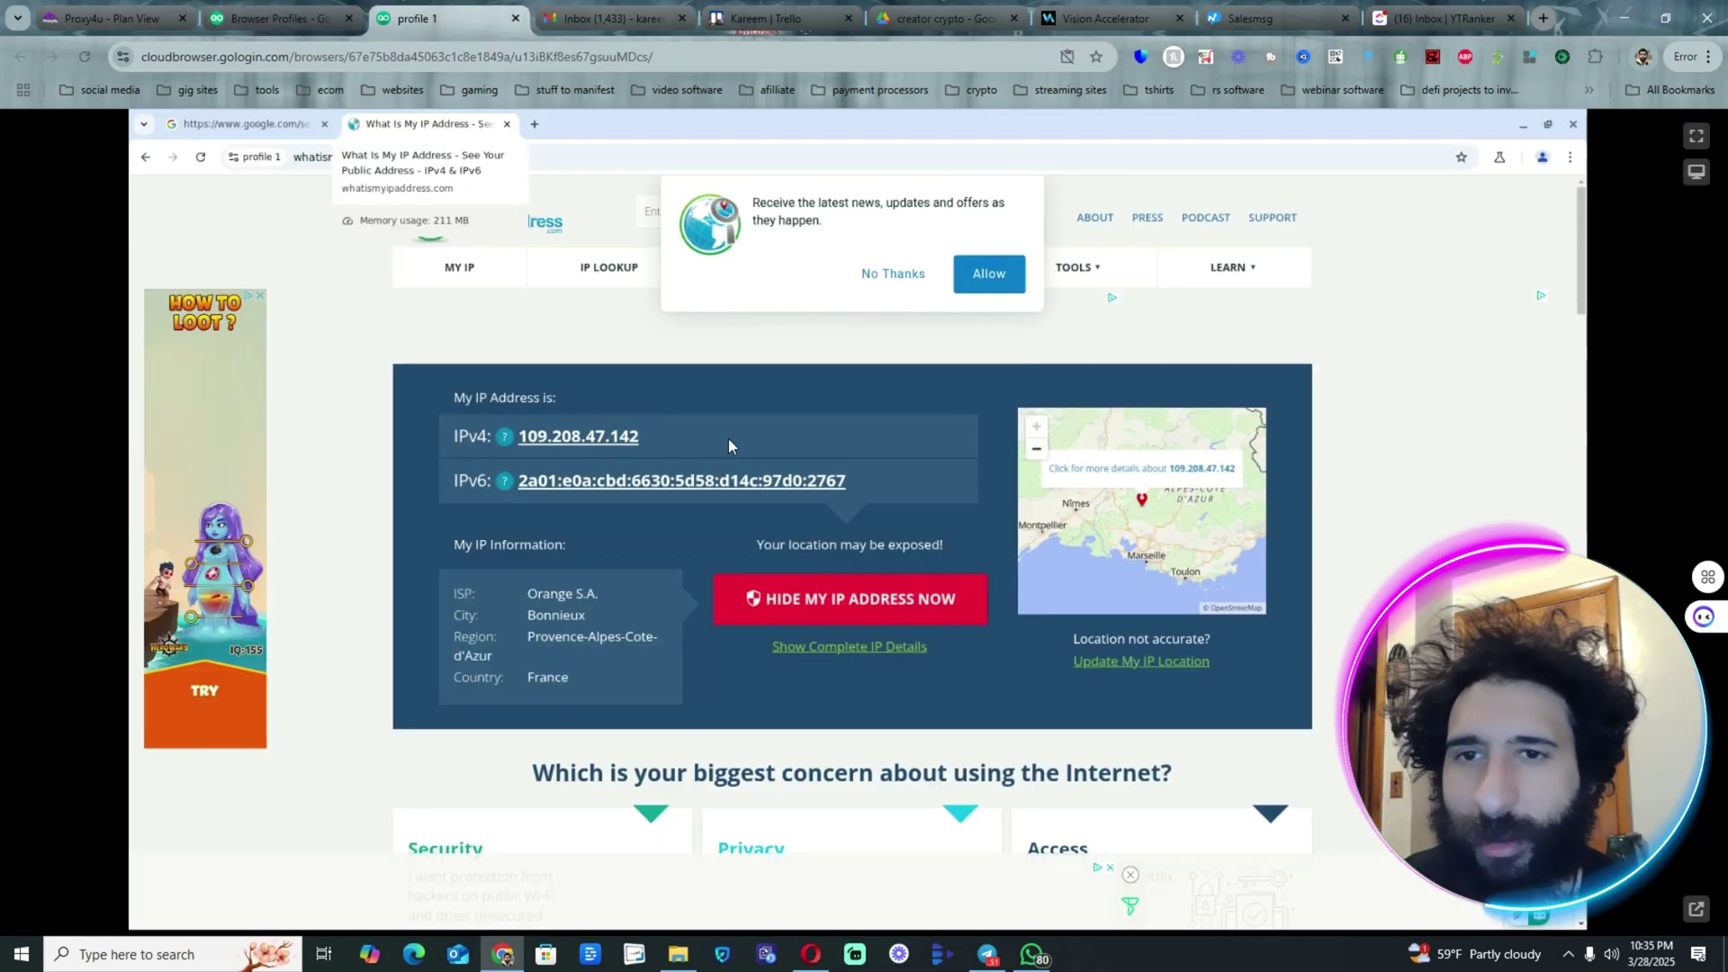
{"action": "left_click", "coordinate": [256, 18]}
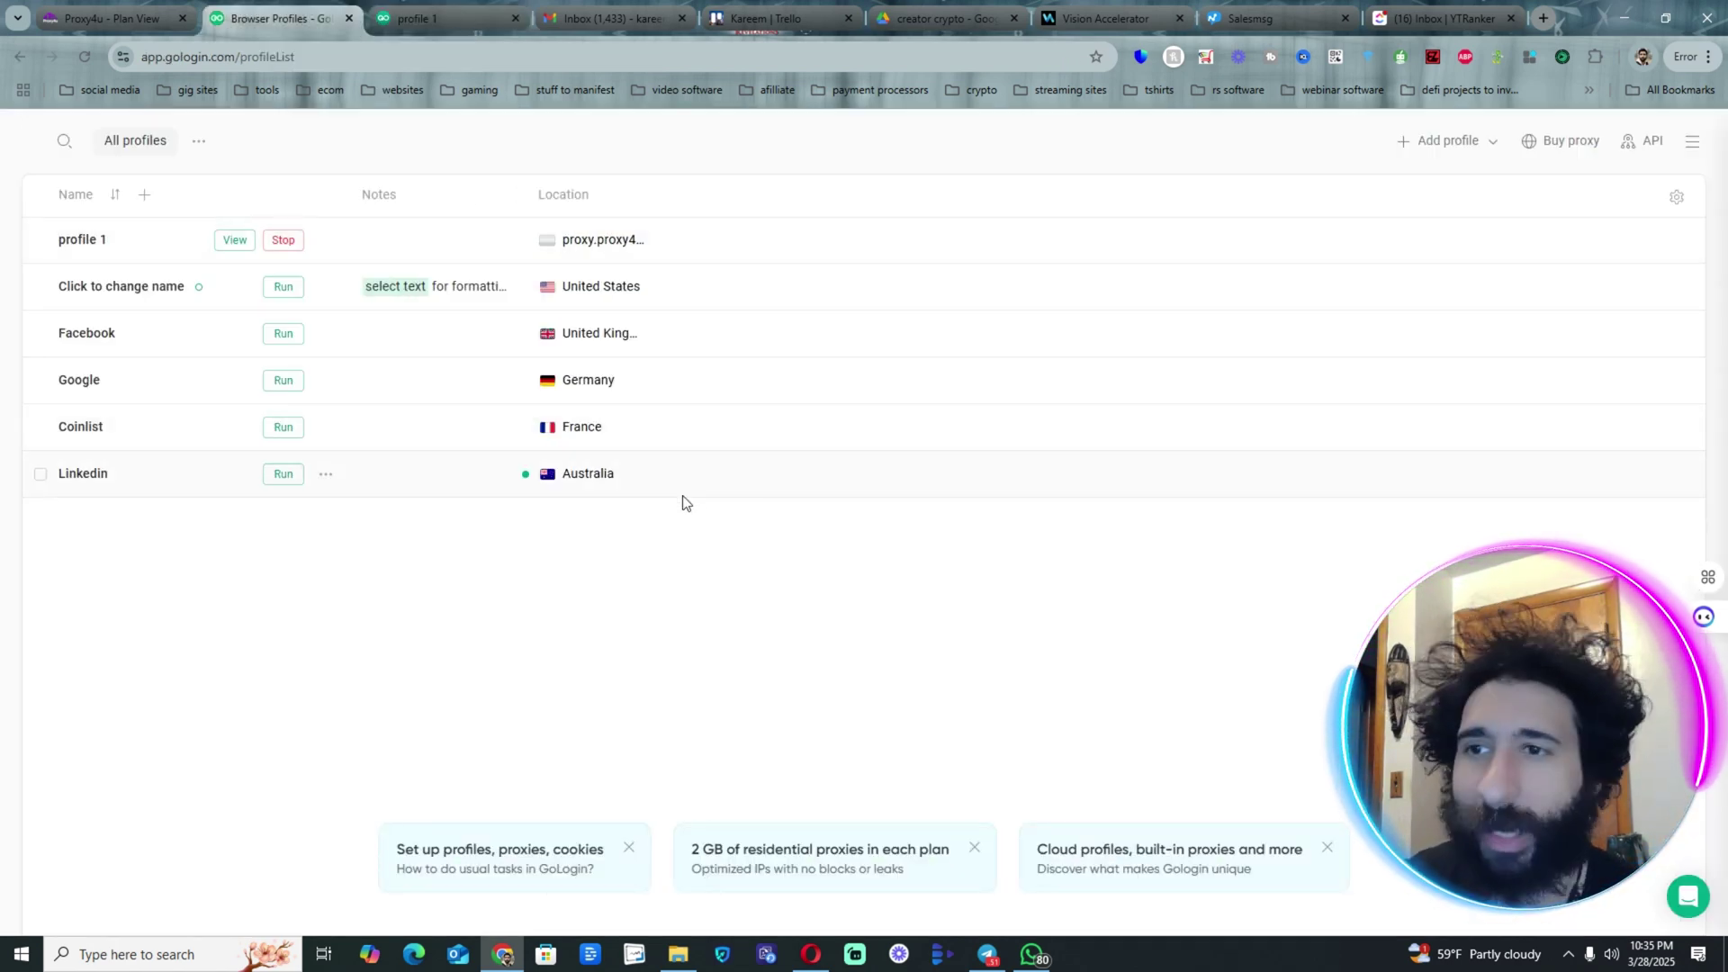
Step: Switch to full screen with F11 to view the six-profile list
{"action": "key", "text": "F11"}
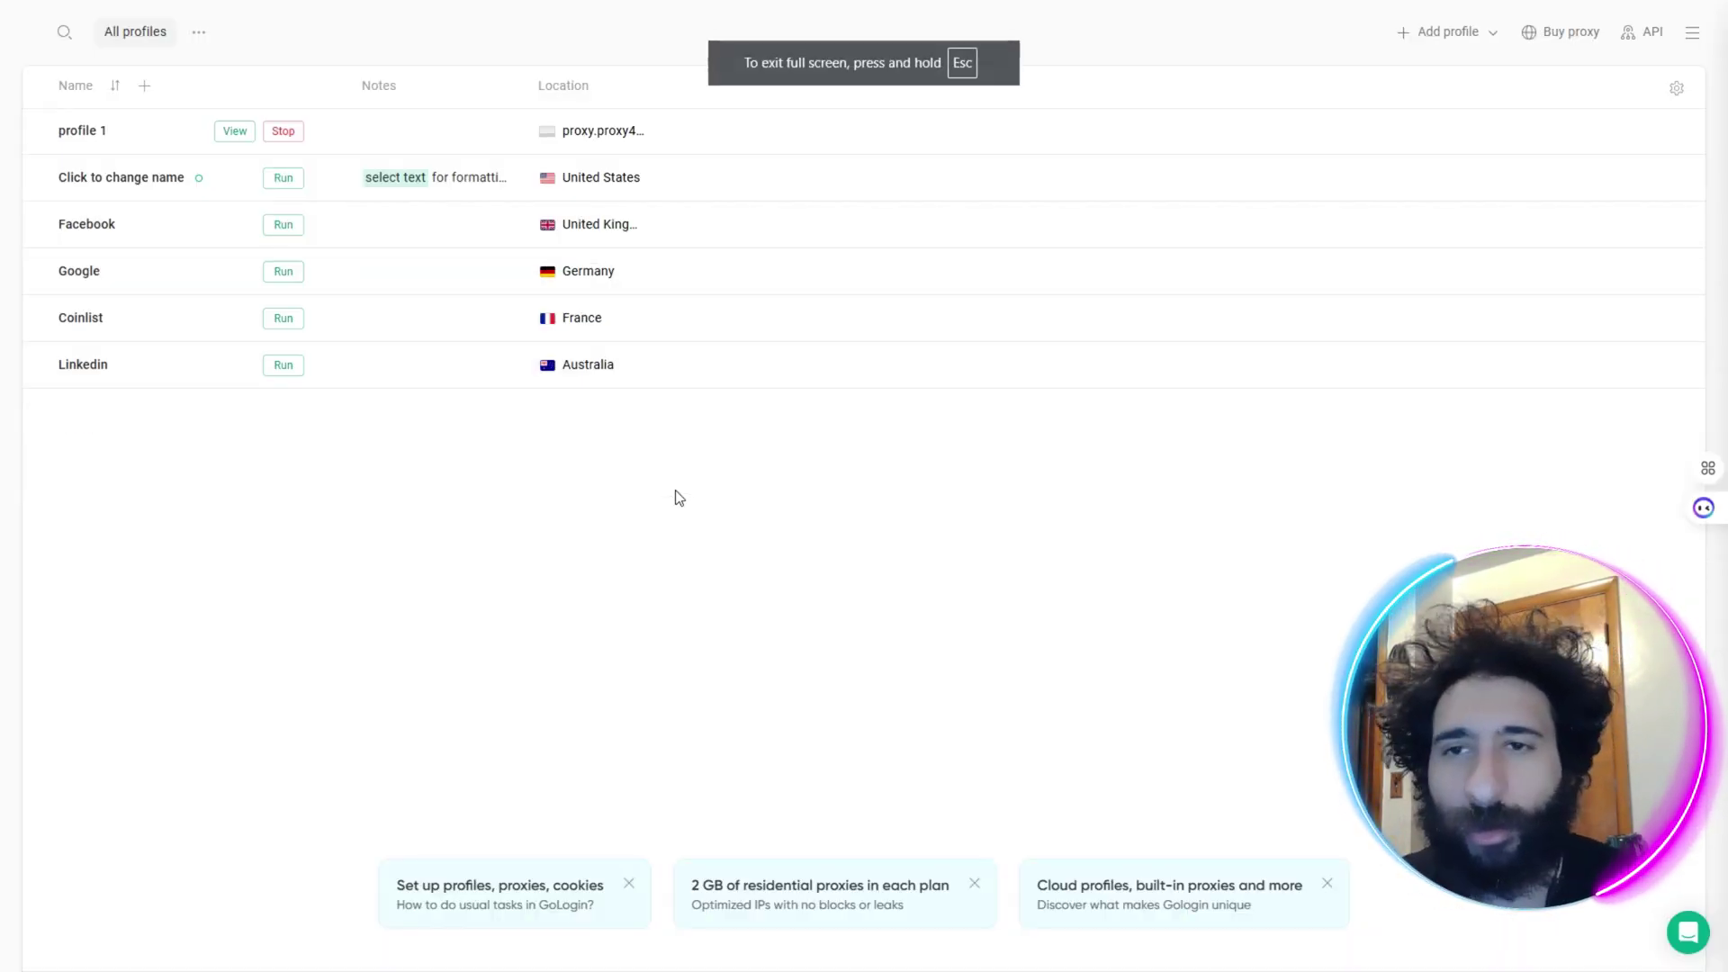